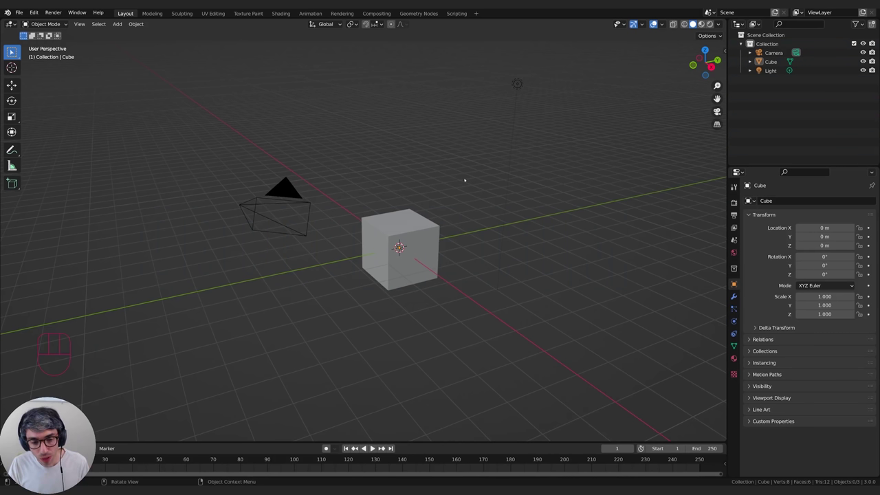
Enlarge the timeline area below the 3D viewport and turn it into a Geometry Node Editor
{"action": "left_click_drag", "start_coordinate": [501, 444], "coordinate": [502, 292]}
{"action": "left_click", "coordinate": [9, 298]}
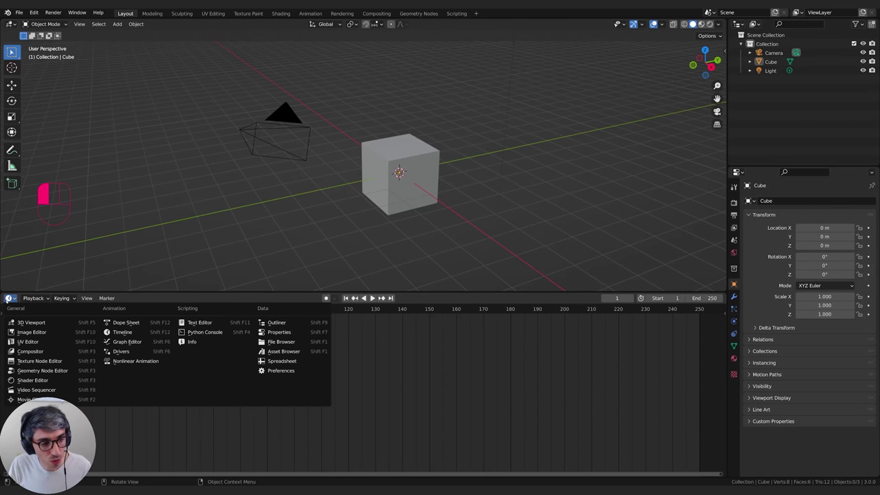
{"action": "left_click", "coordinate": [42, 371]}
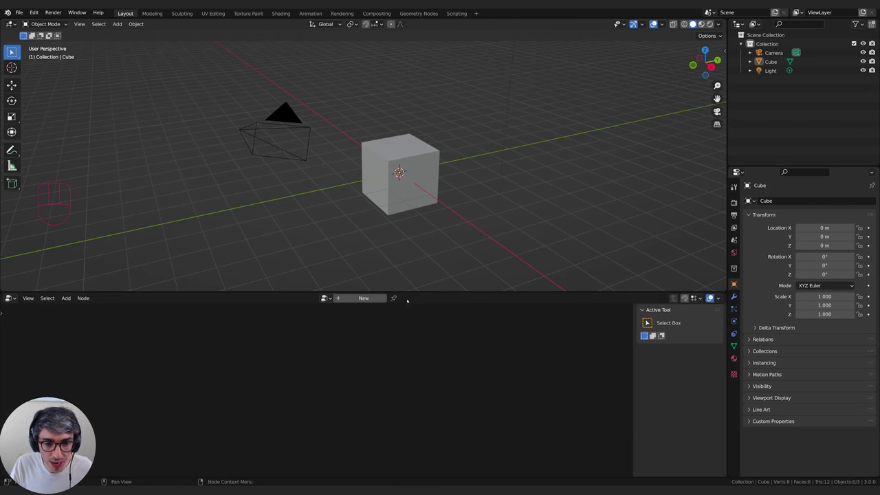
{"action": "left_click_drag", "start_coordinate": [419, 272], "coordinate": [433, 259]}
Create a new geometry node tree on the default cube and show the cube's modifier properties
{"action": "left_click", "coordinate": [389, 197]}
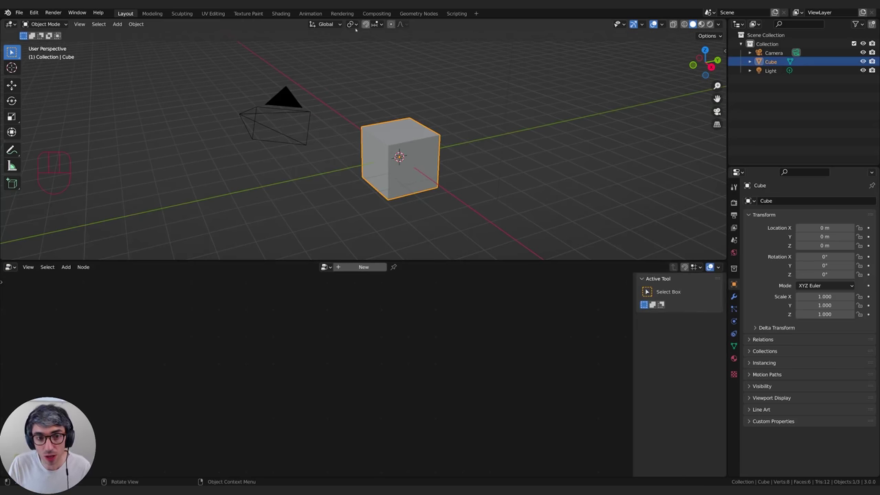
{"action": "left_click", "coordinate": [364, 267]}
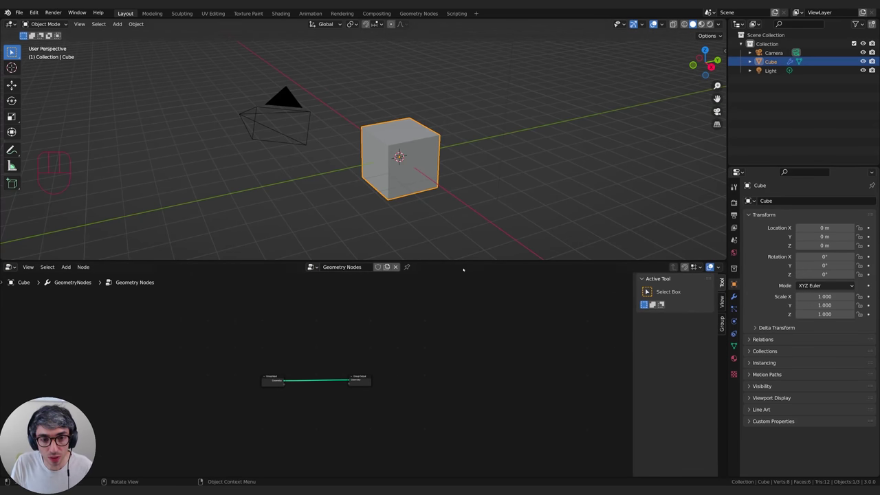
{"action": "middle_click_drag", "start_coordinate": [393, 370], "coordinate": [452, 355]}
{"action": "scroll", "coordinate": [381, 311], "scroll_direction": "up", "scroll_amount": 6}
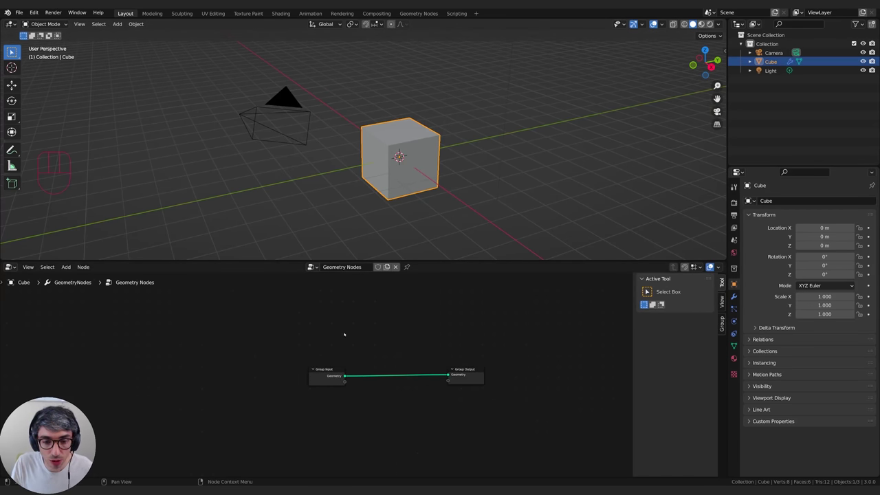
{"action": "left_click", "coordinate": [734, 297]}
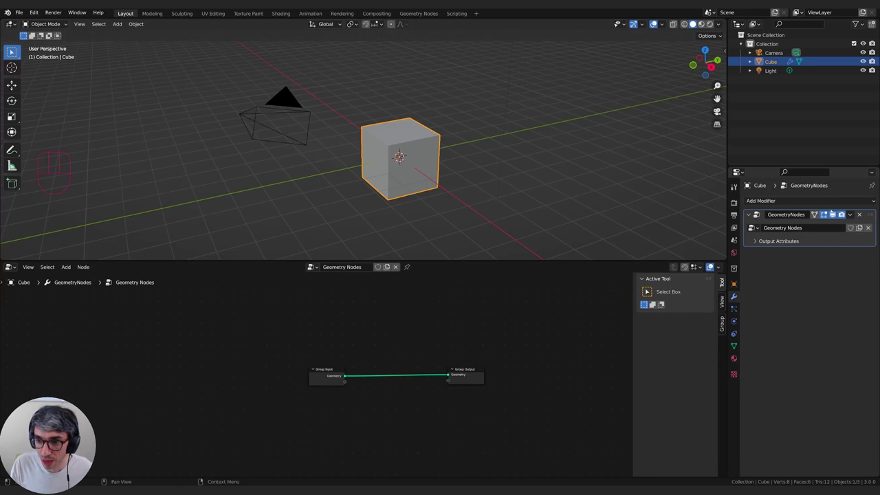
{"action": "middle_click_drag", "start_coordinate": [402, 337], "coordinate": [406, 337]}
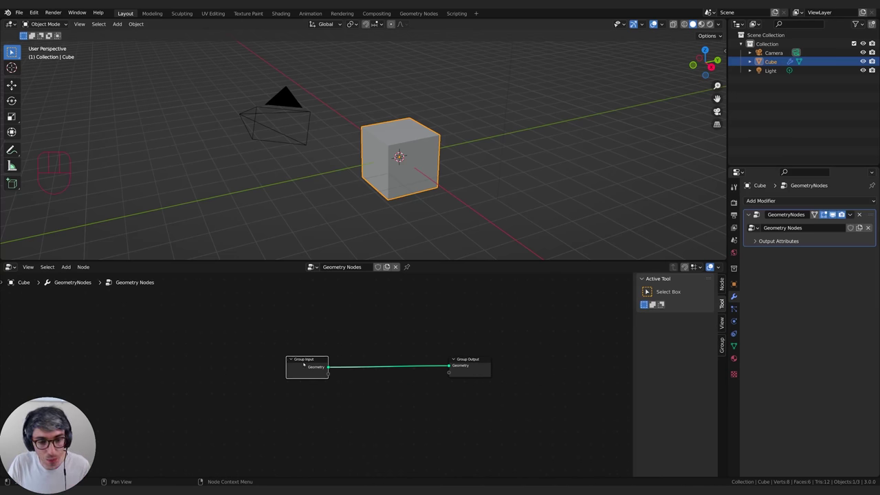
Replace the Group Input node with a Bezier Segment node and connect its Curve output to the Group Output's Geometry
{"action": "key", "text": "x"}
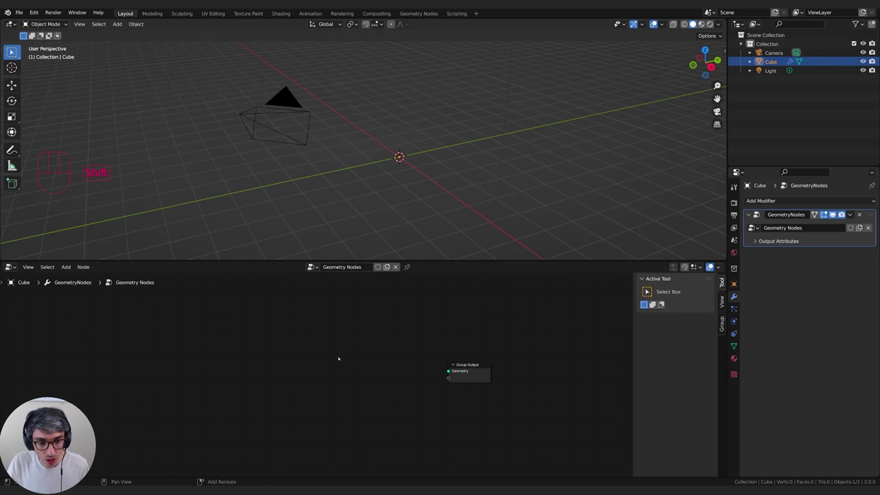
{"action": "key", "text": "shift+a"}
{"action": "mouse_move", "coordinate": [337, 361]}
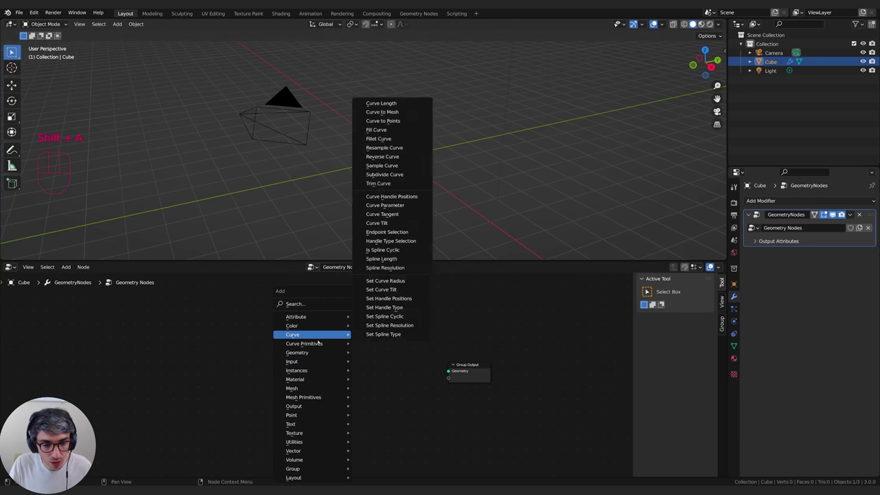
{"action": "mouse_move", "coordinate": [320, 345]}
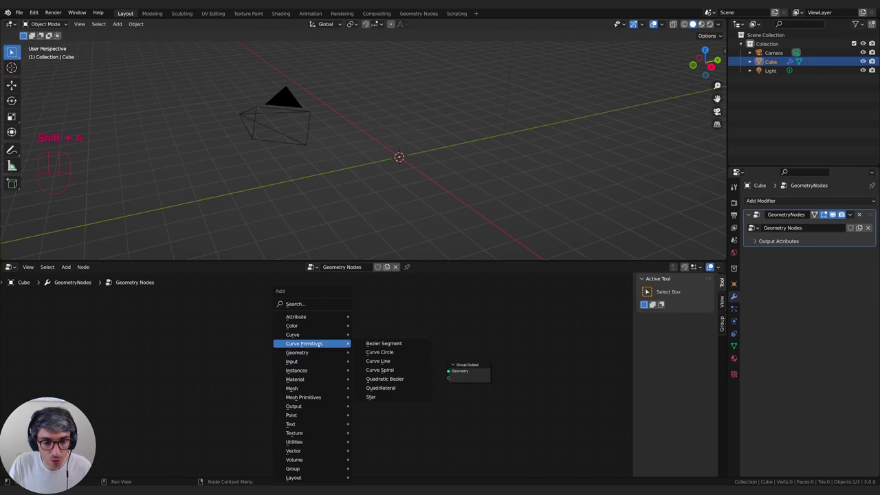
{"action": "left_click", "coordinate": [384, 343]}
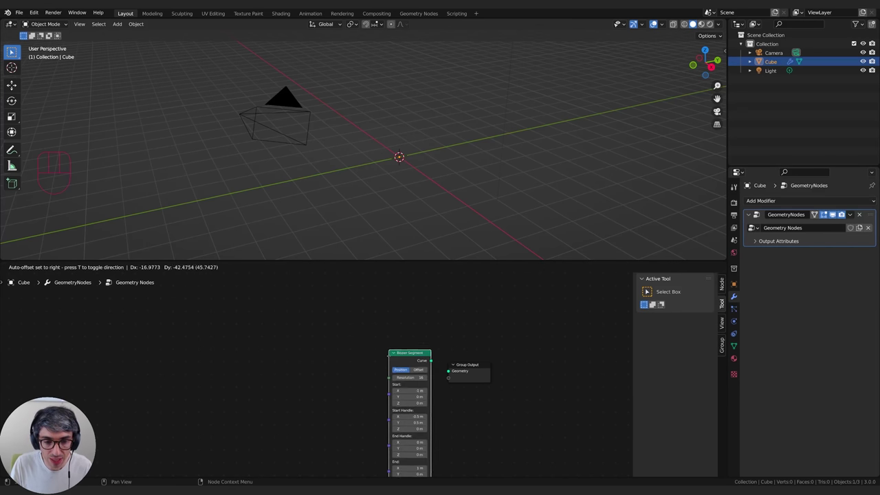
{"action": "left_click", "coordinate": [347, 328]}
{"action": "left_click_drag", "start_coordinate": [378, 325], "coordinate": [465, 347]}
{"action": "middle_click_drag", "start_coordinate": [385, 206], "coordinate": [349, 190]}
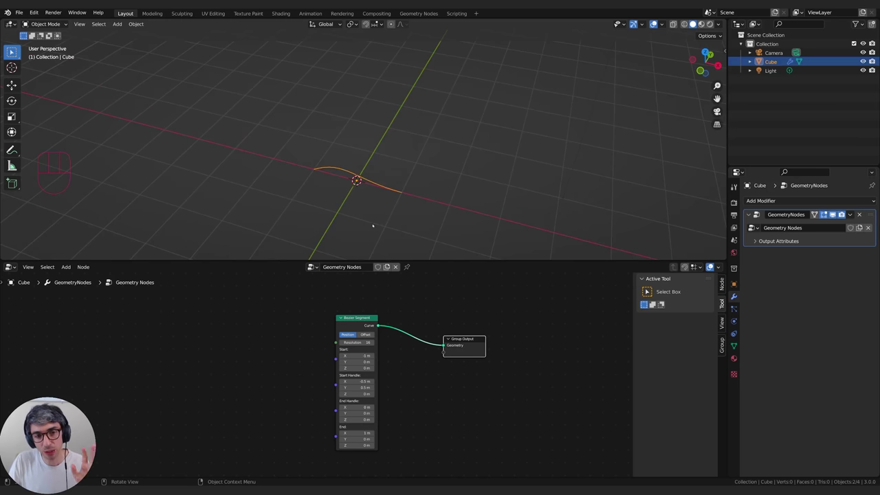
Add a separate Bezier curve object and move it up along Z above the node-generated curve
{"action": "middle_click_drag", "start_coordinate": [442, 147], "coordinate": [441, 165]}
{"action": "left_click", "coordinate": [424, 167]}
{"action": "key", "text": "shift+a"}
{"action": "mouse_move", "coordinate": [405, 177]}
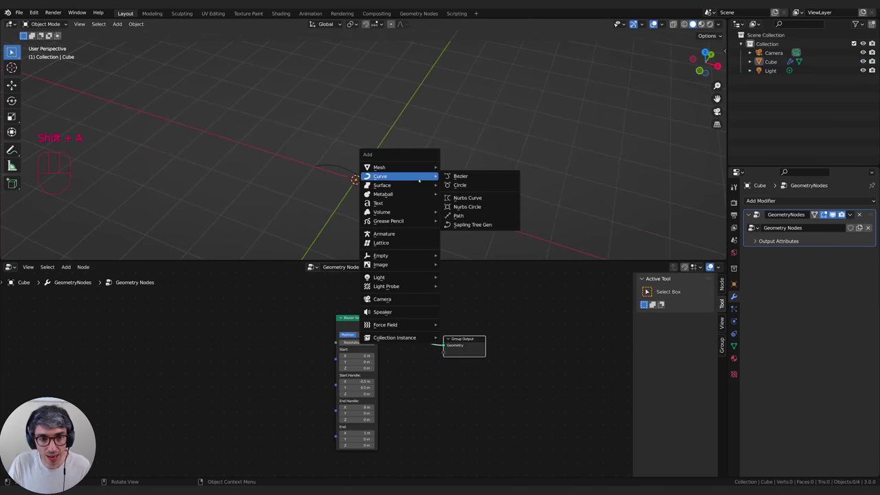
{"action": "left_click", "coordinate": [460, 176]}
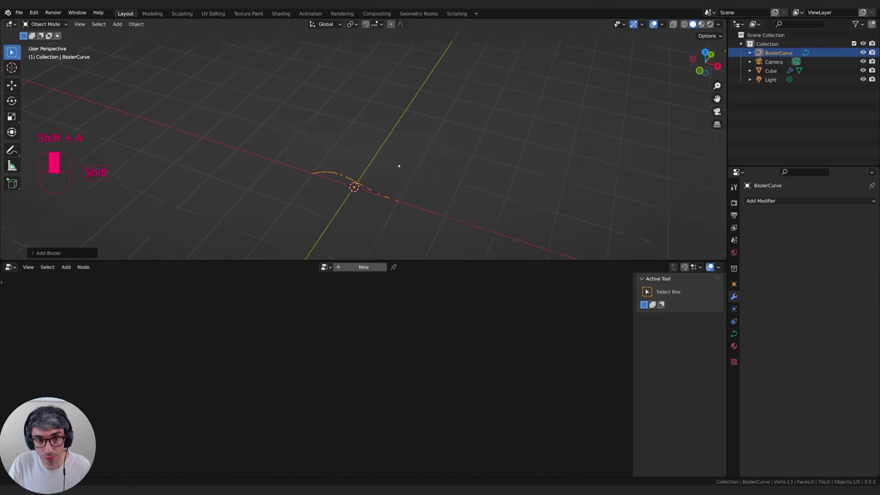
{"action": "key", "text": "g"}
{"action": "key", "text": "z"}
{"action": "left_click", "coordinate": [396, 163]}
{"action": "middle_click_drag", "start_coordinate": [397, 162], "coordinate": [442, 179]}
Enter edit mode on the Bezier curve object and select its control points and handles one after another
{"action": "key", "text": "Tab"}
{"action": "left_click", "coordinate": [406, 187]}
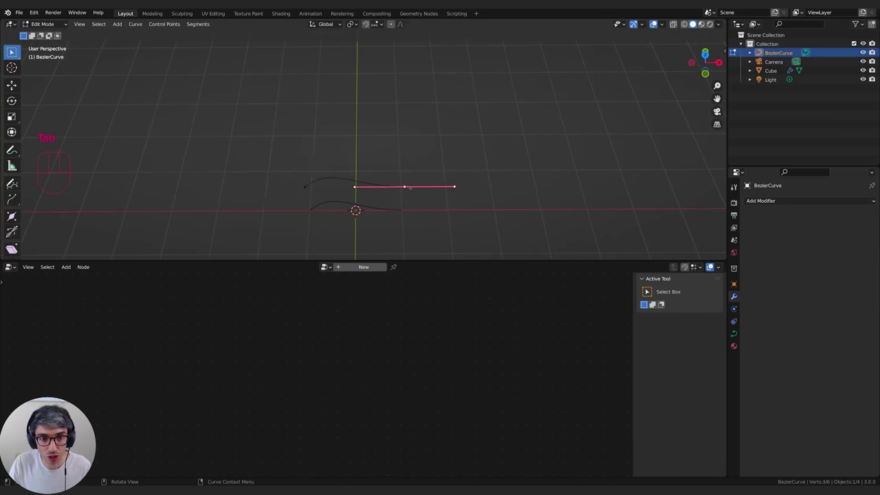
{"action": "left_click", "coordinate": [304, 187]}
{"action": "mouse_move", "coordinate": [403, 206]}
{"action": "middle_mouse_down"}
{"action": "mouse_move", "coordinate": [411, 200]}
{"action": "mouse_move", "coordinate": [397, 183]}
{"action": "mouse_move", "coordinate": [420, 186]}
{"action": "mouse_move", "coordinate": [406, 192]}
{"action": "middle_mouse_up"}
{"action": "left_click", "coordinate": [359, 195]}
{"action": "left_click", "coordinate": [479, 183]}
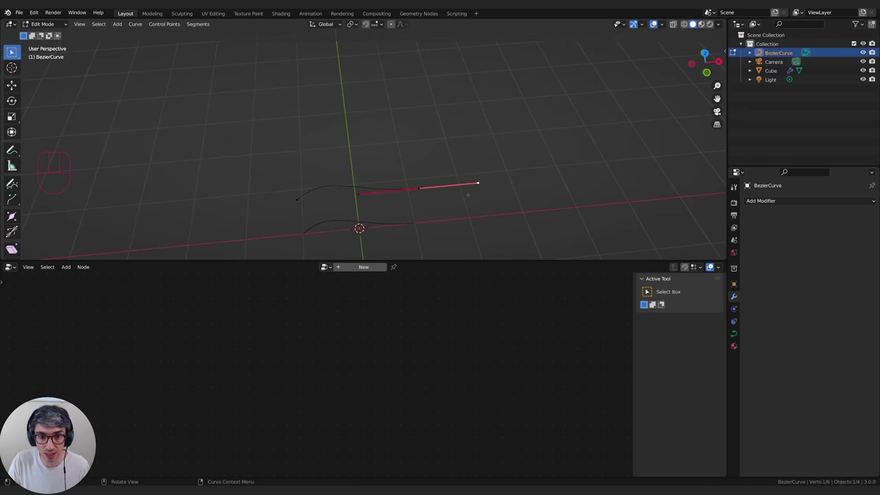
Rotate the Bezier curve's selected end control point about Z and scale its handles to try out different curvatures
{"action": "left_click", "coordinate": [418, 188]}
{"action": "key", "text": "r"}
{"action": "key", "text": "z"}
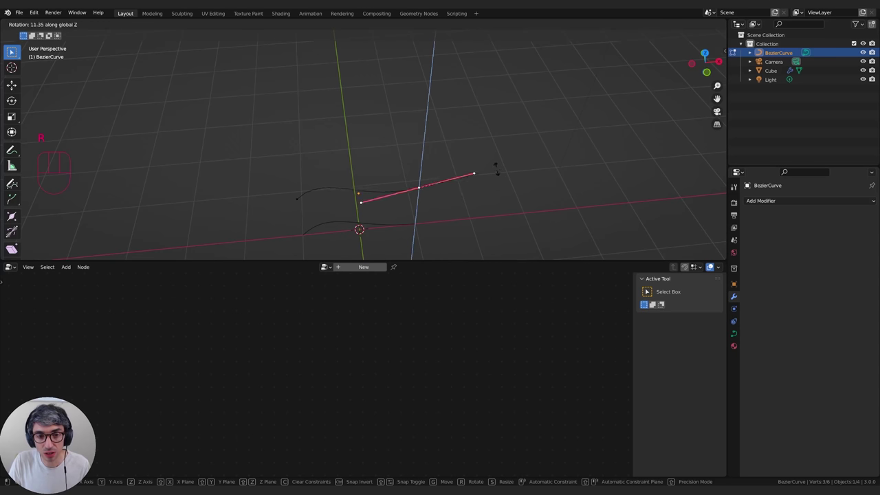
{"action": "left_click", "coordinate": [466, 227]}
{"action": "middle_click_drag", "start_coordinate": [465, 227], "coordinate": [413, 103]}
{"action": "key", "text": "s"}
{"action": "left_click", "coordinate": [502, 204]}
{"action": "key", "text": "r"}
{"action": "key", "text": "z"}
{"action": "left_click", "coordinate": [373, 250]}
{"action": "middle_click_drag", "start_coordinate": [481, 148], "coordinate": [372, 188]}
{"action": "key", "text": "s"}
{"action": "left_click", "coordinate": [458, 235]}
{"action": "middle_click_drag", "start_coordinate": [457, 235], "coordinate": [473, 145]}
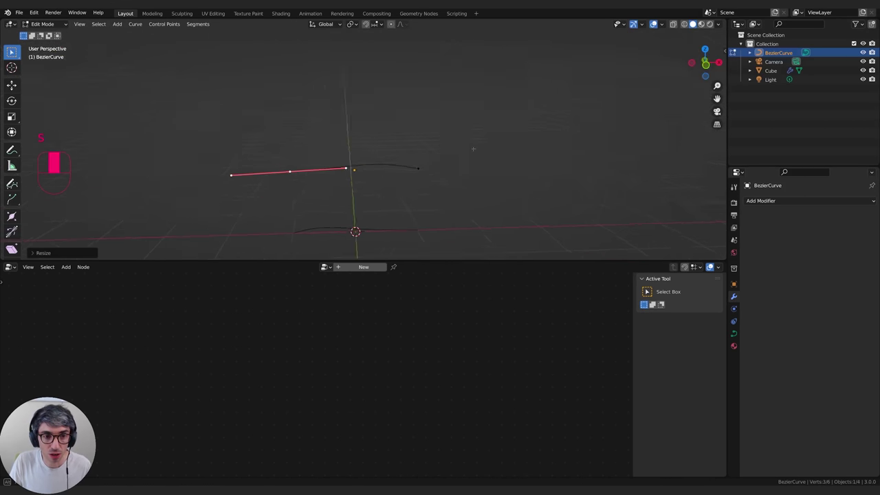
Leave edit mode and delete the separate Bezier curve object
{"action": "key", "text": "Tab"}
{"action": "key", "text": "x"}
{"action": "left_click", "coordinate": [403, 167]}
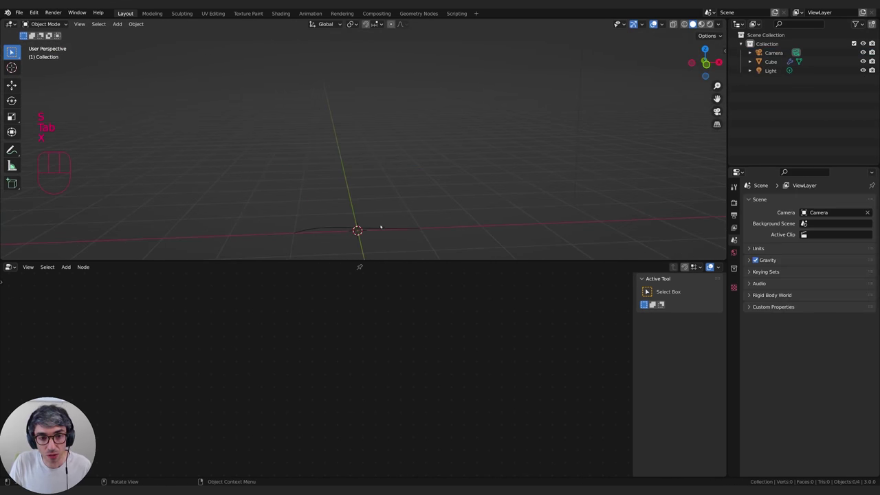
Reselect the cube object with the node tree and set the Bezier Segment's Start X to 0 m
{"action": "left_click", "coordinate": [402, 231]}
{"action": "middle_click_drag", "start_coordinate": [427, 211], "coordinate": [397, 245]}
{"action": "middle_click_drag", "start_coordinate": [412, 400], "coordinate": [424, 385]}
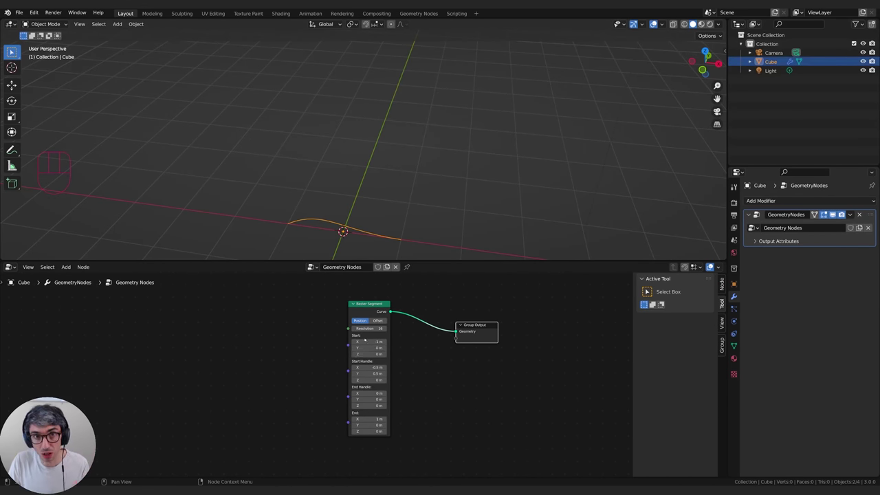
{"action": "left_click", "coordinate": [270, 354]}
{"action": "middle_click_drag", "start_coordinate": [433, 385], "coordinate": [436, 381]}
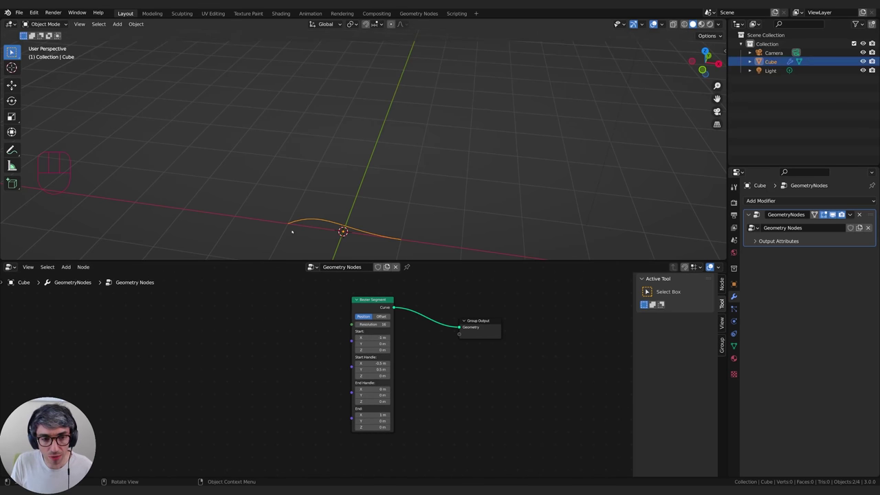
{"action": "left_click", "coordinate": [373, 337]}
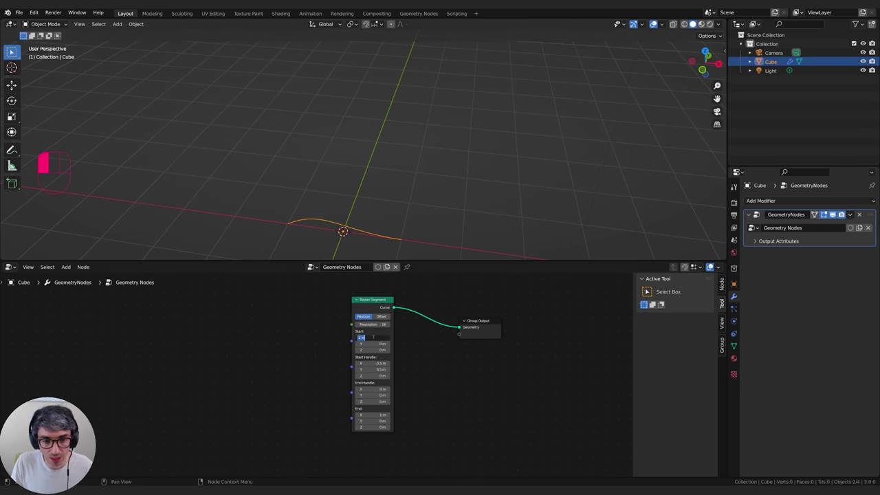
{"action": "type", "text": "0"}
{"action": "key", "text": "Return"}
Raise the Bezier Segment's end point by setting its End Z to 1.2 m
{"action": "middle_click_drag", "start_coordinate": [348, 241], "coordinate": [364, 221]}
{"action": "middle_click_drag", "start_coordinate": [392, 413], "coordinate": [390, 411]}
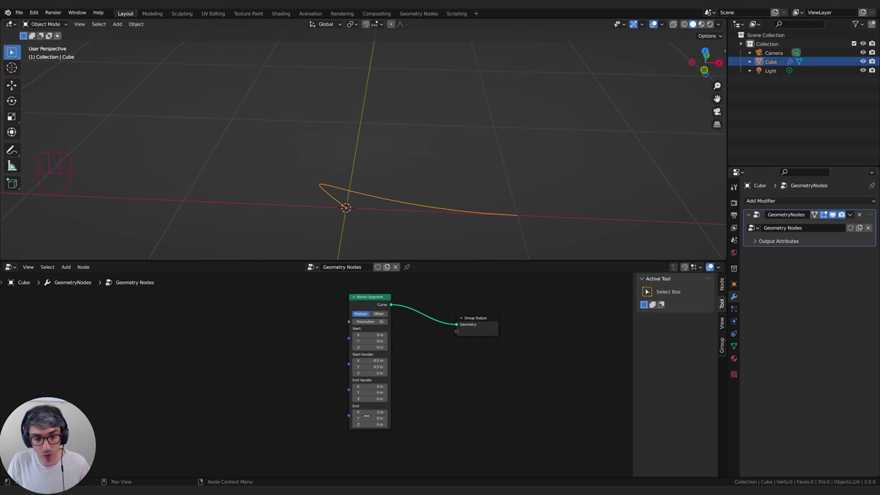
{"action": "left_click_drag", "start_coordinate": [363, 425], "coordinate": [392, 425]}
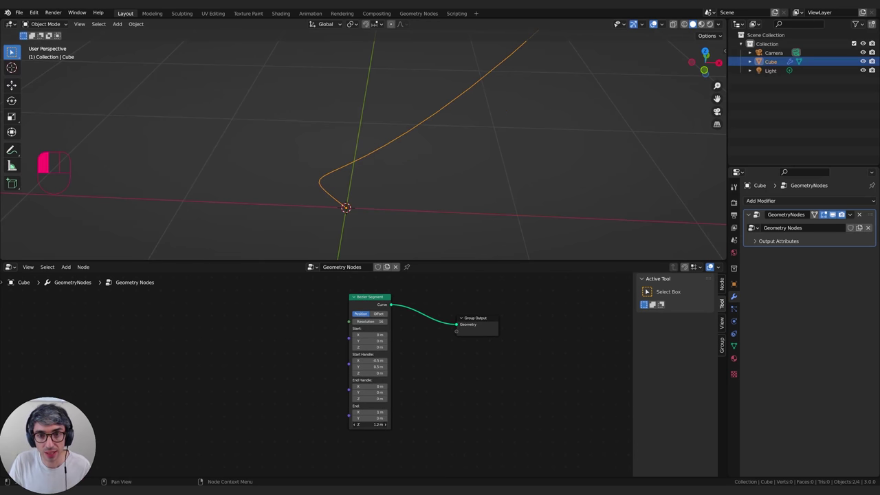
{"action": "middle_click_drag", "start_coordinate": [447, 226], "coordinate": [413, 172]}
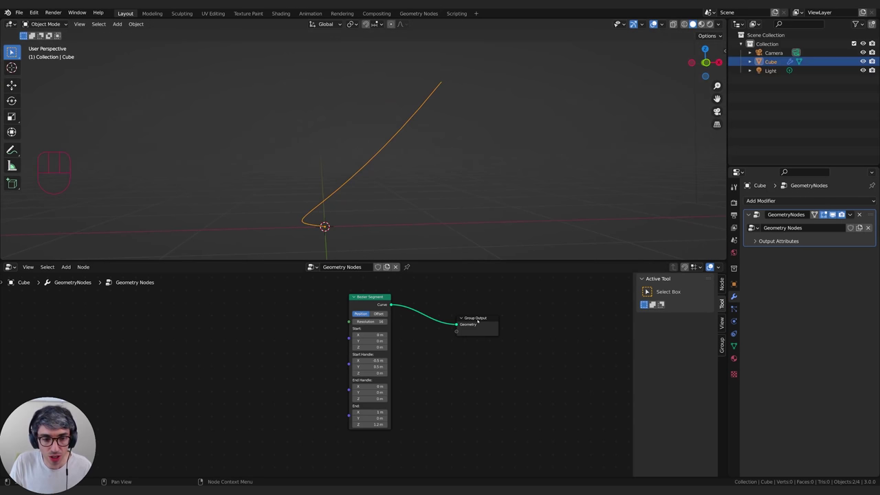
Set the Bezier Segment's Start Handle to X -0.7 m, Y 0 m, Z 0.4 m and its End Handle Z to 1 m
{"action": "mouse_move", "coordinate": [368, 373]}
{"action": "left_mouse_down"}
{"action": "mouse_move", "coordinate": [396, 373]}
{"action": "mouse_move", "coordinate": [363, 361]}
{"action": "mouse_move", "coordinate": [377, 361]}
{"action": "left_mouse_up"}
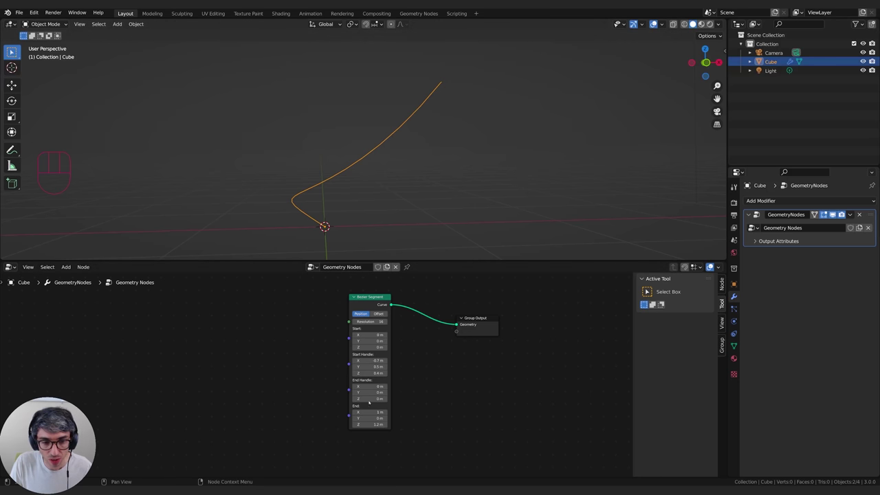
{"action": "left_click_drag", "start_coordinate": [362, 398], "coordinate": [420, 398]}
{"action": "middle_click_drag", "start_coordinate": [351, 212], "coordinate": [443, 229]}
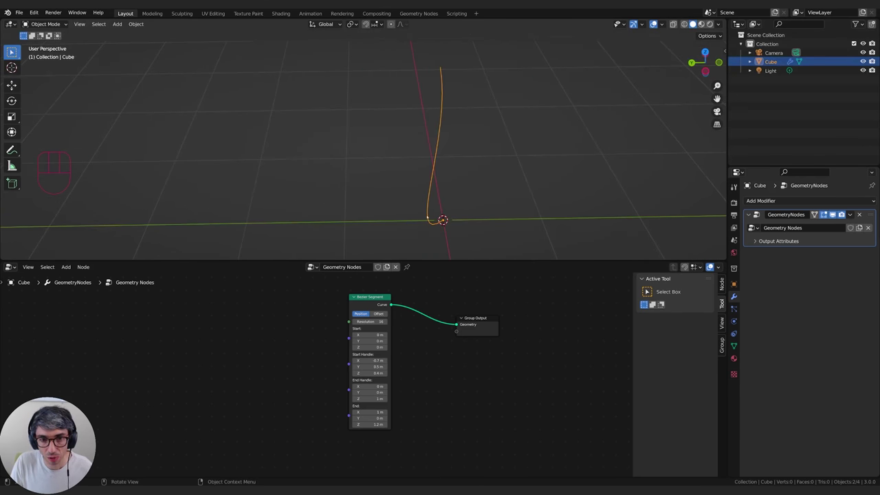
{"action": "middle_click_drag", "start_coordinate": [431, 70], "coordinate": [386, 75]}
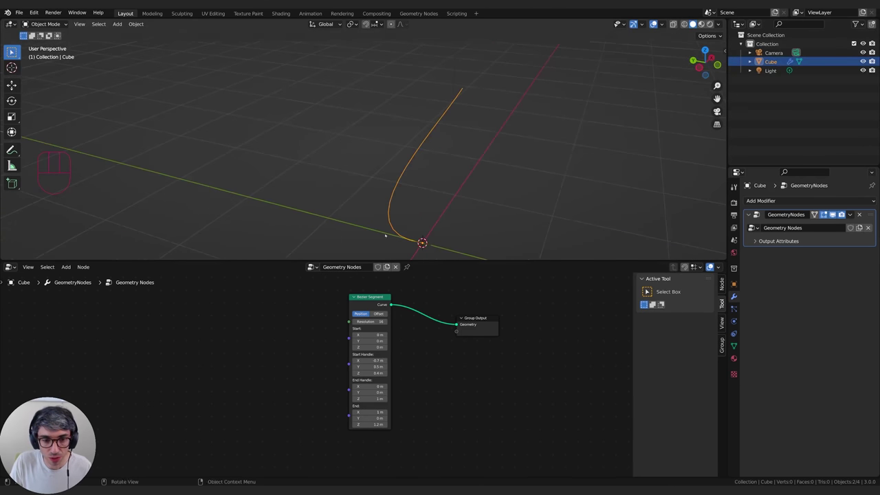
{"action": "left_click", "coordinate": [373, 366]}
{"action": "type", "text": "0"}
{"action": "key", "text": "Return"}
{"action": "middle_click_drag", "start_coordinate": [466, 200], "coordinate": [402, 186]}
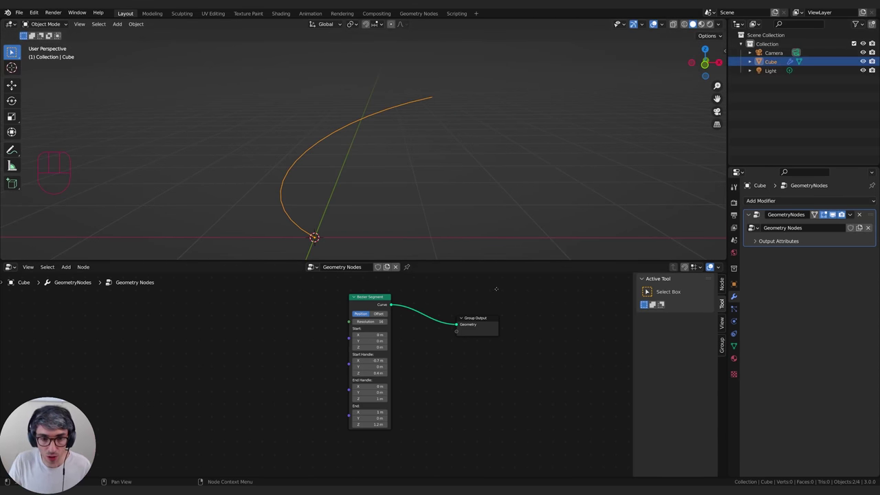
Insert a Curve to Mesh node before the Group Output and feed the Bezier Segment into its Profile Curve input
{"action": "middle_click_drag", "start_coordinate": [497, 289], "coordinate": [422, 332]}
{"action": "left_click_drag", "start_coordinate": [413, 364], "coordinate": [507, 361]}
{"action": "key", "text": "shift+a"}
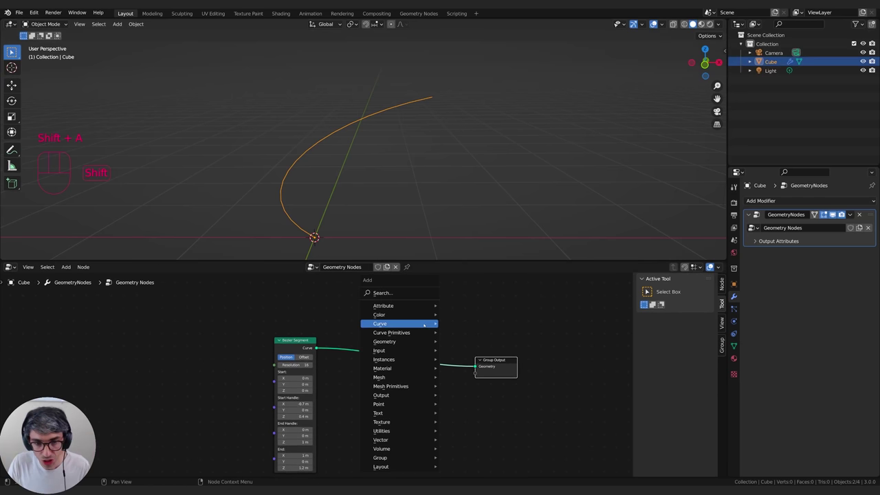
{"action": "left_click", "coordinate": [390, 292]}
{"action": "type", "text": "curve tom"}
{"action": "key", "text": "Return"}
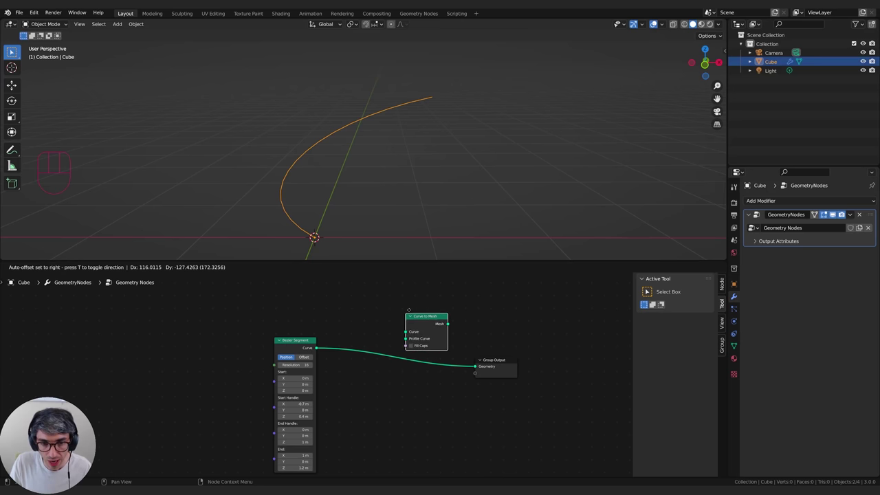
{"action": "left_click", "coordinate": [428, 315]}
{"action": "middle_click_drag", "start_coordinate": [337, 329], "coordinate": [303, 329]}
{"action": "mouse_move", "coordinate": [440, 368]}
{"action": "left_mouse_down"}
{"action": "mouse_move", "coordinate": [289, 351]}
{"action": "mouse_move", "coordinate": [363, 347]}
{"action": "mouse_move", "coordinate": [396, 315]}
{"action": "mouse_move", "coordinate": [432, 315]}
{"action": "mouse_move", "coordinate": [439, 373]}
{"action": "left_mouse_up"}
{"action": "middle_click_drag", "start_coordinate": [248, 339], "coordinate": [291, 359]}
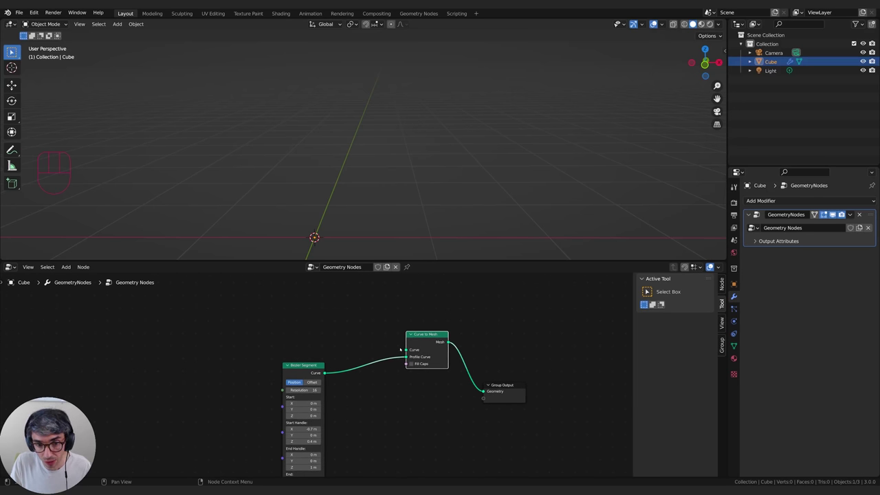
Add a Curve Circle node and connect it to the Curve input of the Curve to Mesh node
{"action": "middle_click_drag", "start_coordinate": [403, 347], "coordinate": [413, 353]}
{"action": "key", "text": "shift+a"}
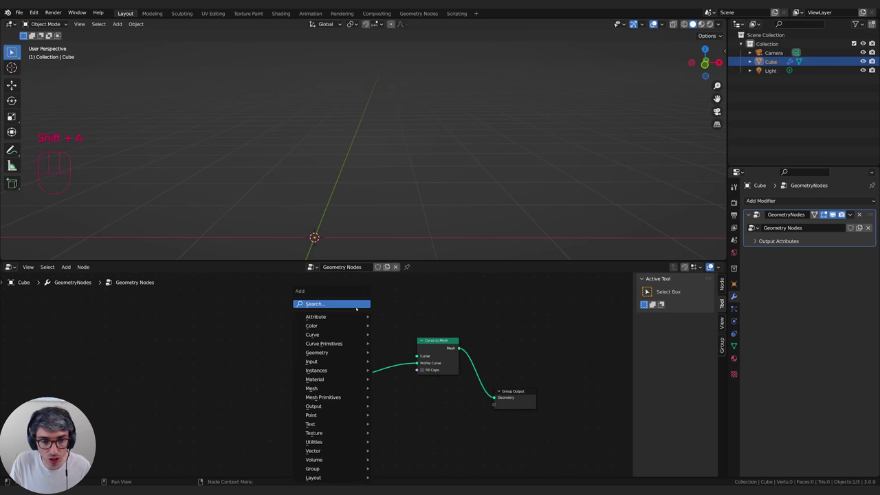
{"action": "mouse_move", "coordinate": [344, 343]}
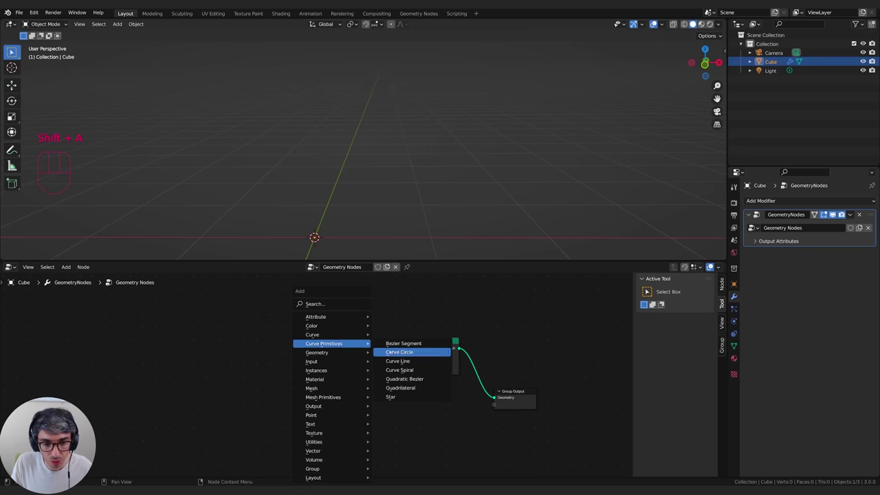
{"action": "left_click", "coordinate": [402, 352]}
{"action": "left_click", "coordinate": [355, 320]}
{"action": "left_click_drag", "start_coordinate": [367, 313], "coordinate": [417, 363]}
{"action": "middle_click_drag", "start_coordinate": [385, 182], "coordinate": [334, 147]}
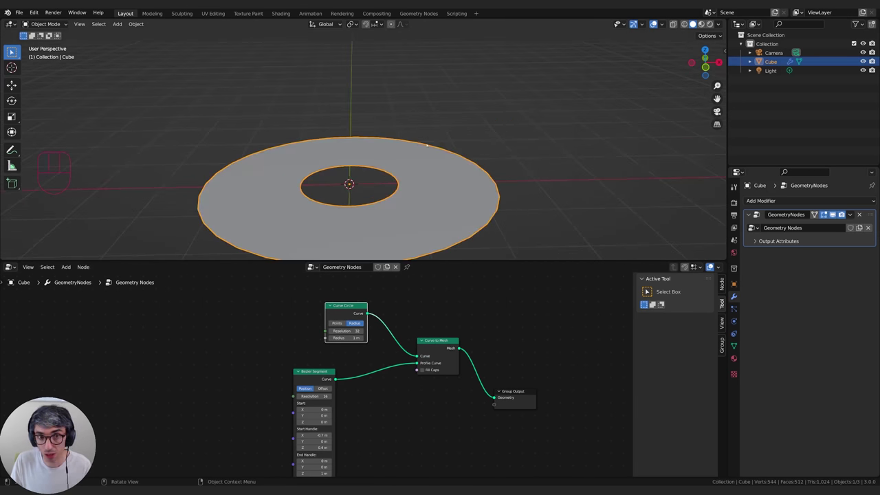
Preview the Curve Circle alone by routing it to the Group Output, and restore its link and the Curve to Mesh output link
{"action": "middle_click_drag", "start_coordinate": [395, 203], "coordinate": [403, 202]}
{"action": "middle_click_drag", "start_coordinate": [259, 323], "coordinate": [250, 322]}
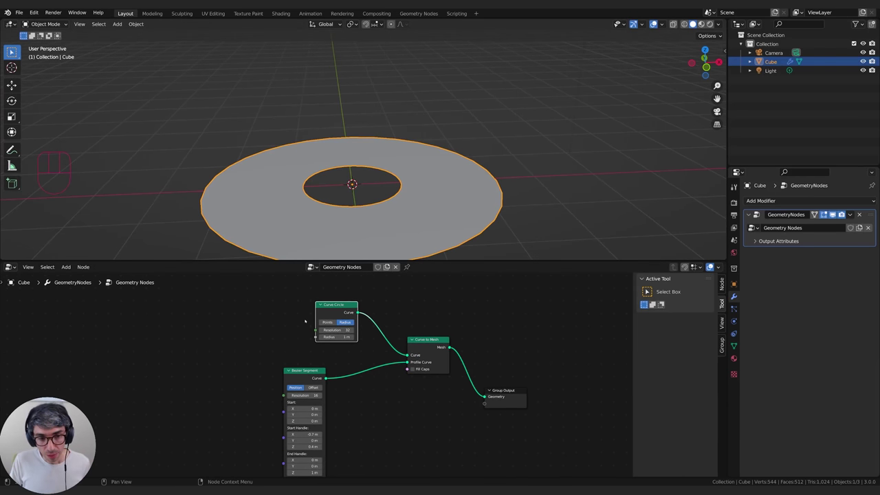
{"action": "left_click_drag", "start_coordinate": [407, 355], "coordinate": [485, 397]}
{"action": "middle_click_drag", "start_coordinate": [356, 196], "coordinate": [355, 217]}
{"action": "left_click_drag", "start_coordinate": [485, 397], "coordinate": [408, 355]}
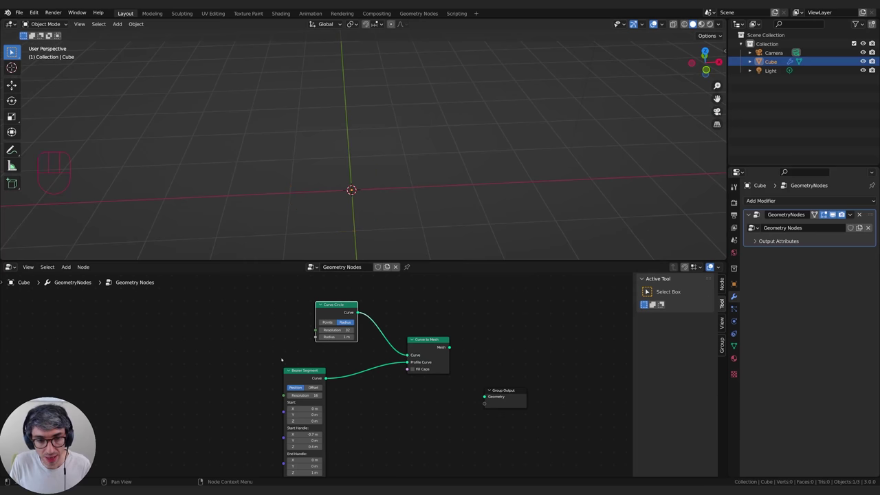
{"action": "left_click_drag", "start_coordinate": [449, 347], "coordinate": [485, 397]}
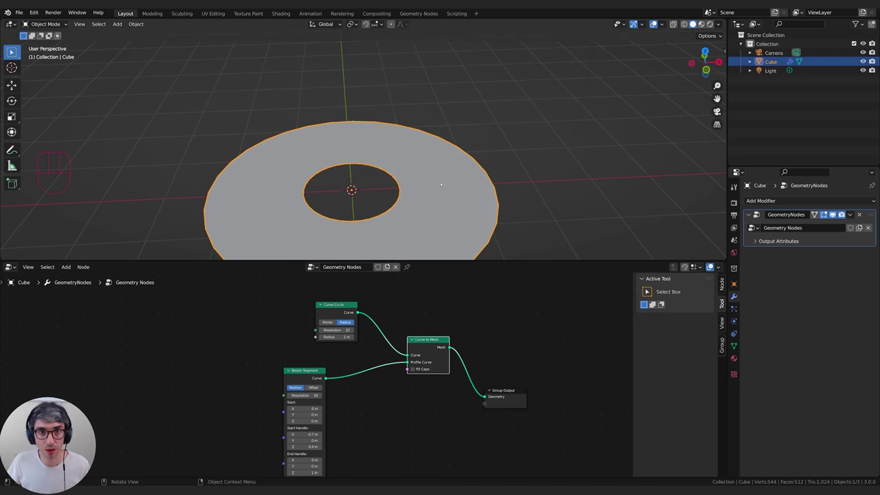
Insert a Transform node between the Bezier Segment and the Profile Curve input of Curve to Mesh
{"action": "middle_click_drag", "start_coordinate": [301, 377], "coordinate": [303, 374]}
{"action": "left_click_drag", "start_coordinate": [304, 374], "coordinate": [293, 364]}
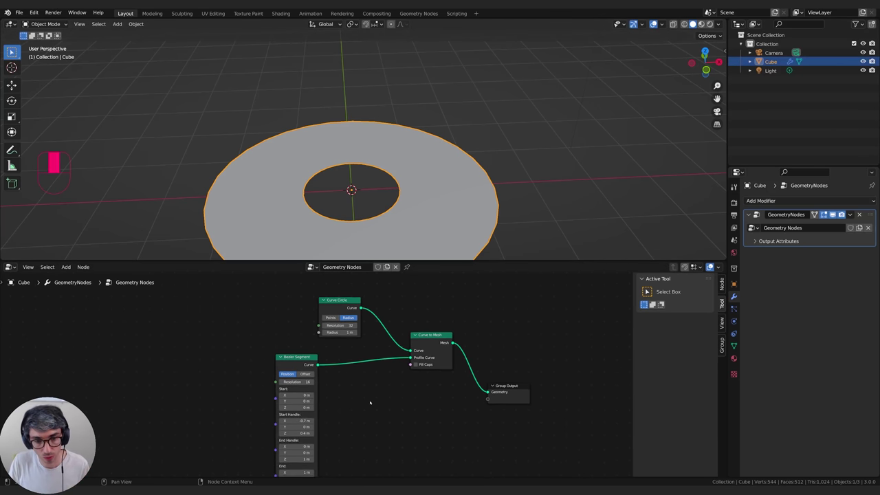
{"action": "key", "text": "shift+a"}
{"action": "type", "text": "tra"}
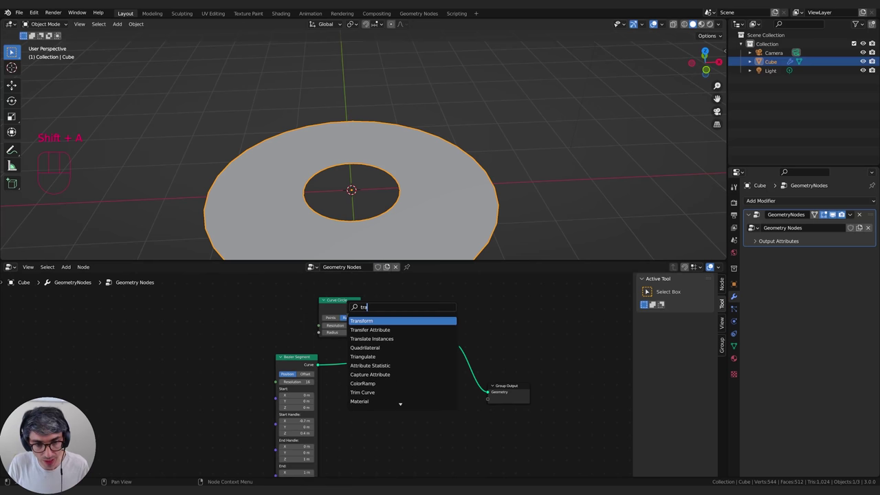
{"action": "key", "text": "Return"}
{"action": "left_click", "coordinate": [346, 371]}
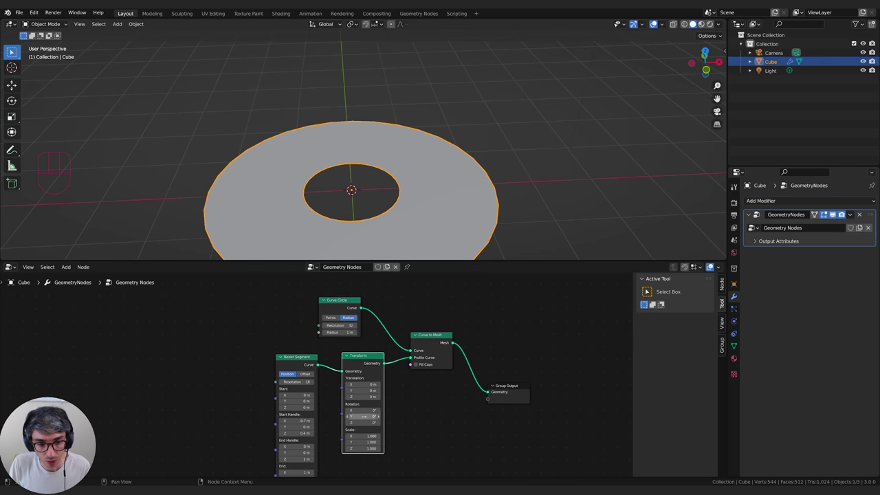
Stand the swept profile upright by setting the Transform node's X rotation to 90°
{"action": "left_click_drag", "start_coordinate": [363, 416], "coordinate": [462, 228]}
{"action": "middle_click_drag", "start_coordinate": [463, 228], "coordinate": [461, 196]}
{"action": "mouse_move", "coordinate": [460, 231]}
{"action": "middle_mouse_down", "text": "shift"}
{"action": "mouse_move", "coordinate": [460, 224]}
{"action": "mouse_move", "coordinate": [460, 233]}
{"action": "middle_mouse_up", "text": "shift"}
{"action": "left_click_drag", "start_coordinate": [365, 410], "coordinate": [384, 184]}
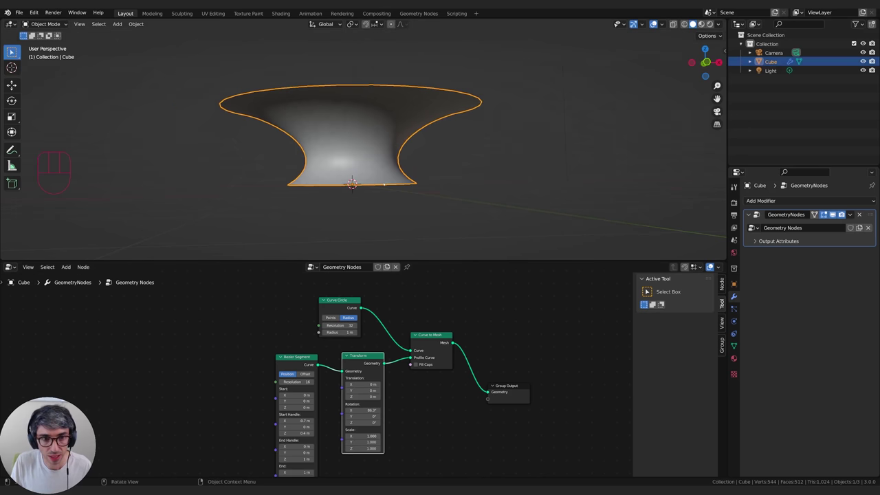
{"action": "left_click", "coordinate": [362, 410]}
{"action": "type", "text": "90"}
{"action": "key", "text": "Return"}
Narrow the swept shape by reducing the Curve Circle's radius to 0.35 m
{"action": "middle_click_drag", "start_coordinate": [268, 189], "coordinate": [366, 157]}
{"action": "left_click", "coordinate": [305, 387]}
{"action": "middle_click_drag", "start_coordinate": [306, 388], "coordinate": [296, 319]}
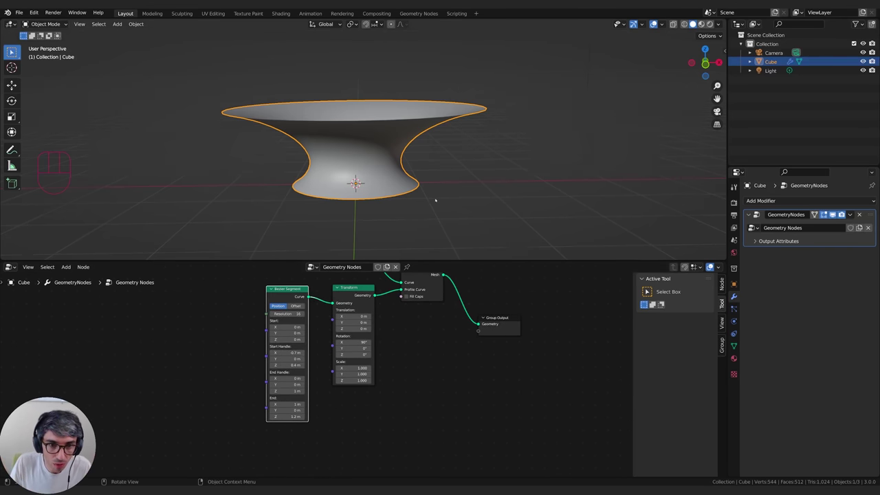
{"action": "middle_click_drag", "start_coordinate": [426, 203], "coordinate": [429, 180]}
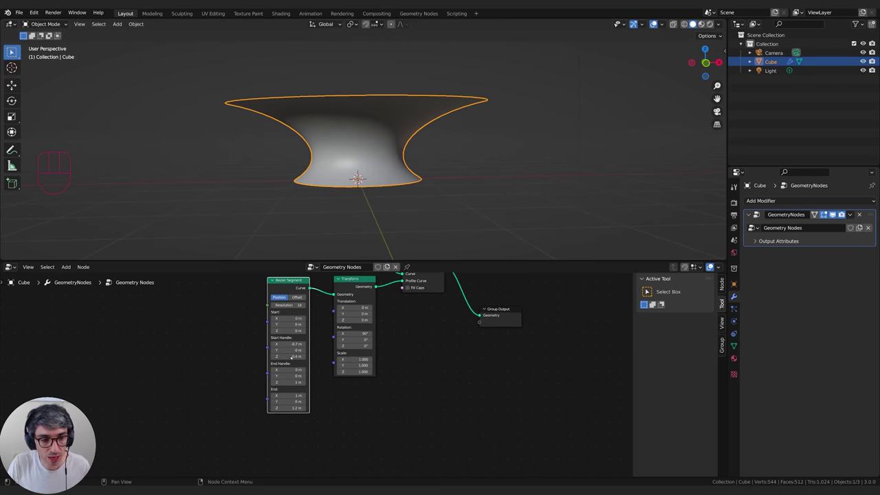
{"action": "middle_click_drag", "start_coordinate": [292, 357], "coordinate": [289, 382]}
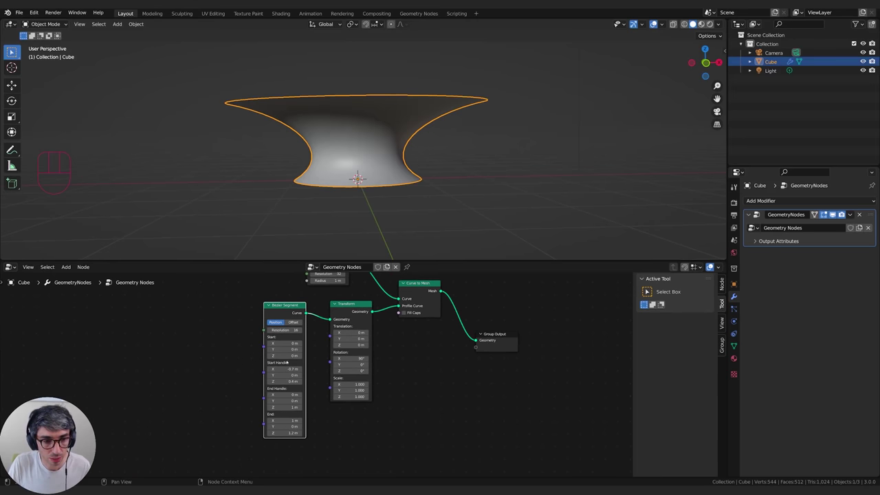
{"action": "middle_click_drag", "start_coordinate": [319, 270], "coordinate": [348, 334]}
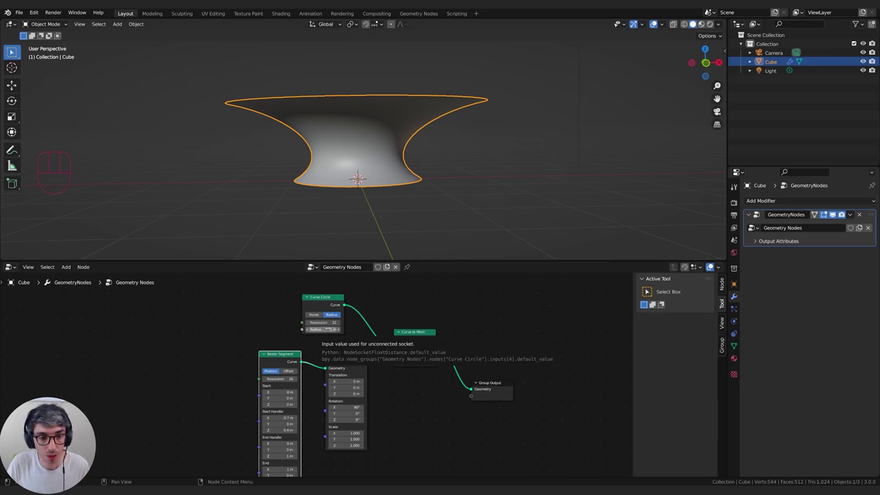
{"action": "left_click_drag", "start_coordinate": [323, 330], "coordinate": [287, 330], "text": "shift"}
{"action": "mouse_move", "coordinate": [368, 197]}
{"action": "middle_mouse_down"}
{"action": "mouse_move", "coordinate": [391, 222]}
{"action": "mouse_move", "coordinate": [365, 197]}
{"action": "middle_mouse_up"}
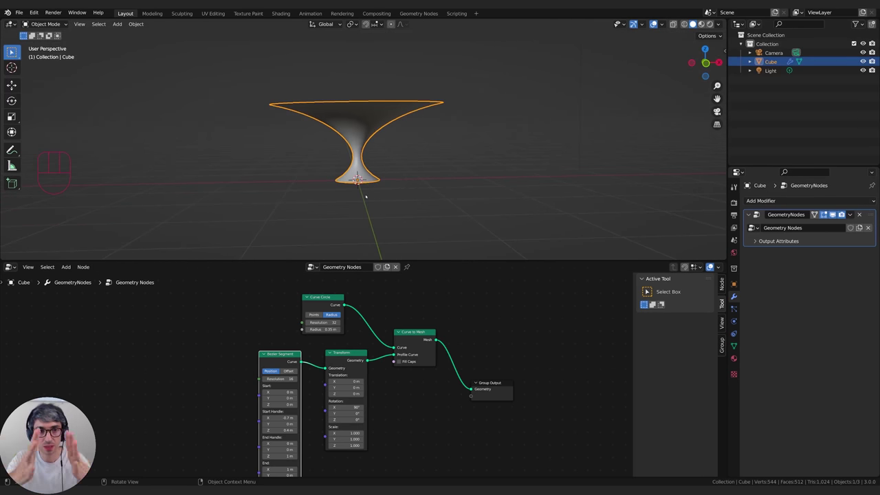
Shape a vase with Bezier Segment Start Handle X 0.49, Z 0.81; End Handle X -0.53, Z 0.87; End X -0.04, Z 1.4 m
{"action": "middle_click_drag", "start_coordinate": [203, 423], "coordinate": [186, 387]}
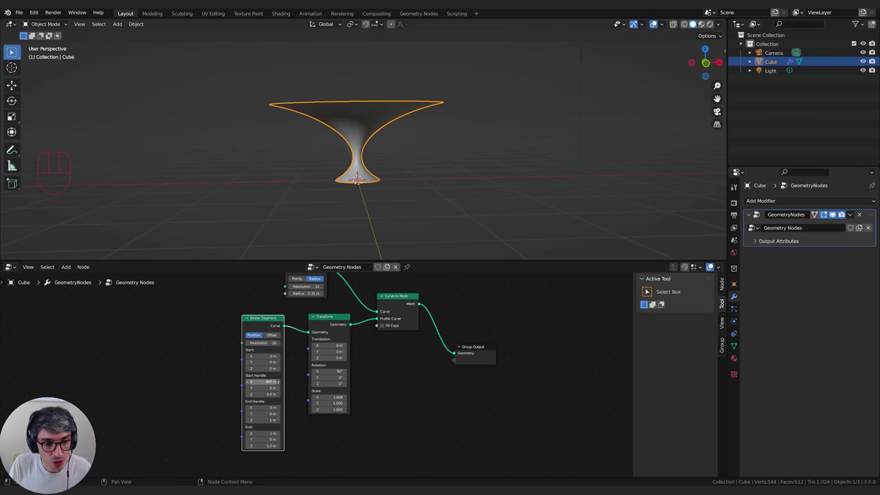
{"action": "mouse_move", "coordinate": [269, 381]}
{"action": "left_mouse_down"}
{"action": "mouse_move", "coordinate": [292, 382]}
{"action": "mouse_move", "coordinate": [252, 394]}
{"action": "mouse_move", "coordinate": [263, 391]}
{"action": "left_mouse_up"}
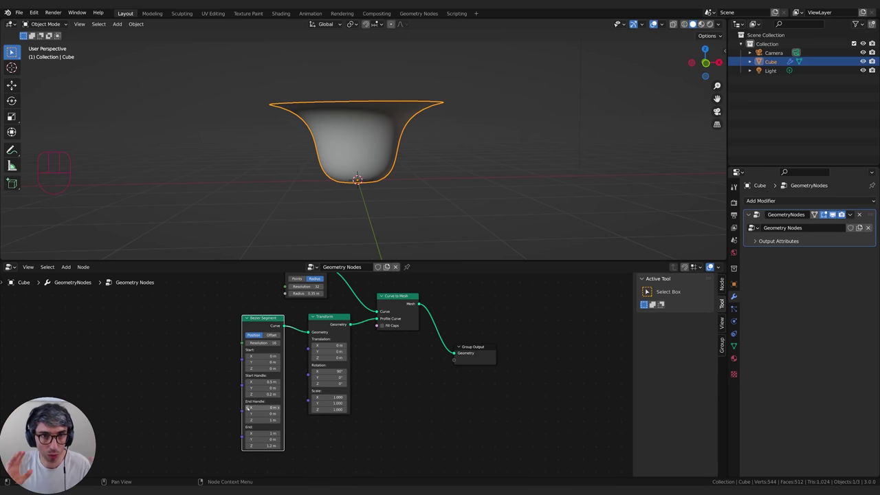
{"action": "middle_click_drag", "start_coordinate": [295, 398], "coordinate": [297, 369]}
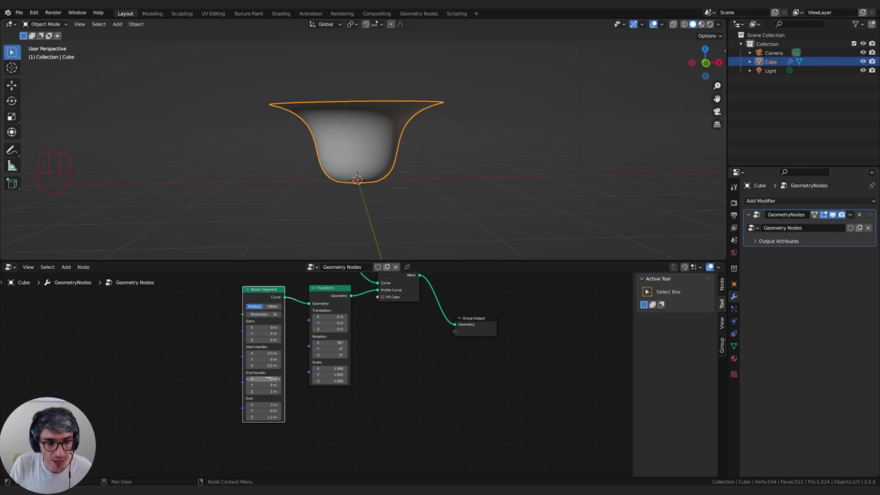
{"action": "left_click_drag", "start_coordinate": [267, 405], "coordinate": [229, 405], "text": "shift"}
{"action": "middle_click_drag", "start_coordinate": [364, 183], "coordinate": [365, 220], "text": "shift"}
{"action": "scroll", "coordinate": [366, 219], "scroll_direction": "up", "scroll_amount": 2}
{"action": "middle_click_drag", "start_coordinate": [361, 257], "coordinate": [367, 236], "text": "shift"}
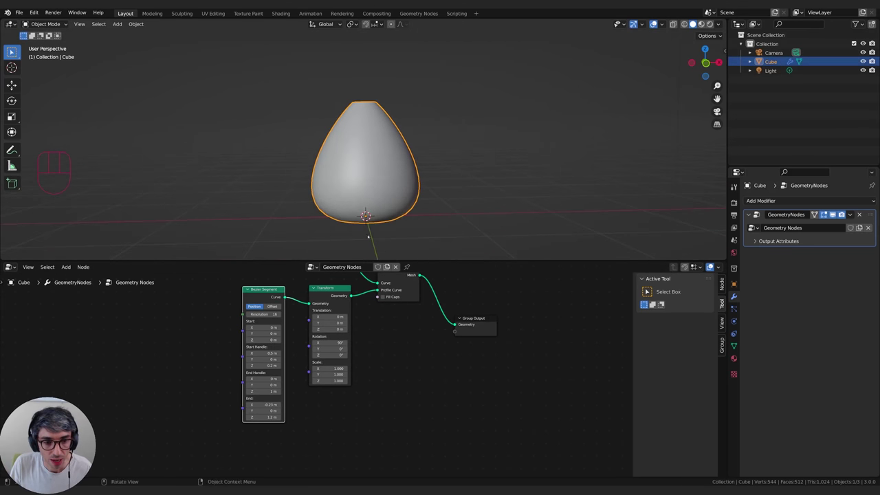
{"action": "left_click_drag", "start_coordinate": [267, 416], "coordinate": [268, 391], "text": "shift"}
{"action": "mouse_move", "coordinate": [267, 365]}
{"action": "left_mouse_down"}
{"action": "mouse_move", "coordinate": [291, 365]}
{"action": "mouse_move", "coordinate": [261, 352]}
{"action": "left_mouse_up"}
{"action": "left_click_drag", "start_coordinate": [264, 405], "coordinate": [269, 405], "text": "shift"}
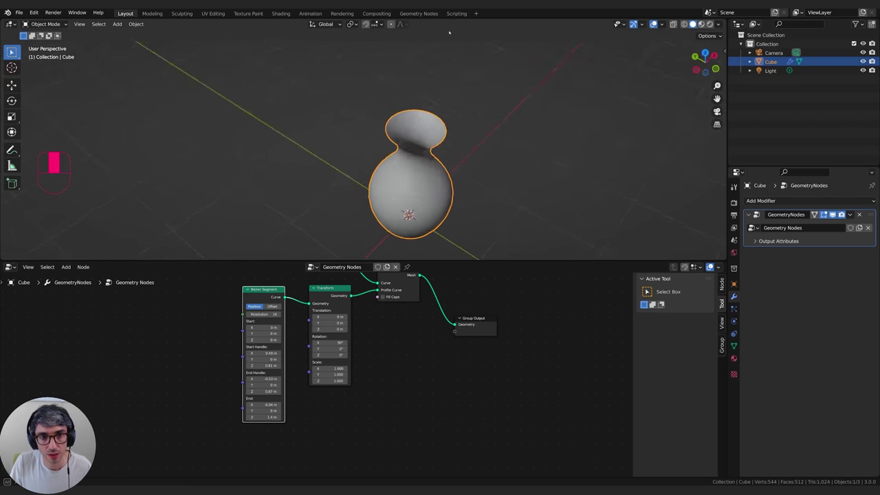
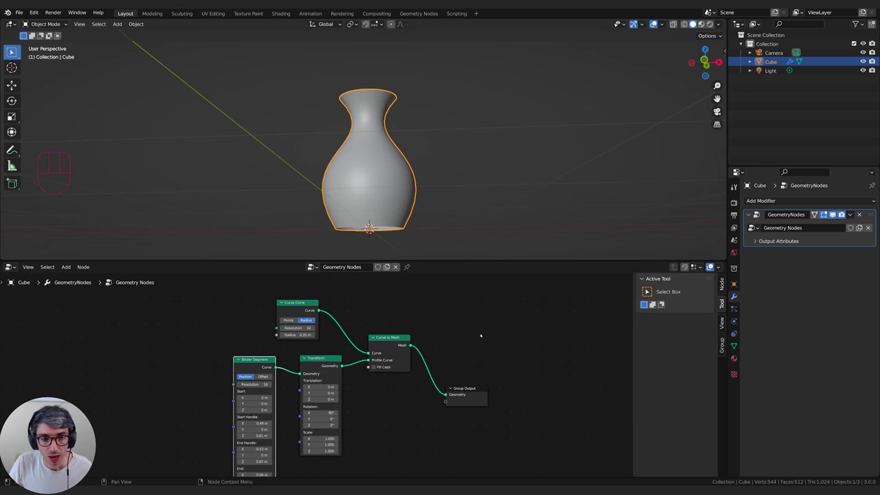
Add an unconnected Mesh Circle node above the Group Output and shift the Curve to Mesh node slightly down
{"action": "key", "text": "shift+a"}
{"action": "mouse_move", "coordinate": [459, 335]}
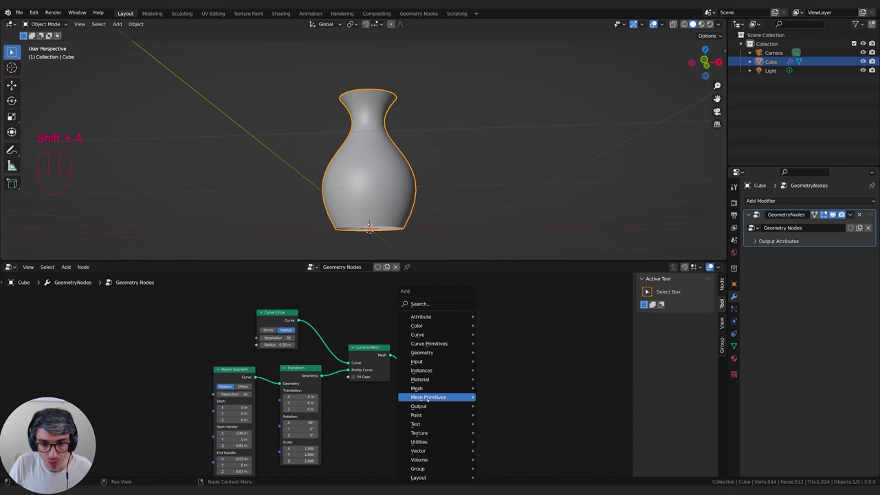
{"action": "mouse_move", "coordinate": [450, 397]}
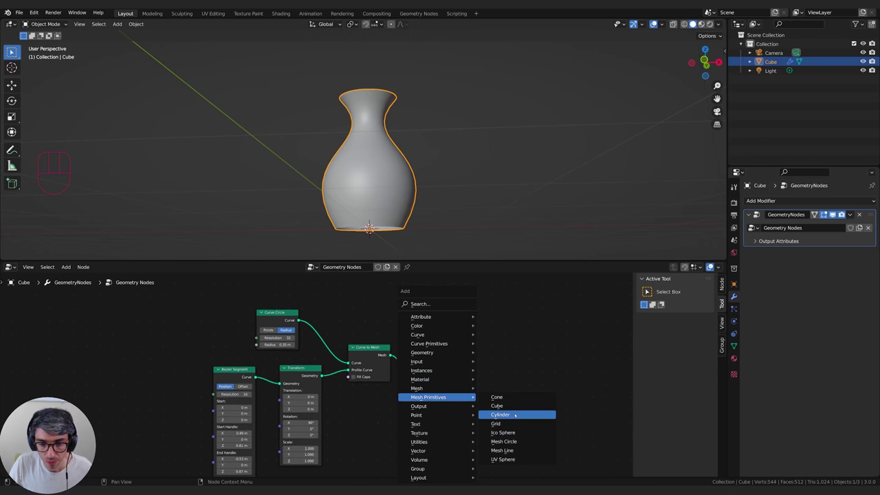
{"action": "left_click", "coordinate": [511, 447]}
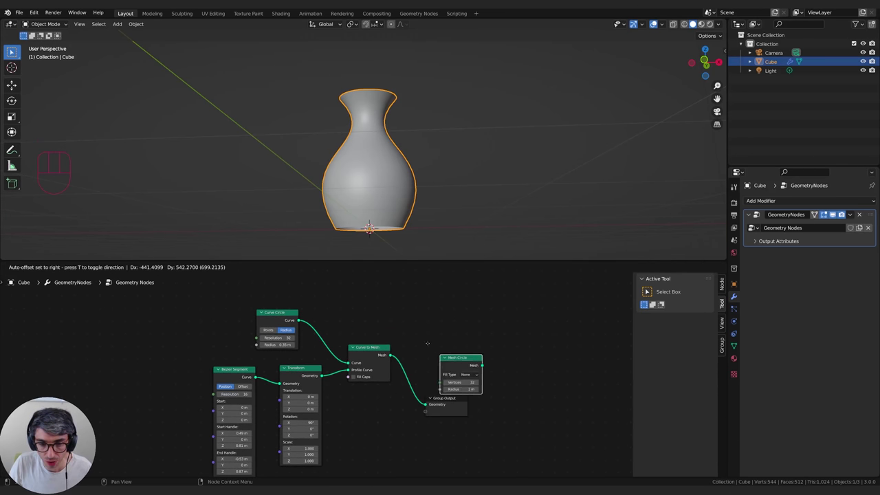
{"action": "left_click", "coordinate": [430, 313]}
{"action": "left_click_drag", "start_coordinate": [379, 355], "coordinate": [379, 363]}
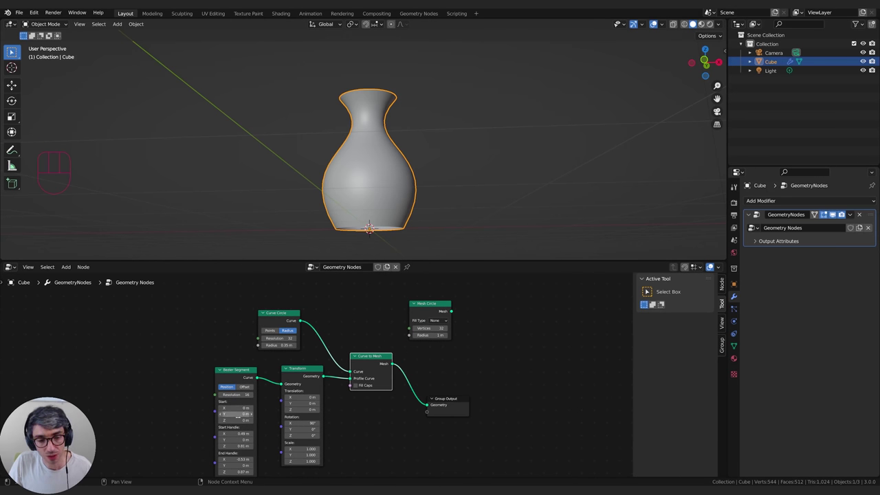
Try widening the vase's base with a Bezier Segment Start X of 0.21 m, and return it to 0 m
{"action": "left_click_drag", "start_coordinate": [285, 344], "coordinate": [290, 338]}
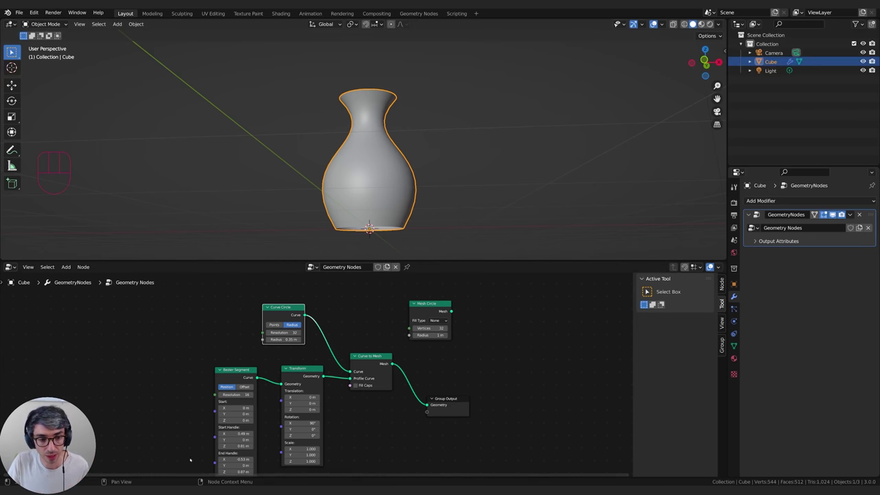
{"action": "left_click_drag", "start_coordinate": [277, 308], "coordinate": [277, 306]}
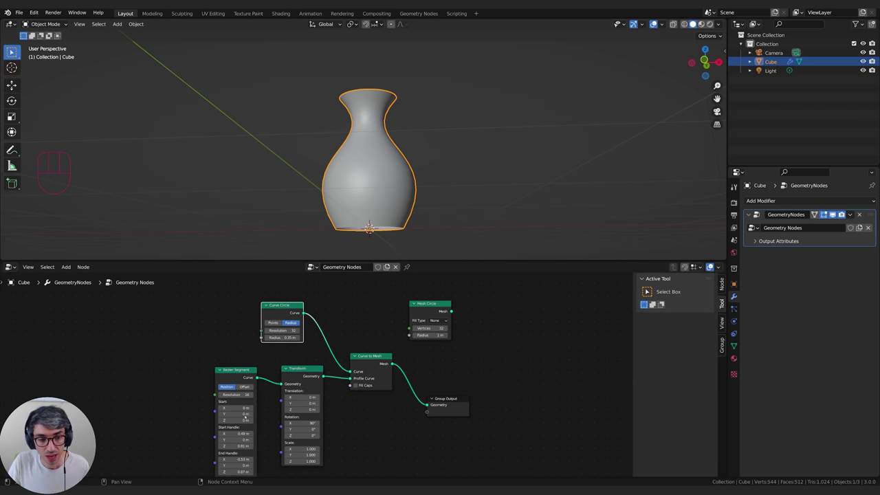
{"action": "left_click_drag", "start_coordinate": [236, 408], "coordinate": [413, 245]}
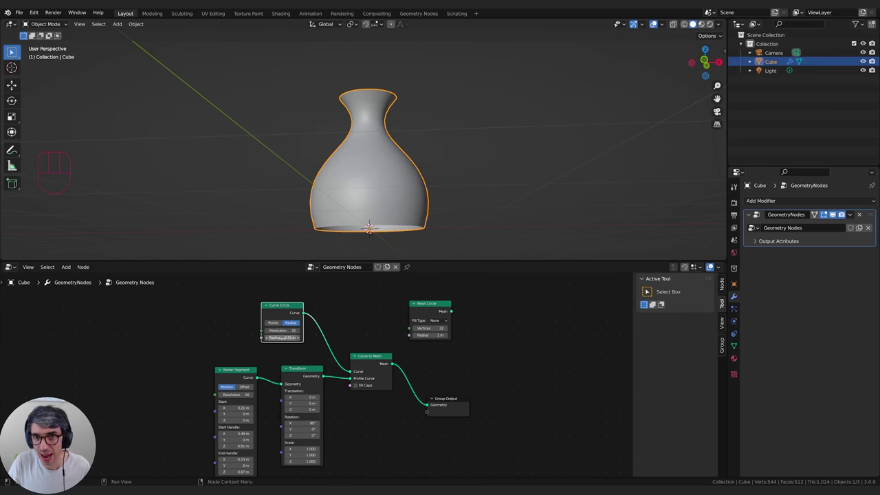
{"action": "left_click_drag", "start_coordinate": [236, 408], "coordinate": [227, 408]}
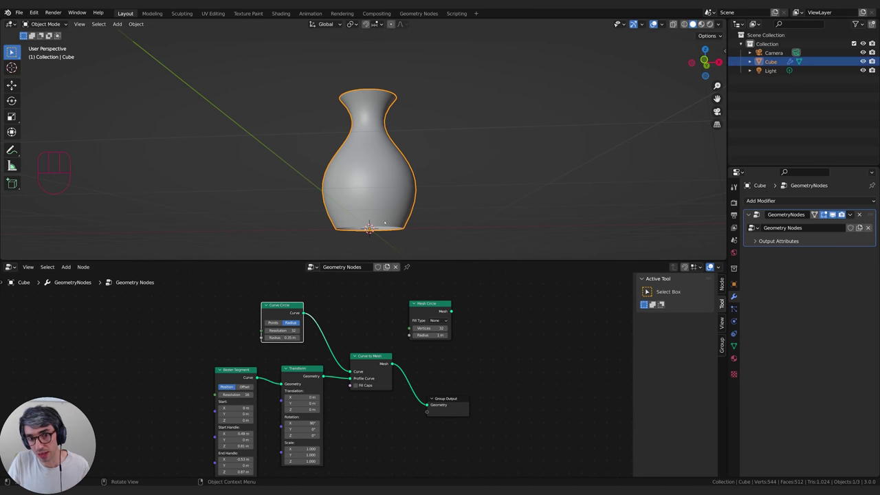
Set the radius of both the Curve Circle and the Mesh Circle to 0.3 m
{"action": "left_click_drag", "start_coordinate": [282, 337], "coordinate": [272, 338]}
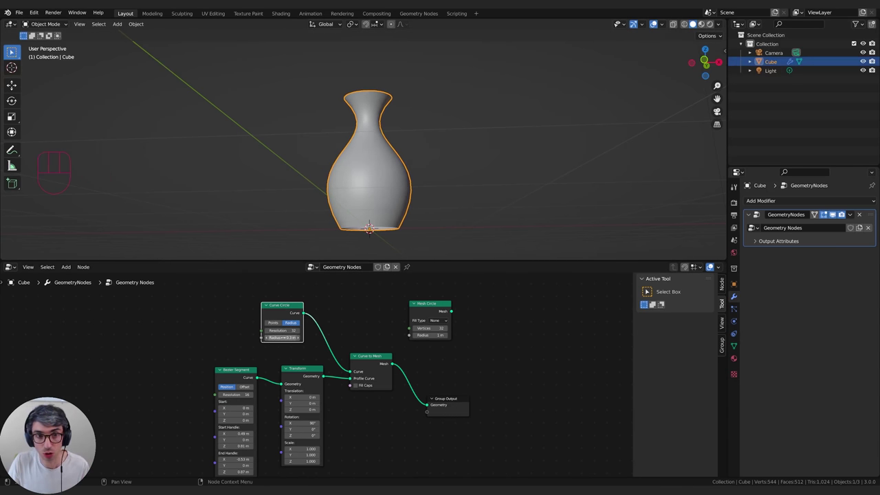
{"action": "left_click", "coordinate": [364, 307]}
{"action": "left_click", "coordinate": [280, 338]}
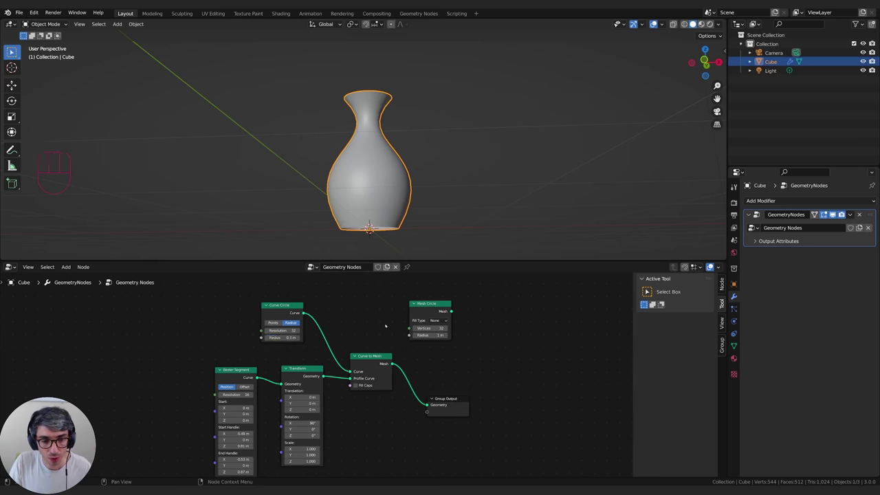
{"action": "middle_click_drag", "start_coordinate": [366, 324], "coordinate": [342, 336]}
{"action": "left_click", "coordinate": [405, 348]}
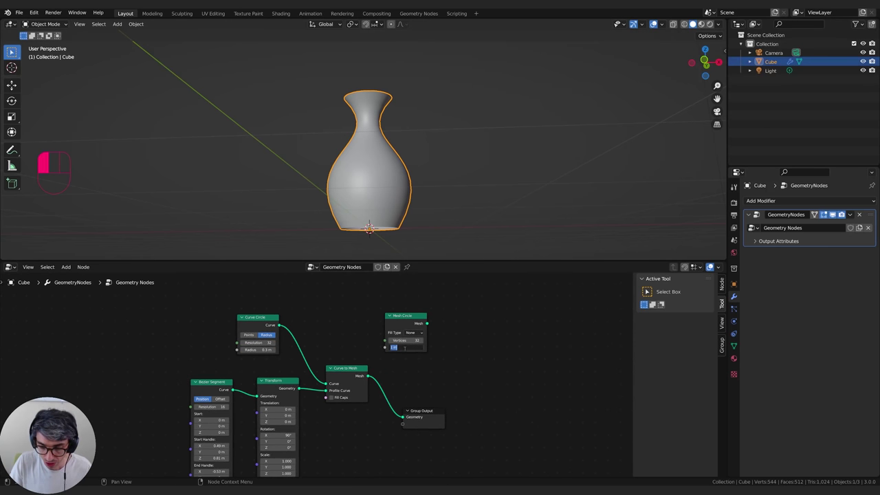
{"action": "type", "text": "0.3"}
{"action": "key", "text": "Return"}
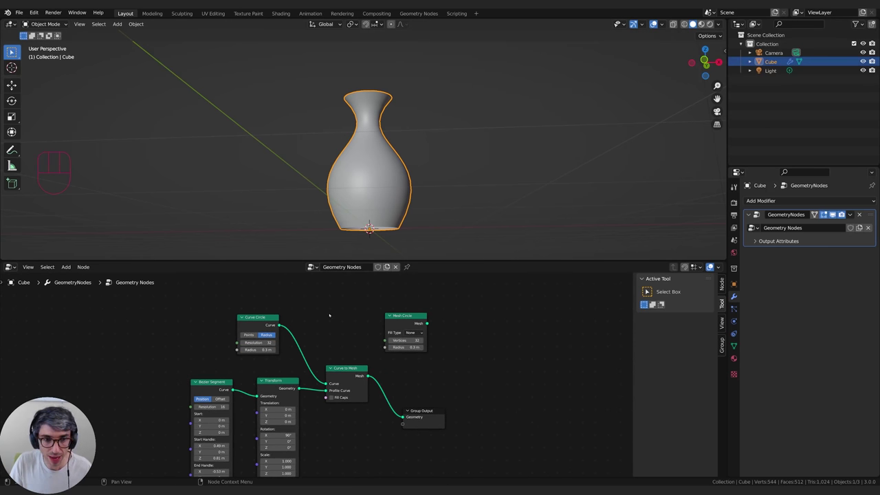
{"action": "left_click_drag", "start_coordinate": [406, 324], "coordinate": [407, 329]}
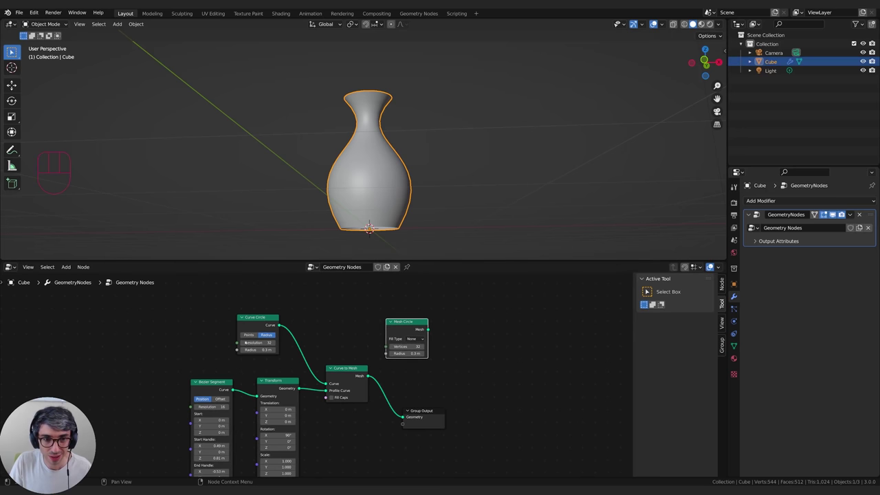
Insert a Join Geometry node between Curve to Mesh and the Group Output
{"action": "middle_click_drag", "start_coordinate": [475, 322], "coordinate": [422, 324]}
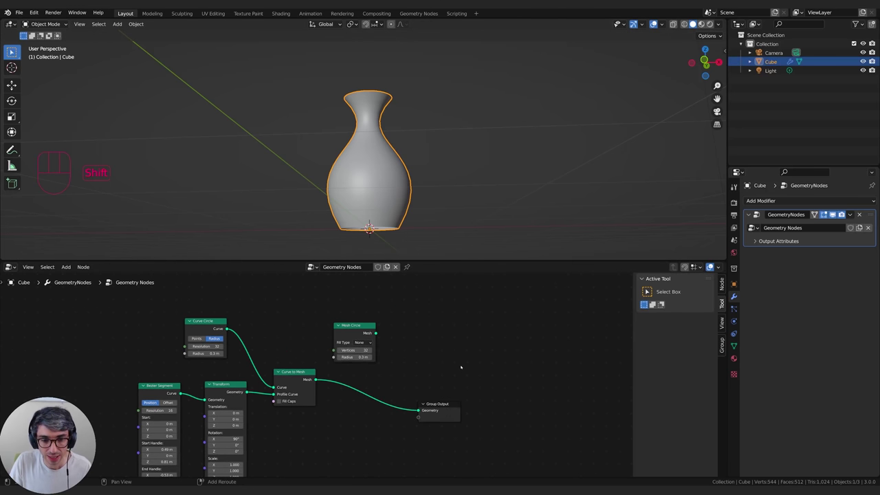
{"action": "key", "text": "shift+a"}
{"action": "mouse_move", "coordinate": [460, 366]}
{"action": "left_click", "coordinate": [430, 272]}
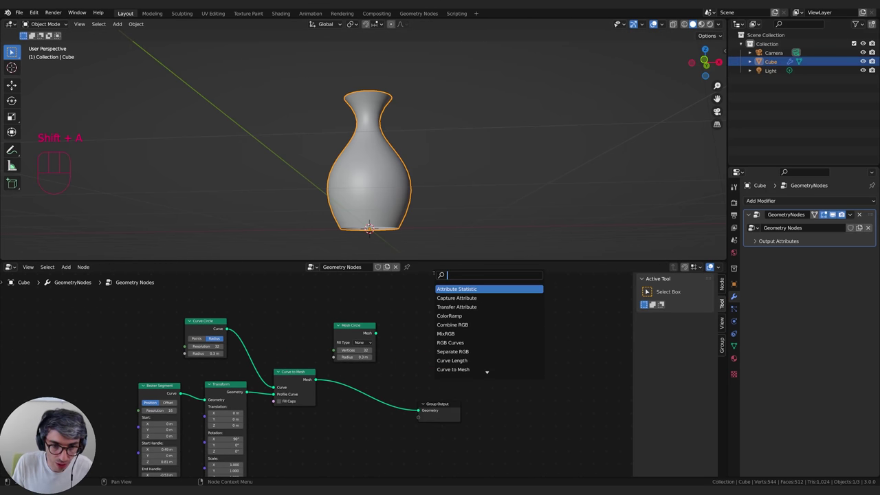
{"action": "type", "text": "join geo"}
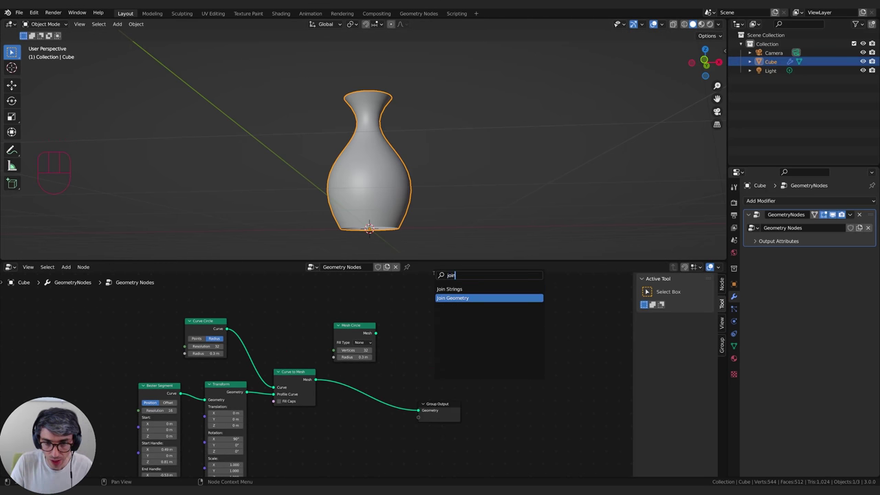
{"action": "key", "text": "Return"}
{"action": "left_click", "coordinate": [354, 397]}
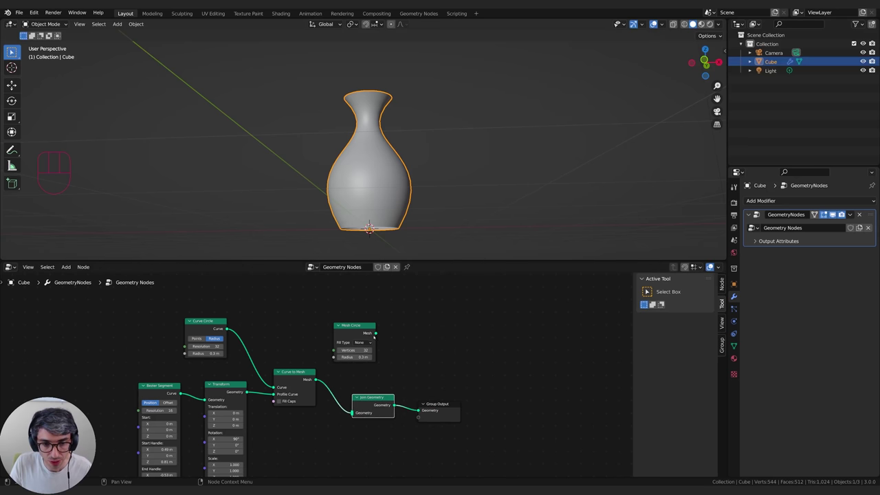
Connect the Mesh Circle's mesh to Join Geometry and spread the Mesh Circle and Group Output nodes farther apart
{"action": "left_click_drag", "start_coordinate": [376, 333], "coordinate": [353, 412]}
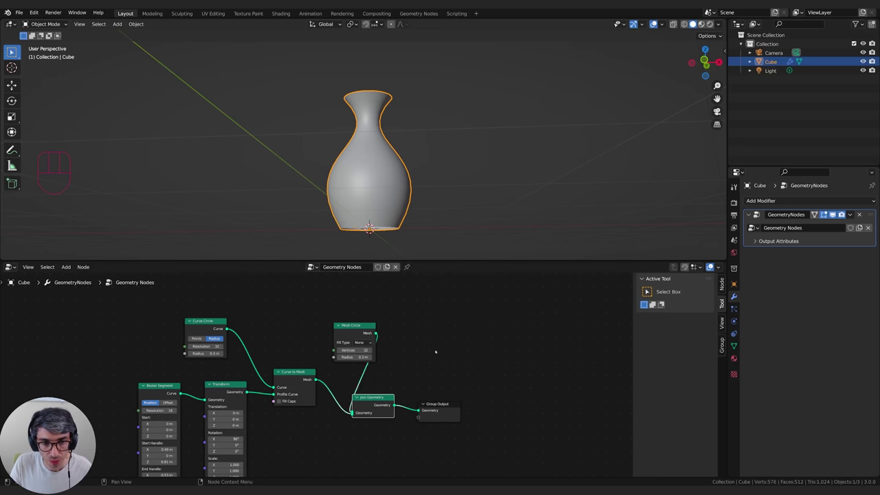
{"action": "middle_click_drag", "start_coordinate": [409, 141], "coordinate": [430, 139]}
{"action": "left_click", "coordinate": [416, 215]}
{"action": "middle_click_drag", "start_coordinate": [415, 214], "coordinate": [438, 170]}
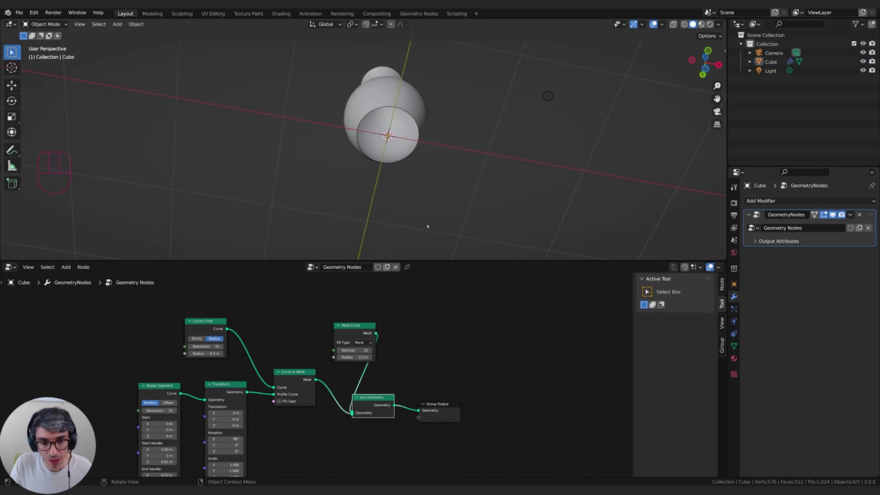
{"action": "left_click_drag", "start_coordinate": [354, 325], "coordinate": [328, 322]}
{"action": "left_click_drag", "start_coordinate": [435, 404], "coordinate": [501, 397]}
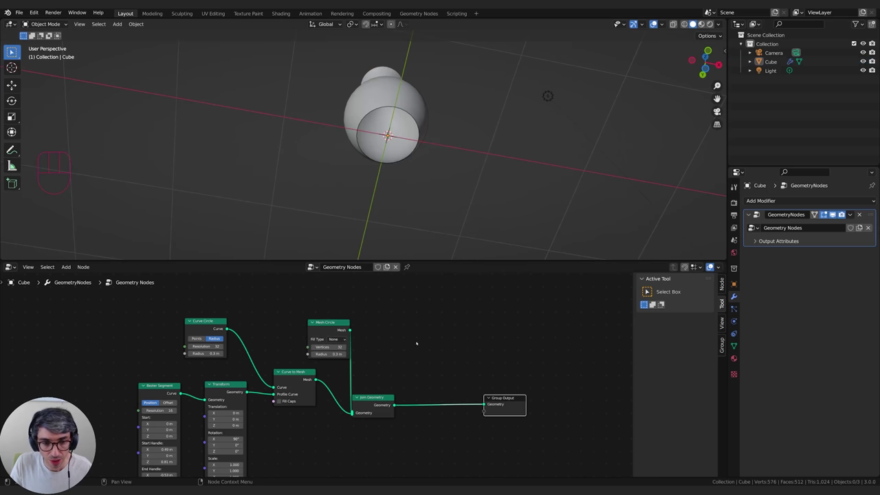
Set the Mesh Circle's fill type to Triangles and show the vase's base in wireframe shading
{"action": "left_click", "coordinate": [334, 339]}
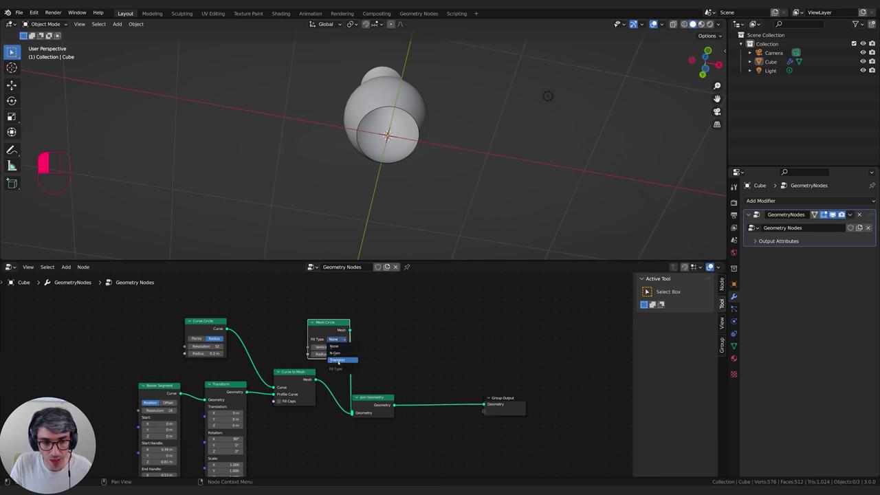
{"action": "left_click", "coordinate": [337, 360]}
{"action": "middle_click_drag", "start_coordinate": [414, 161], "coordinate": [413, 191]}
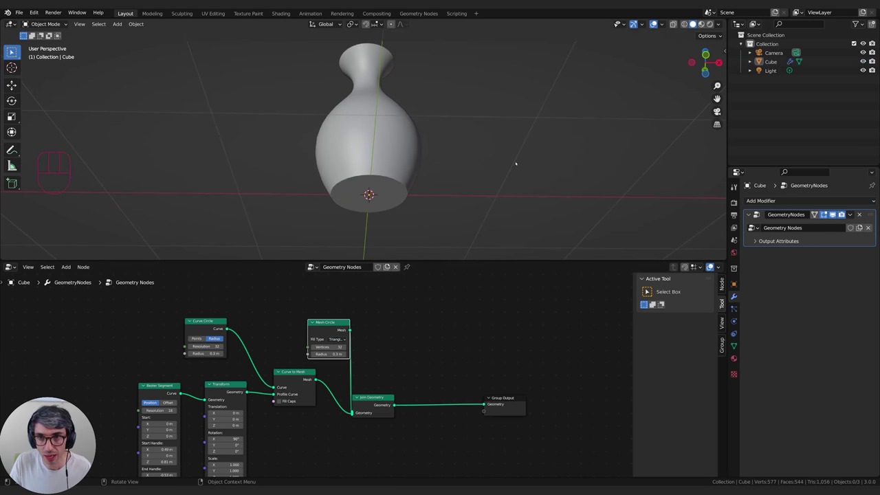
{"action": "left_click", "coordinate": [684, 24]}
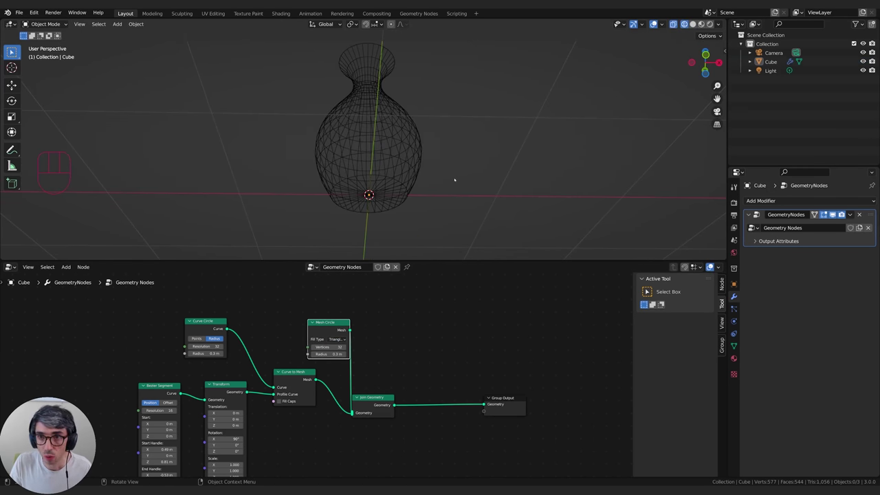
{"action": "mouse_move", "coordinate": [454, 180]}
{"action": "middle_mouse_down"}
{"action": "mouse_move", "coordinate": [502, 161]}
{"action": "mouse_move", "coordinate": [460, 175]}
{"action": "mouse_move", "coordinate": [452, 188]}
{"action": "middle_mouse_up"}
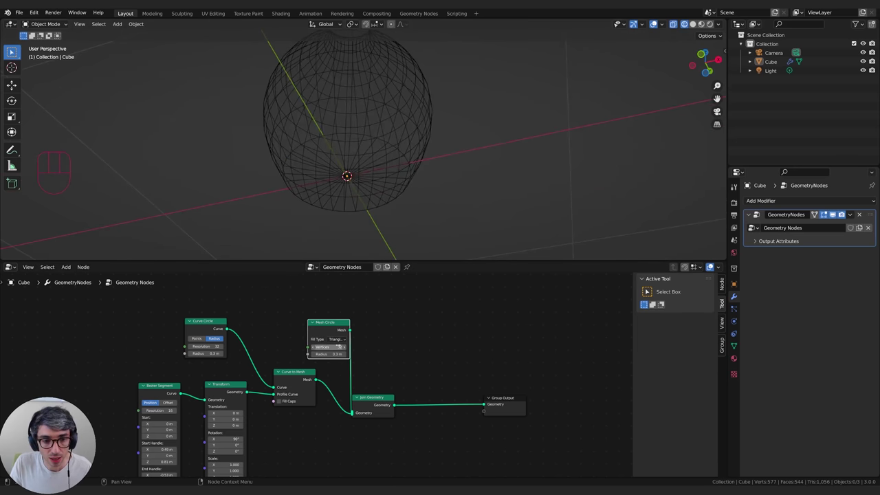
Try the N-Gon fill type on the Mesh Circle and return it to Triangles
{"action": "left_click", "coordinate": [335, 339]}
{"action": "left_click", "coordinate": [334, 355]}
{"action": "middle_click_drag", "start_coordinate": [399, 193], "coordinate": [406, 236]}
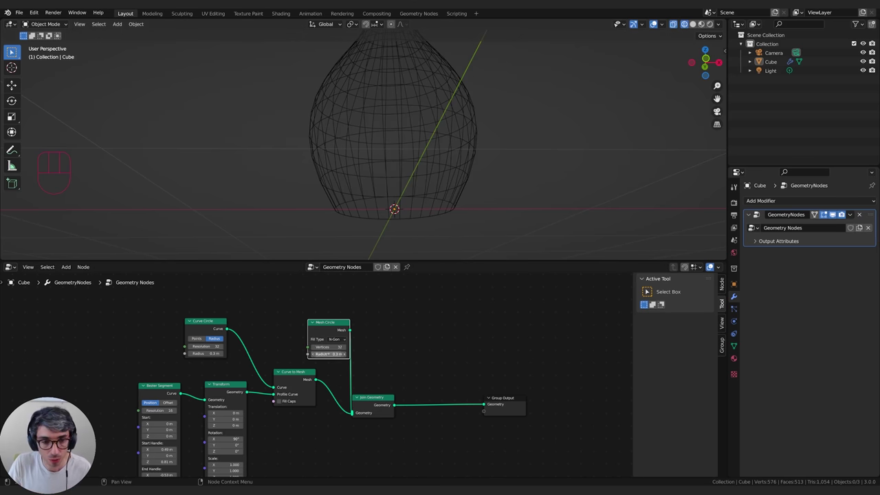
{"action": "left_click", "coordinate": [335, 340]}
{"action": "left_click", "coordinate": [335, 361]}
{"action": "middle_click_drag", "start_coordinate": [451, 206], "coordinate": [401, 208]}
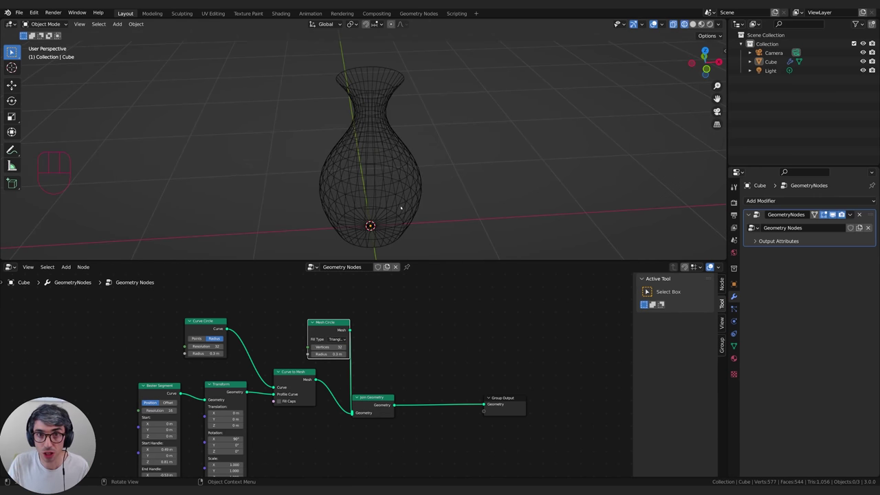
Return the viewport to solid shading
{"action": "left_click", "coordinate": [692, 24]}
{"action": "mouse_move", "coordinate": [450, 193]}
{"action": "middle_mouse_down"}
{"action": "mouse_move", "coordinate": [446, 131]}
{"action": "mouse_move", "coordinate": [458, 167]}
{"action": "middle_mouse_up"}
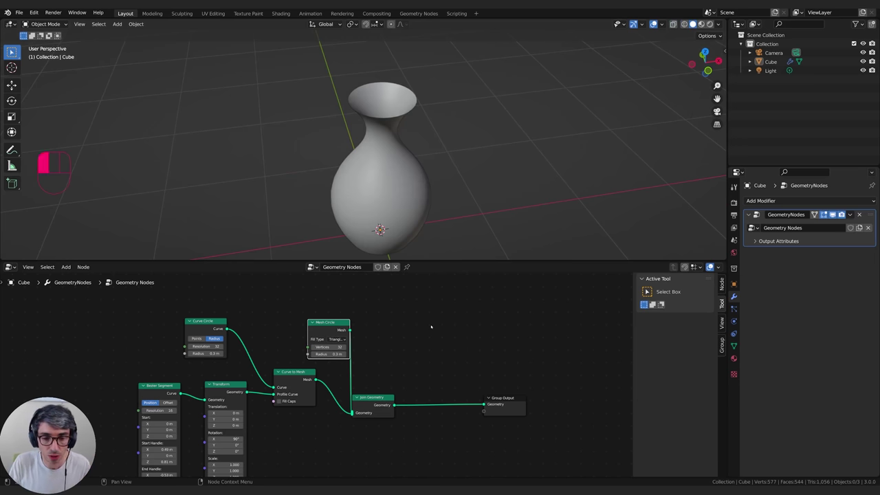
{"action": "middle_click_drag", "start_coordinate": [431, 327], "coordinate": [411, 336]}
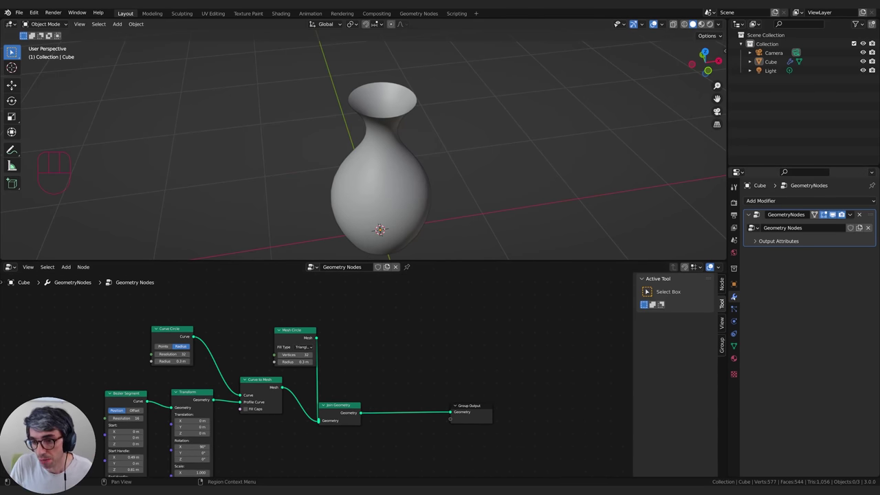
Add a Solidify modifier to the vase with a thickness of 0.05 m
{"action": "left_click", "coordinate": [800, 201]}
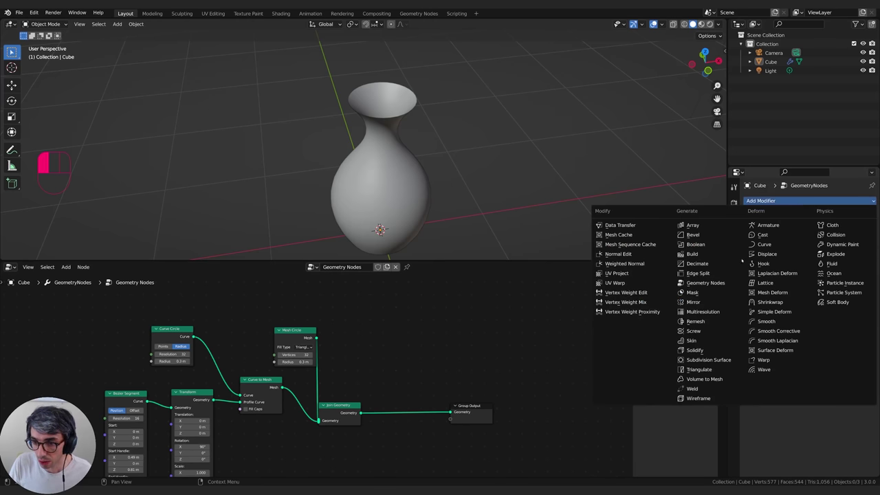
{"action": "left_click", "coordinate": [696, 350]}
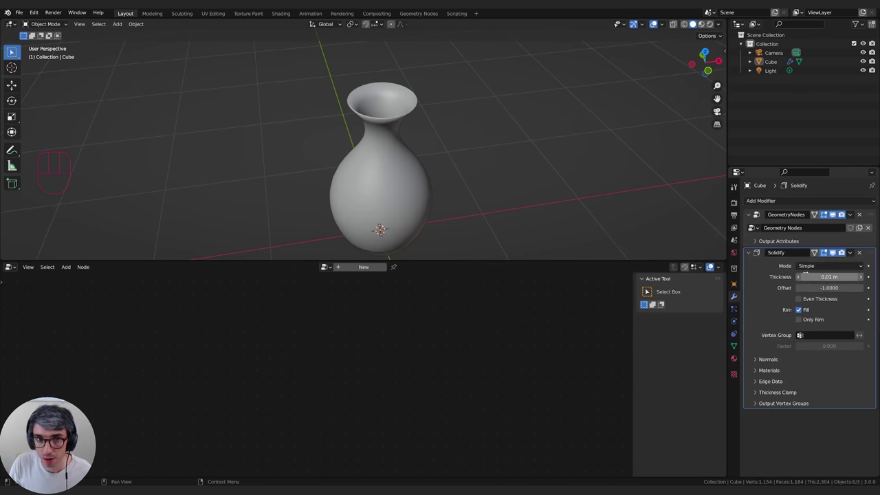
{"action": "middle_click_drag", "start_coordinate": [560, 141], "coordinate": [571, 183]}
{"action": "left_click_drag", "start_coordinate": [830, 275], "coordinate": [853, 275]}
{"action": "middle_click_drag", "start_coordinate": [571, 147], "coordinate": [427, 135]}
{"action": "scroll", "coordinate": [437, 132], "scroll_direction": "up", "scroll_amount": 2}
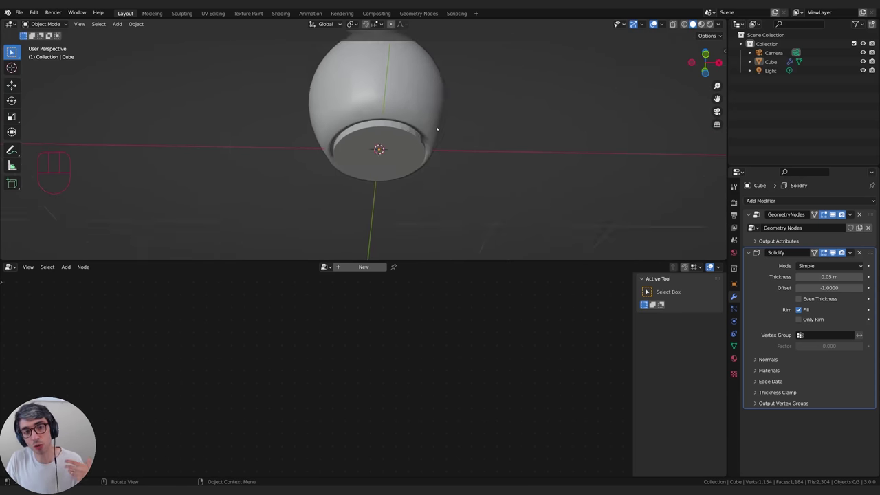
Select the vase's GeometryNodes modifier to bring back its node tree, and shift Join Geometry and Group Output away from the circle nodes
{"action": "left_click", "coordinate": [428, 126]}
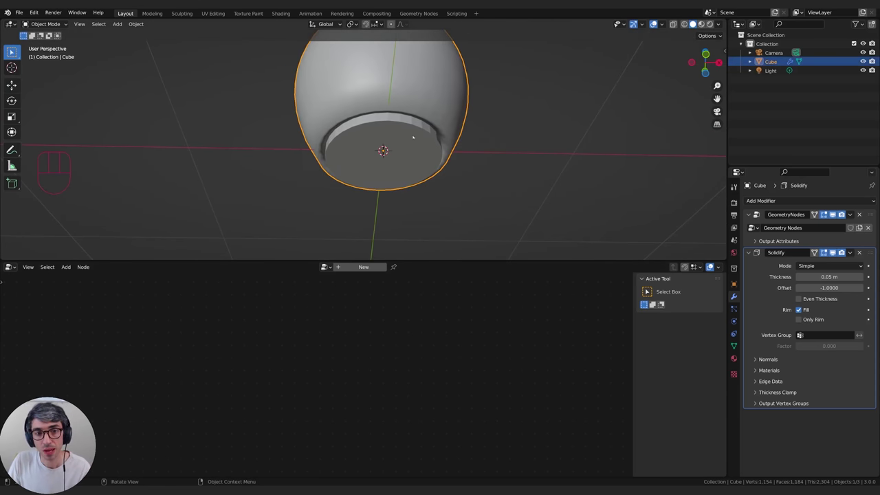
{"action": "left_click", "coordinate": [758, 215]}
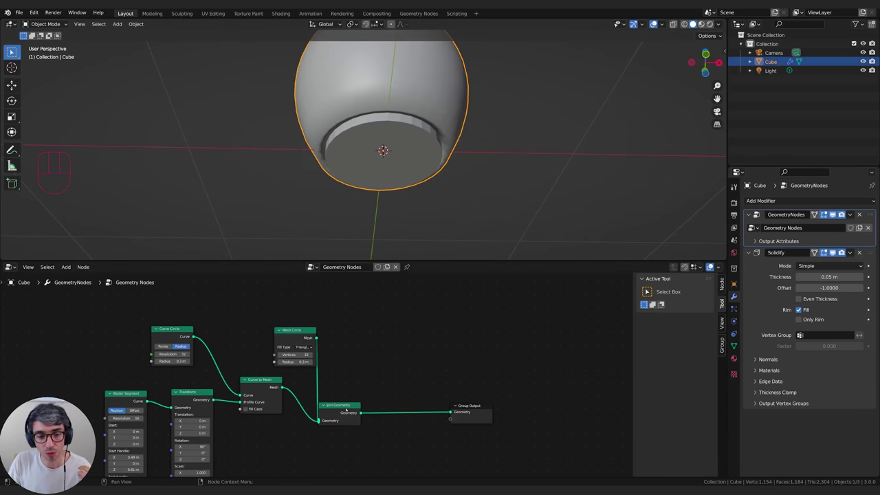
{"action": "left_click_drag", "start_coordinate": [345, 410], "coordinate": [394, 390]}
{"action": "left_click_drag", "start_coordinate": [477, 414], "coordinate": [498, 397]}
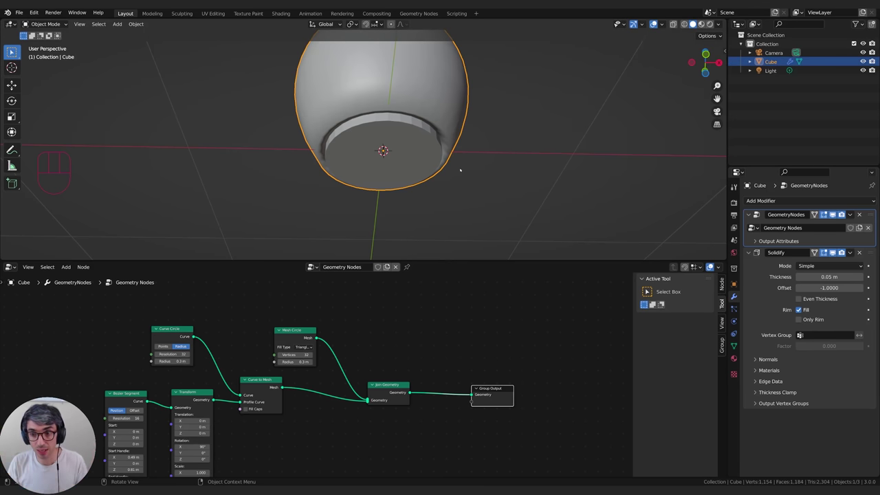
Add a Weld modifier to the vase and place it between GeometryNodes and Solidify in the modifier stack
{"action": "left_click", "coordinate": [781, 201]}
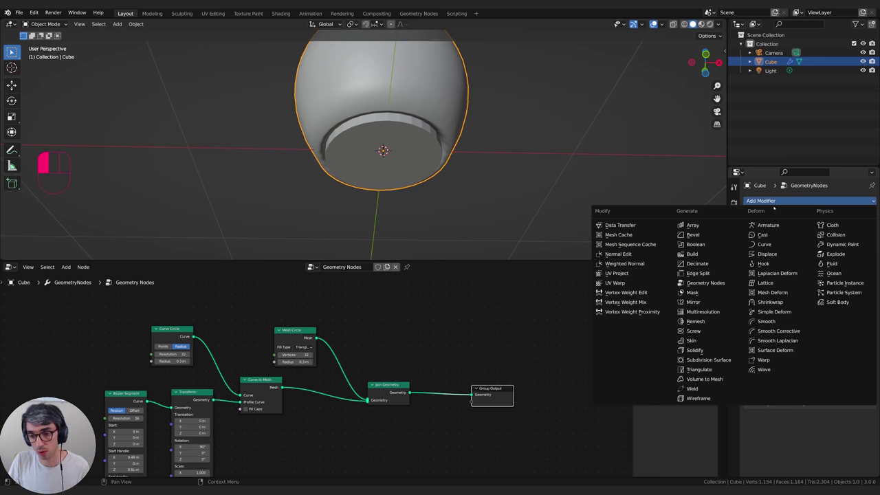
{"action": "left_click", "coordinate": [693, 389]}
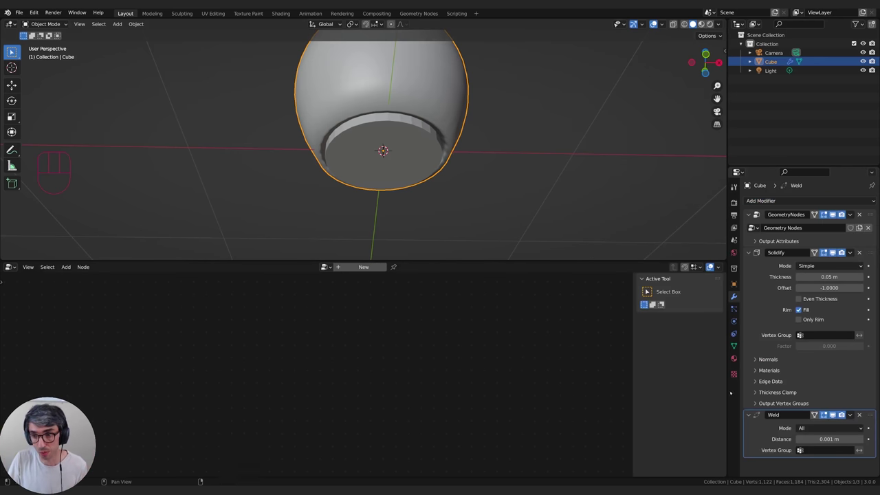
{"action": "left_click_drag", "start_coordinate": [866, 415], "coordinate": [870, 253]}
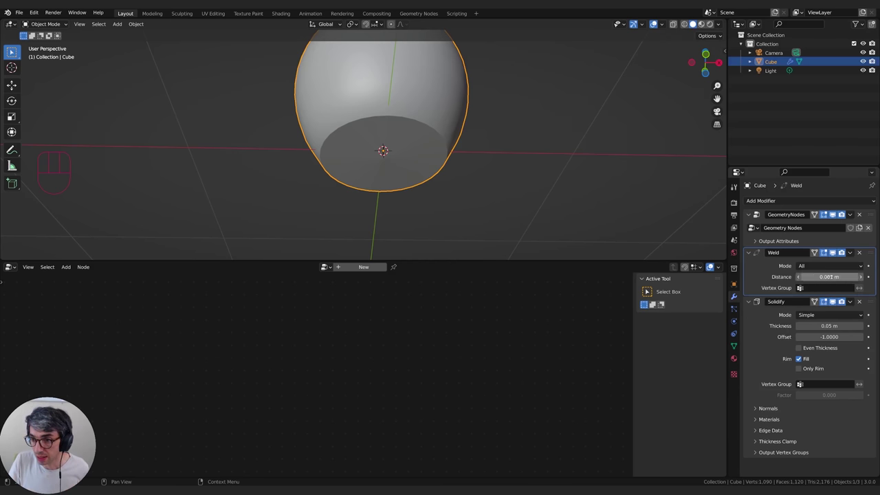
{"action": "middle_click_drag", "start_coordinate": [420, 203], "coordinate": [467, 170]}
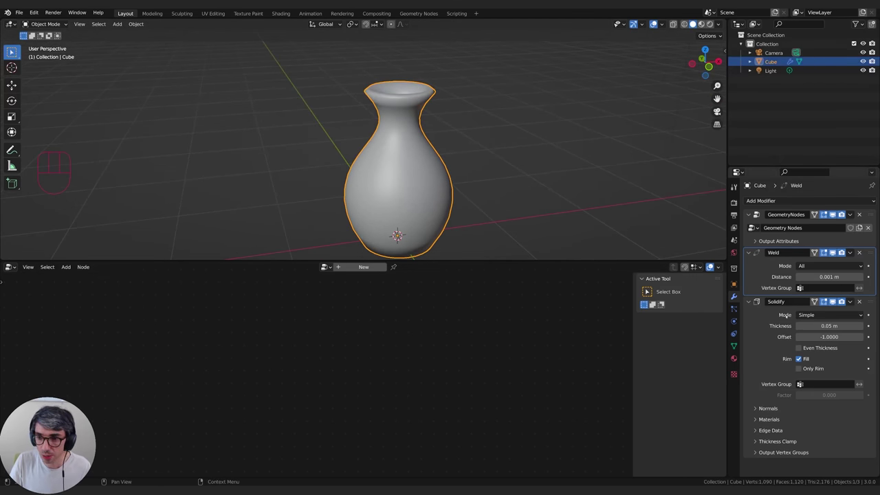
Make the GeometryNodes modifier active again and move the Group Output farther from Join Geometry
{"action": "left_click", "coordinate": [812, 221]}
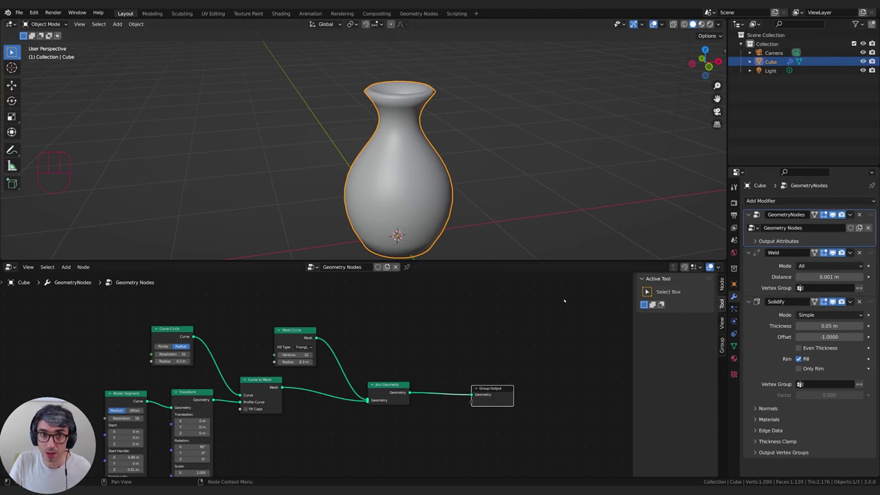
{"action": "mouse_move", "coordinate": [465, 190]}
{"action": "middle_mouse_down"}
{"action": "mouse_move", "coordinate": [470, 201]}
{"action": "mouse_move", "coordinate": [468, 185]}
{"action": "middle_mouse_up"}
{"action": "middle_click_drag", "start_coordinate": [429, 365], "coordinate": [434, 345]}
{"action": "left_click", "coordinate": [509, 385]}
{"action": "left_click_drag", "start_coordinate": [510, 386], "coordinate": [537, 374]}
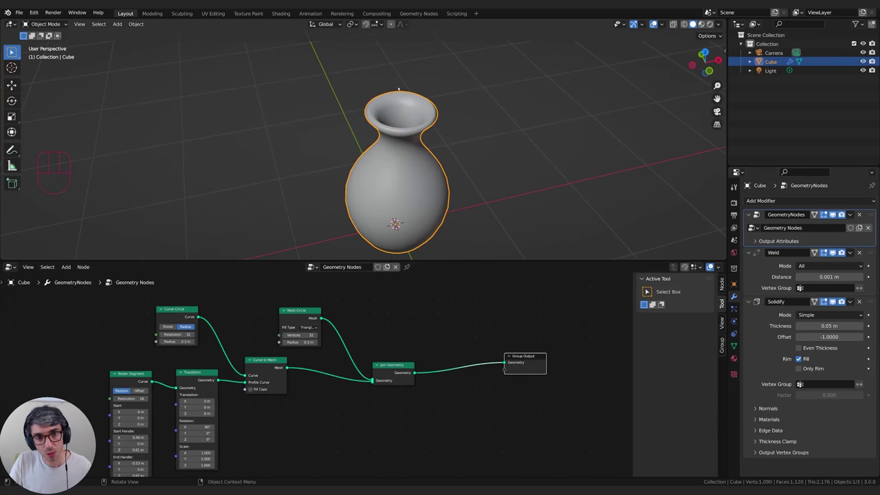
{"action": "middle_click_drag", "start_coordinate": [443, 229], "coordinate": [427, 234]}
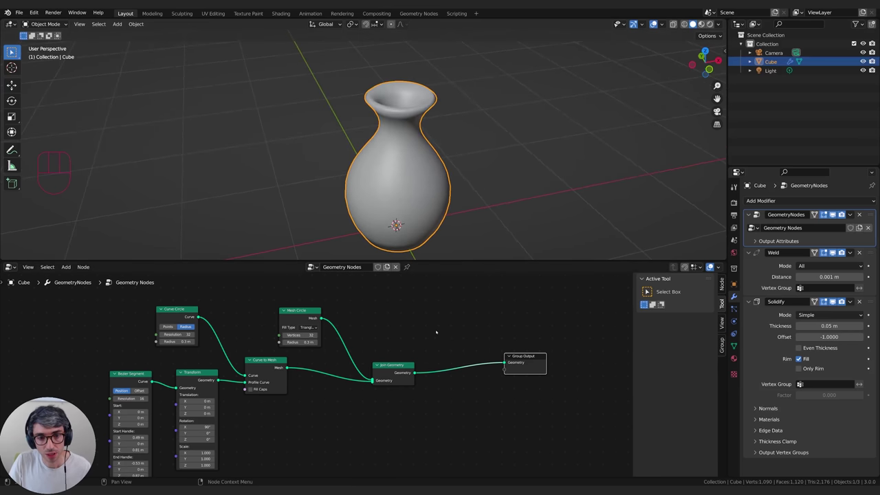
Insert a Subdivision Surface node between Join Geometry and the Group Output, with its level set to 2
{"action": "key", "text": "shift+a"}
{"action": "key", "text": "shift+a"}
{"action": "left_click", "coordinate": [432, 297]}
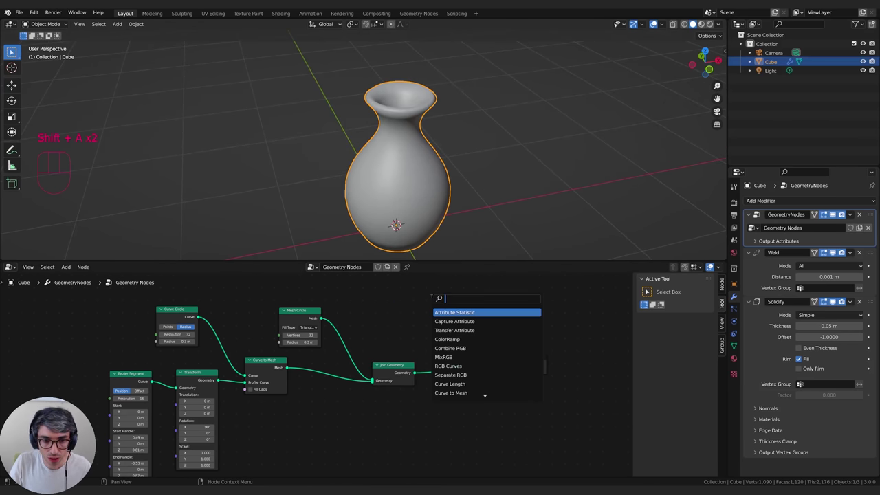
{"action": "type", "text": "subd"}
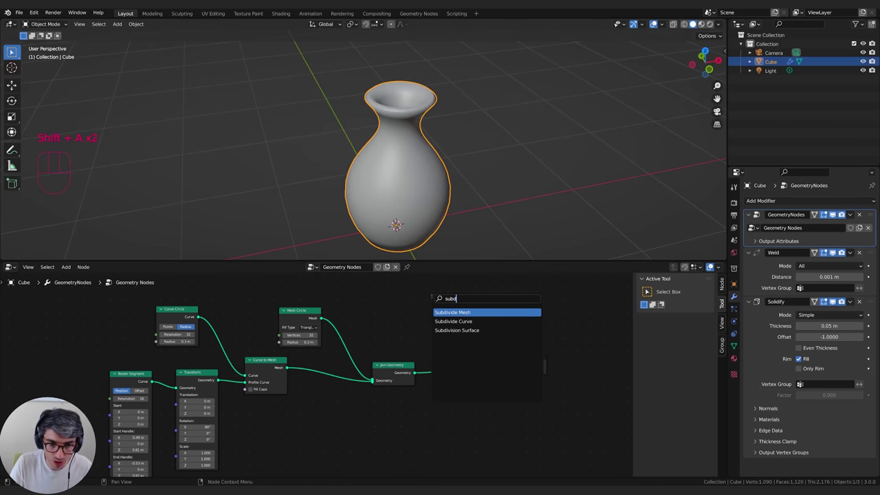
{"action": "key", "text": "Down"}
{"action": "key", "text": "Down"}
{"action": "key", "text": "Return"}
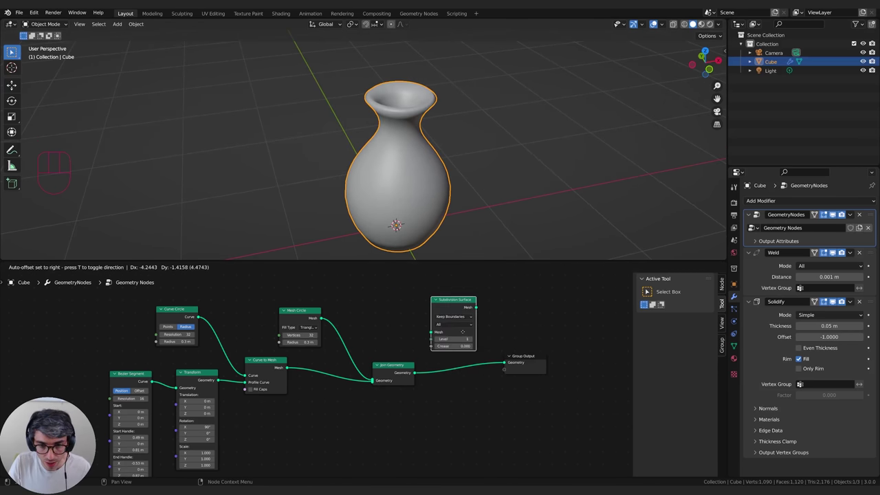
{"action": "left_click", "coordinate": [488, 370]}
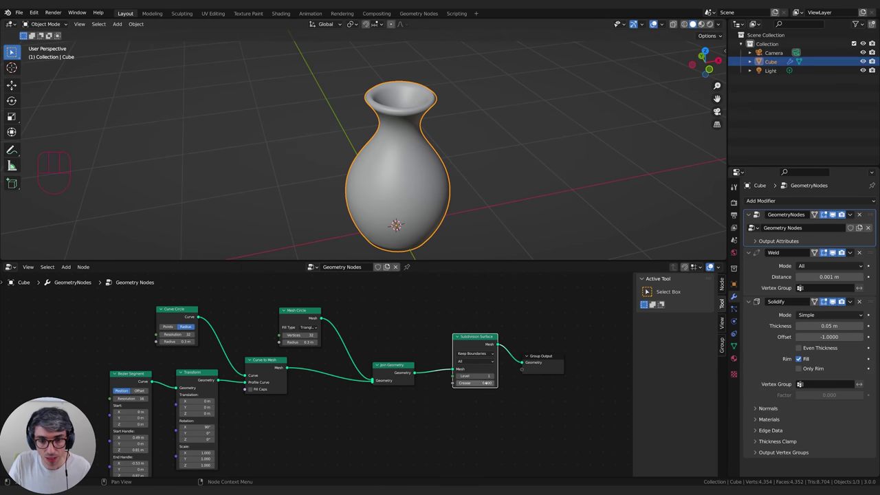
{"action": "left_click", "coordinate": [492, 376]}
{"action": "middle_click_drag", "start_coordinate": [500, 217], "coordinate": [444, 194]}
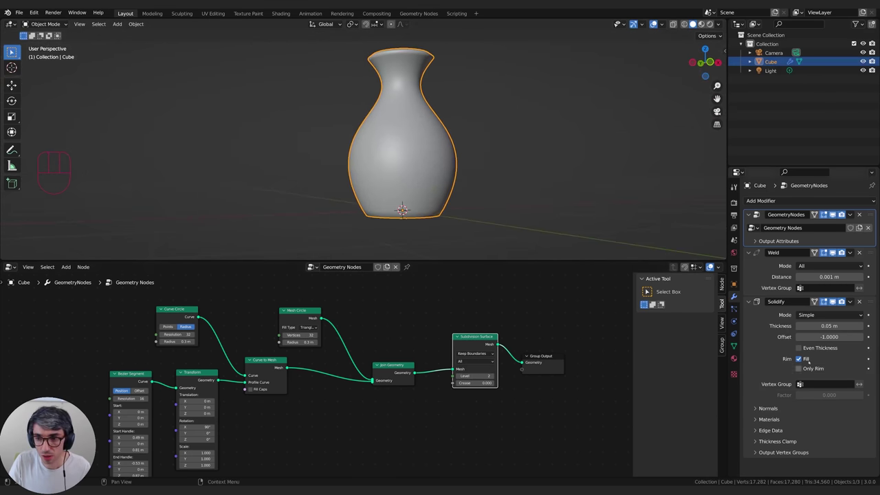
Collapse the settings of the Solidify and Weld modifiers and inspect the vase's underside
{"action": "left_click", "coordinate": [757, 302]}
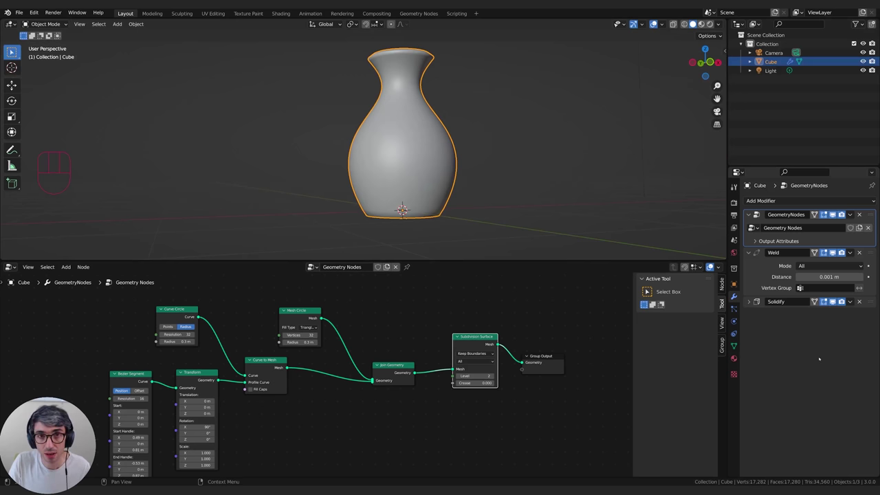
{"action": "left_click", "coordinate": [749, 253]}
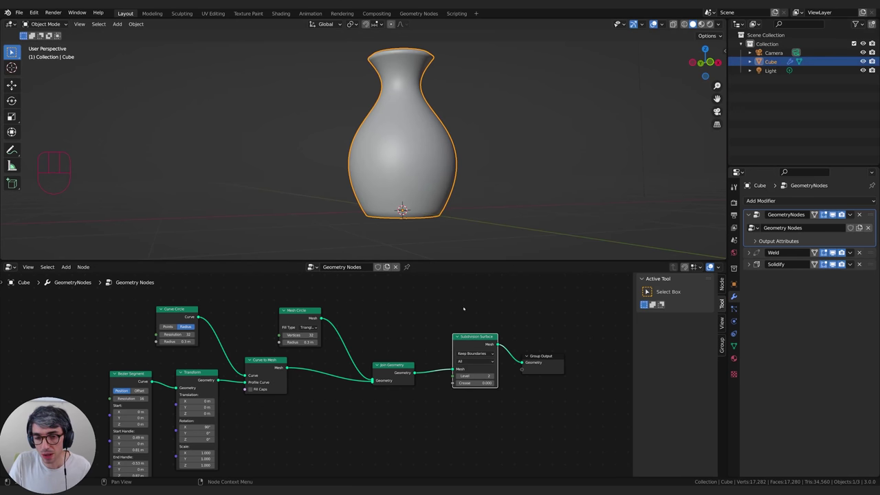
{"action": "middle_click_drag", "start_coordinate": [464, 309], "coordinate": [466, 308]}
{"action": "middle_click_drag", "start_coordinate": [337, 246], "coordinate": [363, 203]}
{"action": "middle_click_drag", "start_coordinate": [391, 177], "coordinate": [430, 184]}
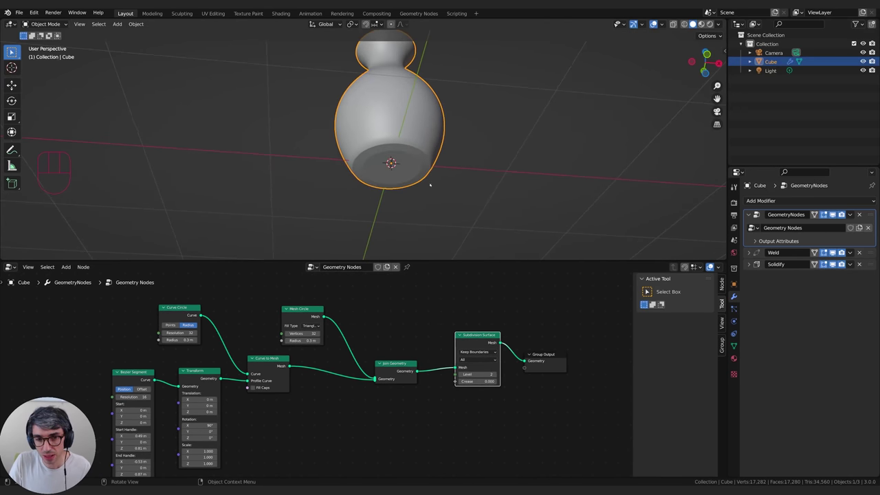
{"action": "middle_click_drag", "start_coordinate": [377, 171], "coordinate": [293, 189]}
{"action": "middle_click_drag", "start_coordinate": [361, 122], "coordinate": [416, 136]}
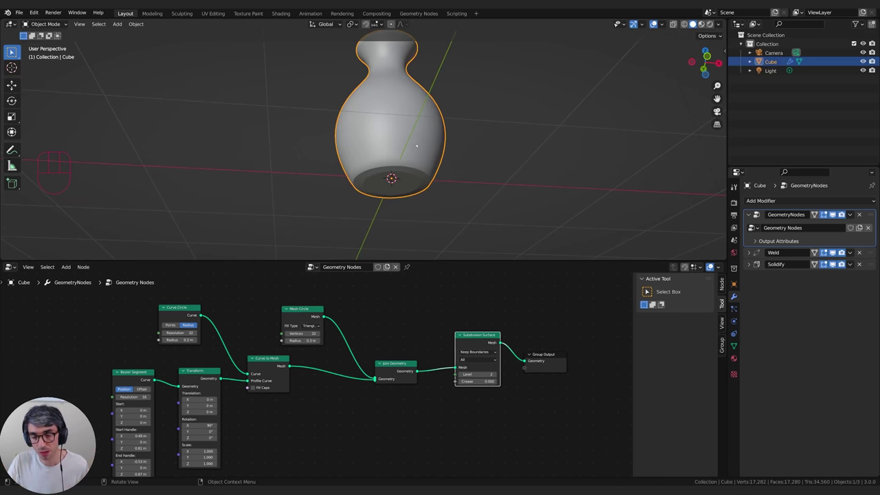
{"action": "middle_click_drag", "start_coordinate": [425, 189], "coordinate": [298, 151]}
Insert a Set Shade Smooth node between the Subdivision Surface node and the Group Output, leaving more room before the Group Output
{"action": "left_click_drag", "start_coordinate": [539, 359], "coordinate": [581, 353]}
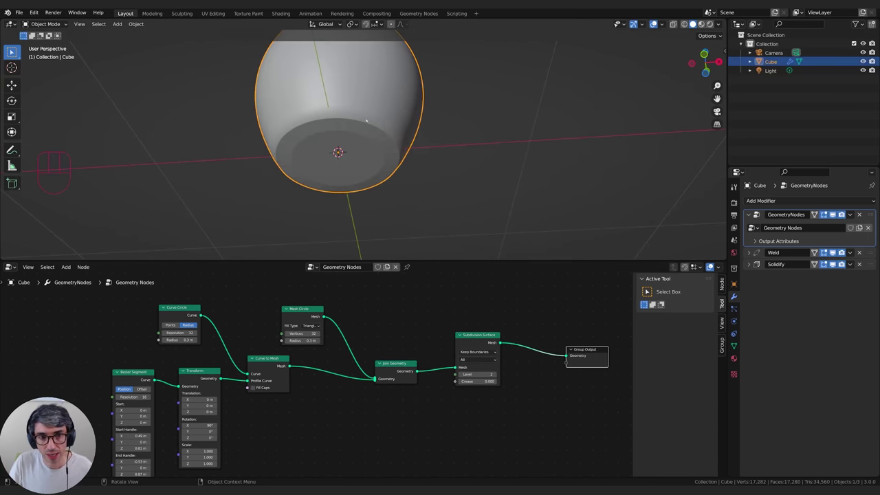
{"action": "middle_click_drag", "start_coordinate": [422, 143], "coordinate": [385, 138]}
{"action": "left_click", "coordinate": [498, 320]}
{"action": "key", "text": "shift+a"}
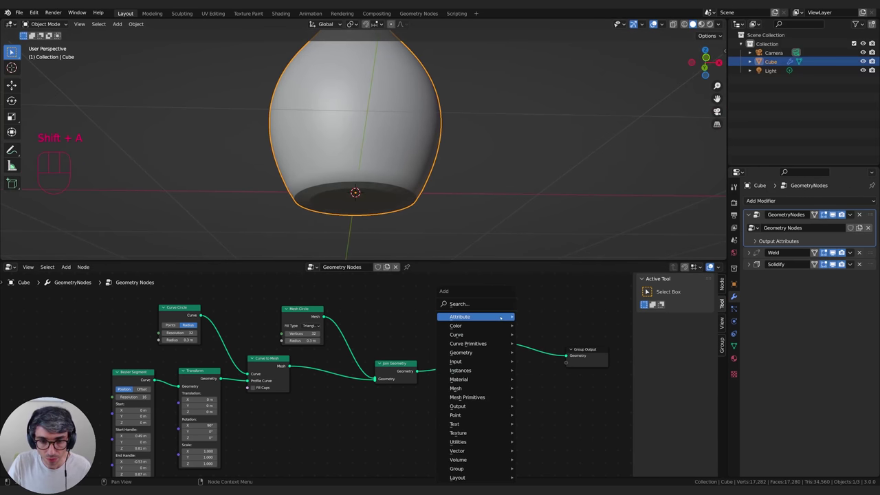
{"action": "left_click", "coordinate": [494, 305]}
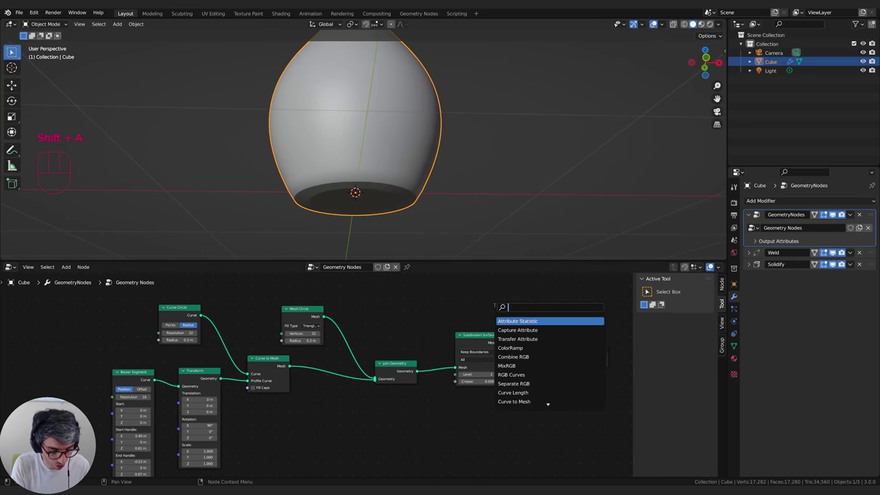
{"action": "type", "text": "set smoo"}
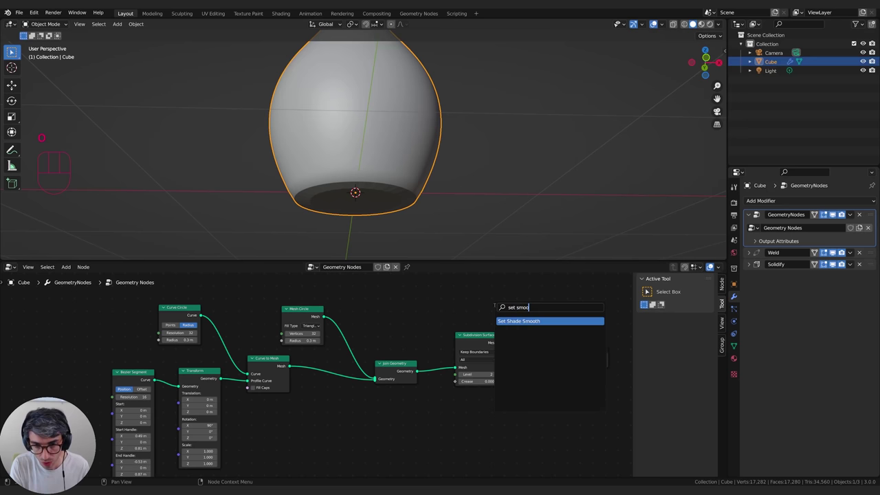
{"action": "key", "text": "Return"}
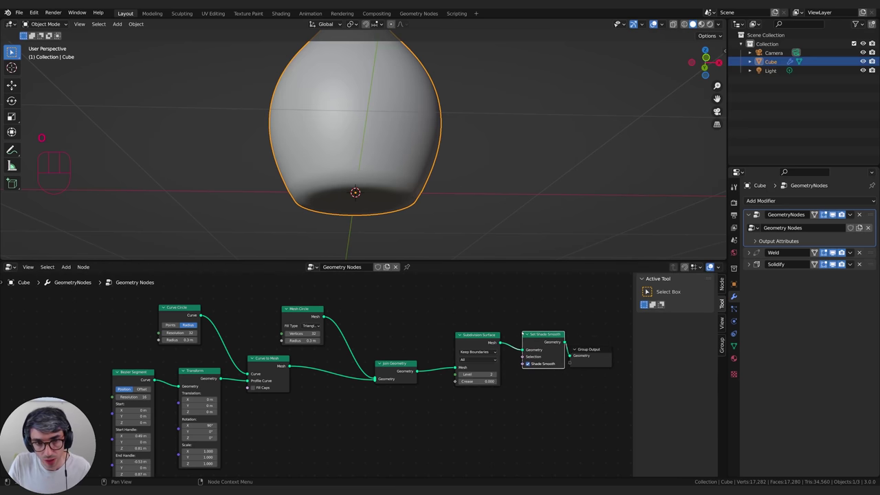
{"action": "left_click", "coordinate": [522, 331]}
{"action": "middle_click_drag", "start_coordinate": [522, 330], "coordinate": [481, 331]}
{"action": "middle_click_drag", "start_coordinate": [413, 147], "coordinate": [450, 168]}
{"action": "scroll", "coordinate": [454, 180], "scroll_direction": "down", "scroll_amount": 3}
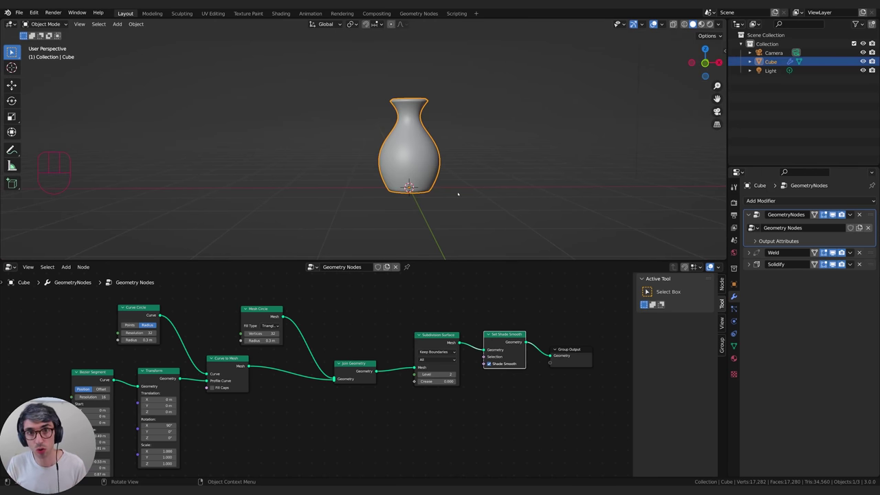
Move the Curve Circle node slightly farther from the Curve to Mesh node
{"action": "middle_click_drag", "start_coordinate": [200, 320], "coordinate": [359, 337]}
{"action": "middle_click_drag", "start_coordinate": [230, 420], "coordinate": [325, 395]}
{"action": "middle_click_drag", "start_coordinate": [283, 424], "coordinate": [284, 388]}
{"action": "scroll", "coordinate": [284, 388], "scroll_direction": "right", "scroll_amount": 1, "text": "ctrl"}
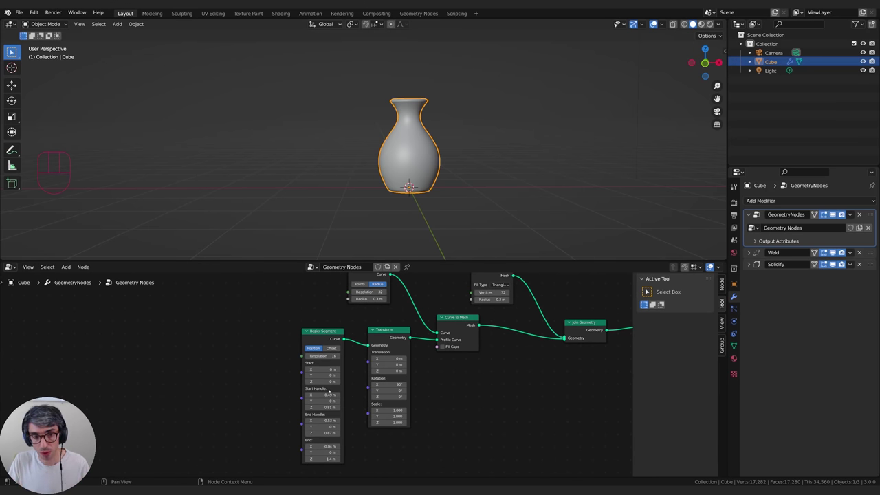
{"action": "middle_click_drag", "start_coordinate": [267, 349], "coordinate": [261, 398]}
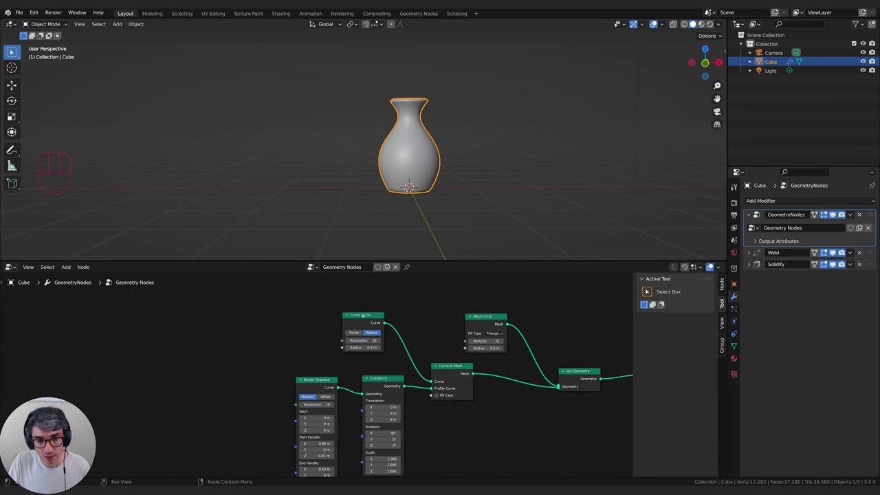
{"action": "left_click_drag", "start_coordinate": [356, 322], "coordinate": [344, 311]}
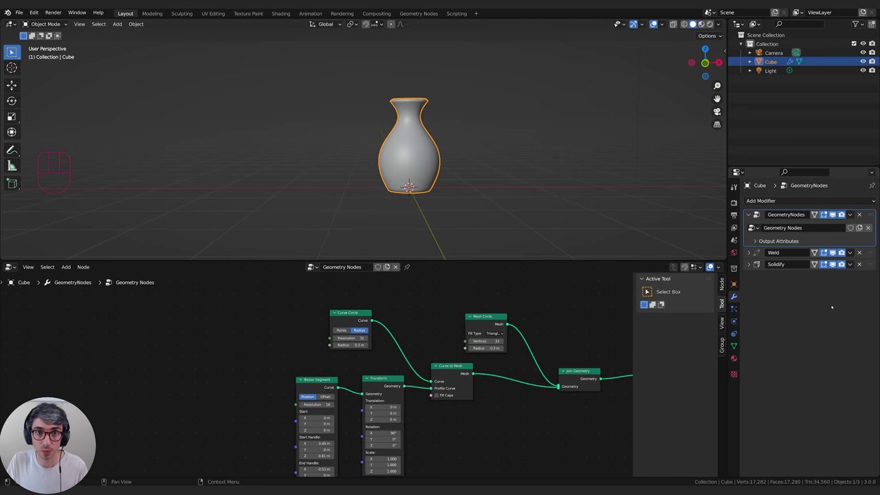
Add a Group Input node and place it ahead of the Curve Circle node
{"action": "middle_click_drag", "start_coordinate": [255, 349], "coordinate": [270, 349]}
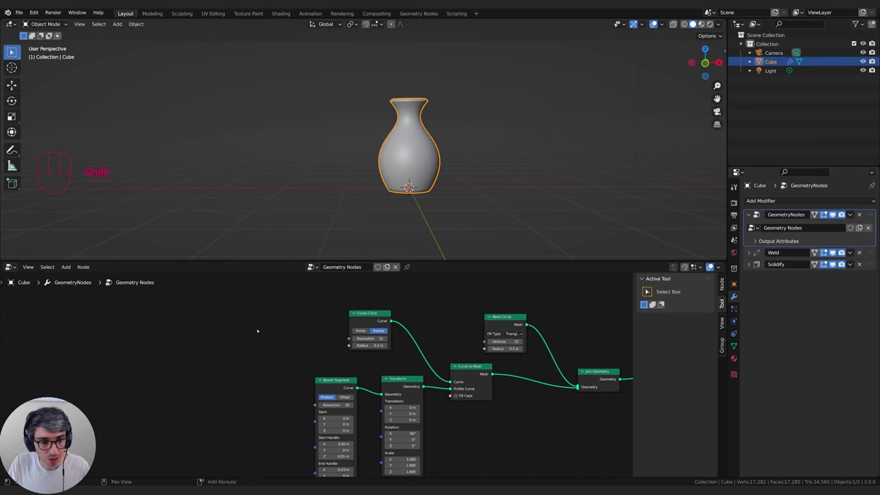
{"action": "key", "text": "shift+a"}
{"action": "left_click", "coordinate": [238, 303]}
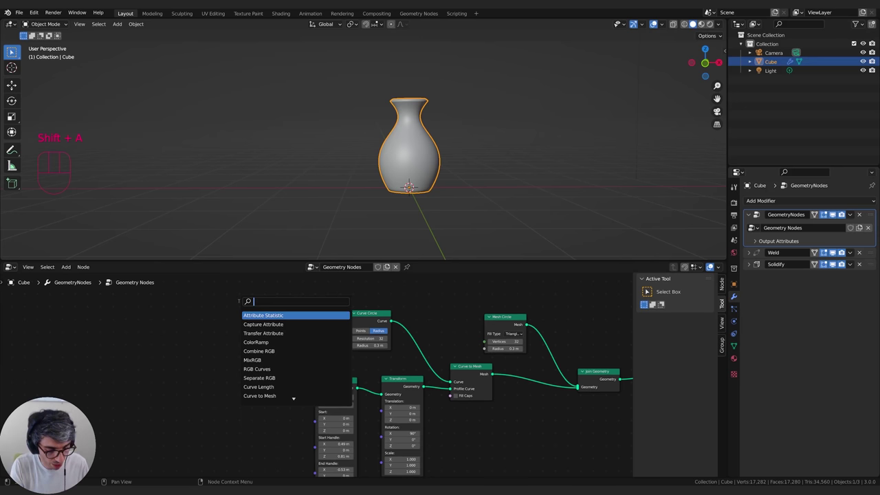
{"action": "type", "text": "in"}
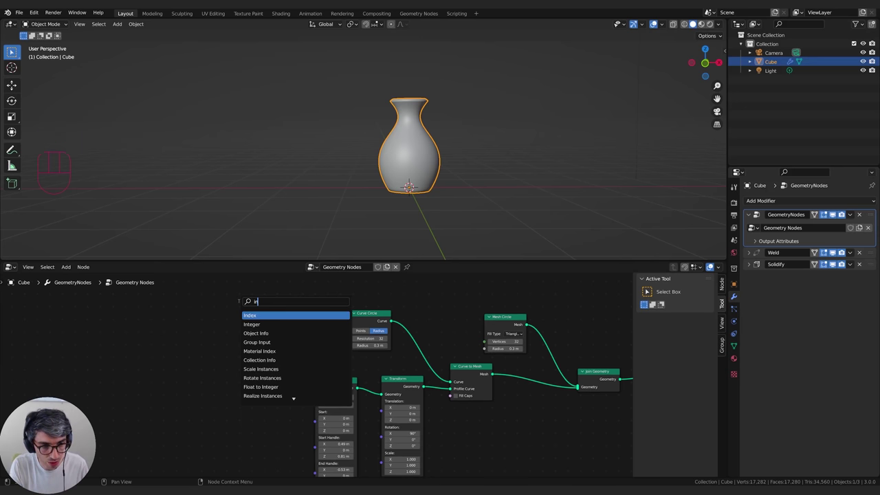
{"action": "type", "text": "put"}
{"action": "key", "text": "Return"}
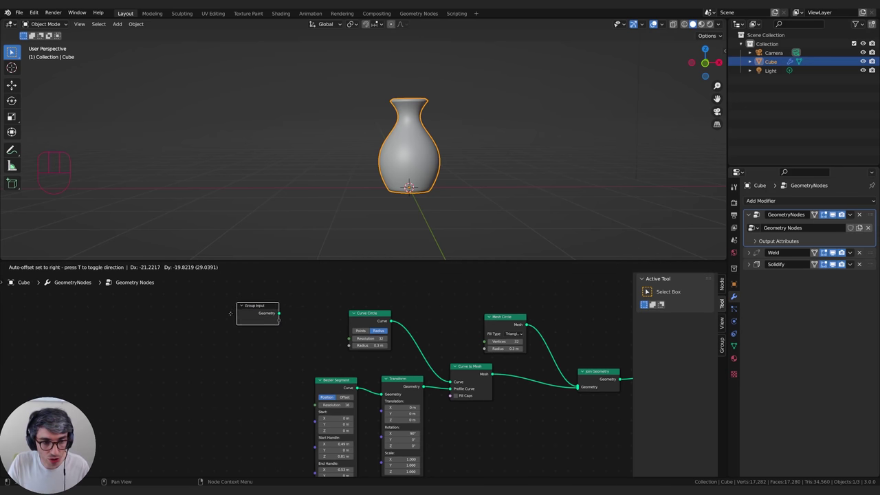
{"action": "left_click", "coordinate": [237, 326]}
Try linking the Group Input's Geometry directly to the Group Output, and restore the link from Set Shade Smooth
{"action": "middle_click_drag", "start_coordinate": [297, 324], "coordinate": [110, 348]}
{"action": "scroll", "coordinate": [104, 319], "scroll_direction": "down", "scroll_amount": 3}
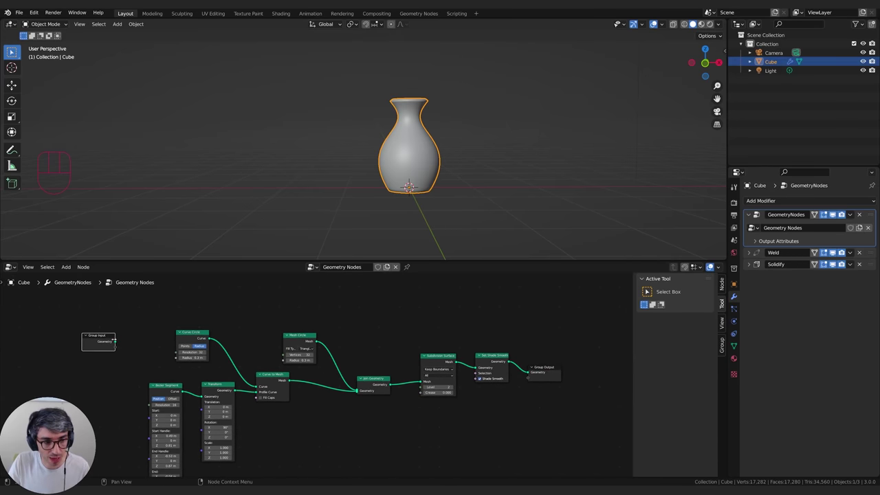
{"action": "left_click_drag", "start_coordinate": [115, 341], "coordinate": [531, 373]}
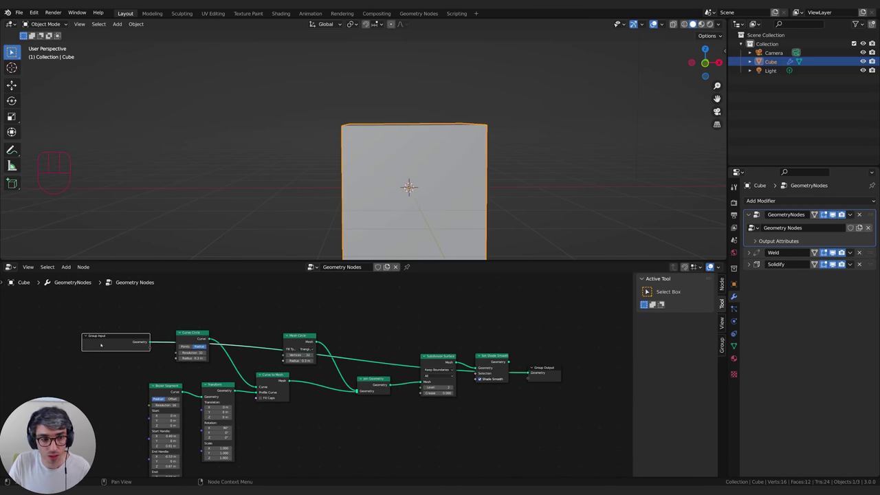
{"action": "left_click_drag", "start_coordinate": [101, 345], "coordinate": [439, 329]}
{"action": "middle_click_drag", "start_coordinate": [534, 344], "coordinate": [505, 340]}
{"action": "left_click_drag", "start_coordinate": [462, 353], "coordinate": [449, 370]}
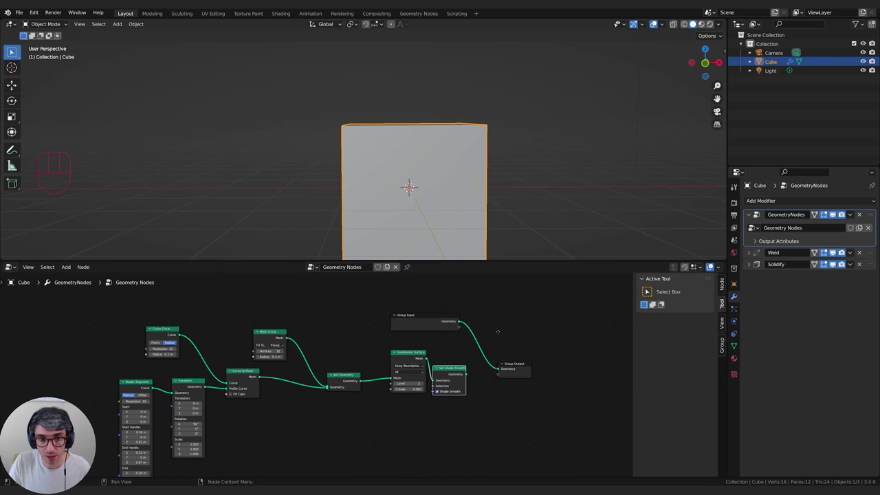
{"action": "middle_click_drag", "start_coordinate": [498, 331], "coordinate": [486, 337]}
{"action": "middle_click_drag", "start_coordinate": [481, 172], "coordinate": [447, 207]}
{"action": "middle_click_drag", "start_coordinate": [458, 213], "coordinate": [431, 196], "text": "shift"}
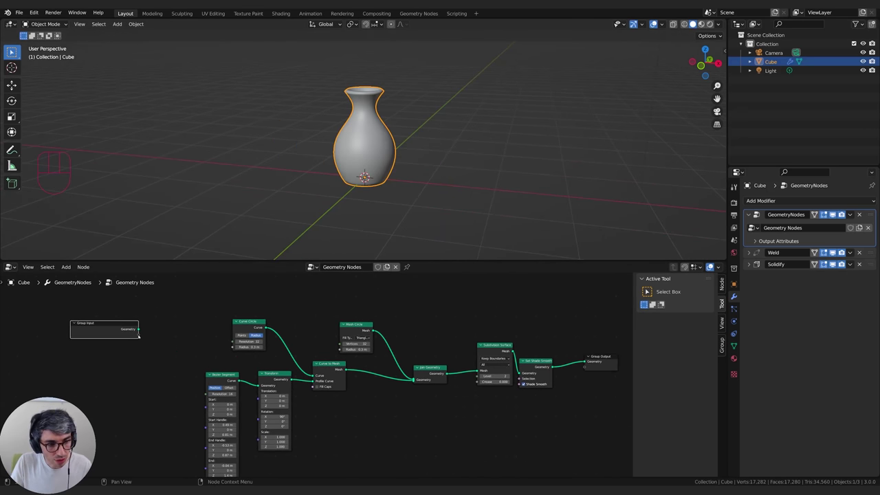
Expose the Curve Circle's Radius through the Group Input and link the same Radius to the Mesh Circle's Radius
{"action": "scroll", "coordinate": [139, 338], "scroll_direction": "up", "scroll_amount": 5}
{"action": "middle_click_drag", "start_coordinate": [72, 324], "coordinate": [248, 371]}
{"action": "scroll", "coordinate": [236, 374], "scroll_direction": "up", "scroll_amount": 5}
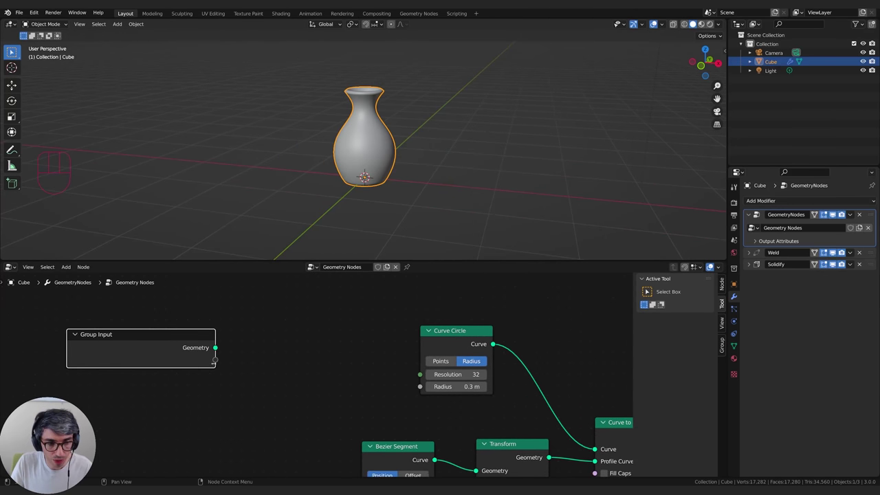
{"action": "scroll", "coordinate": [270, 374], "scroll_direction": "down", "scroll_amount": 3}
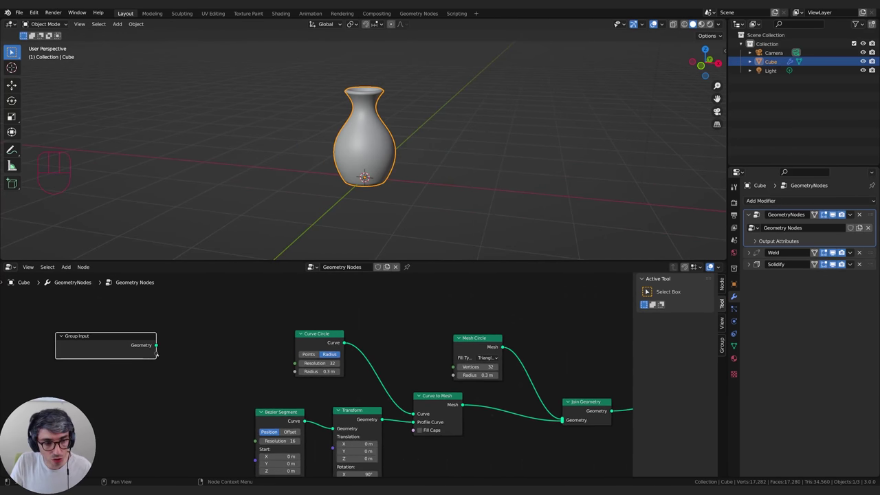
{"action": "left_click_drag", "start_coordinate": [156, 346], "coordinate": [188, 350]}
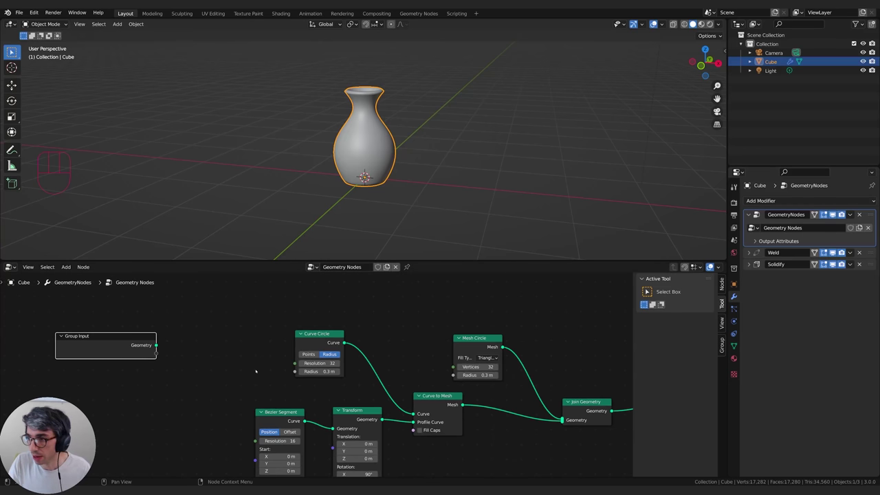
{"action": "left_click_drag", "start_coordinate": [156, 346], "coordinate": [295, 372]}
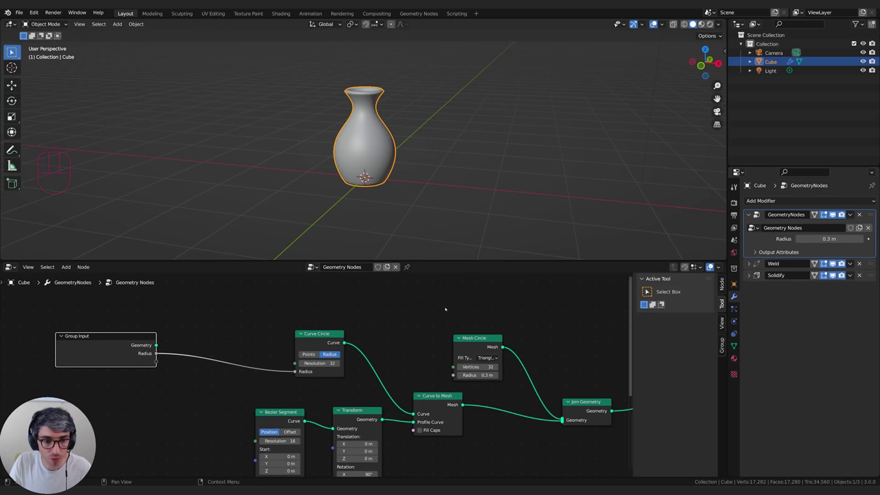
{"action": "left_click_drag", "start_coordinate": [157, 354], "coordinate": [455, 404]}
{"action": "left_click_drag", "start_coordinate": [121, 373], "coordinate": [136, 354]}
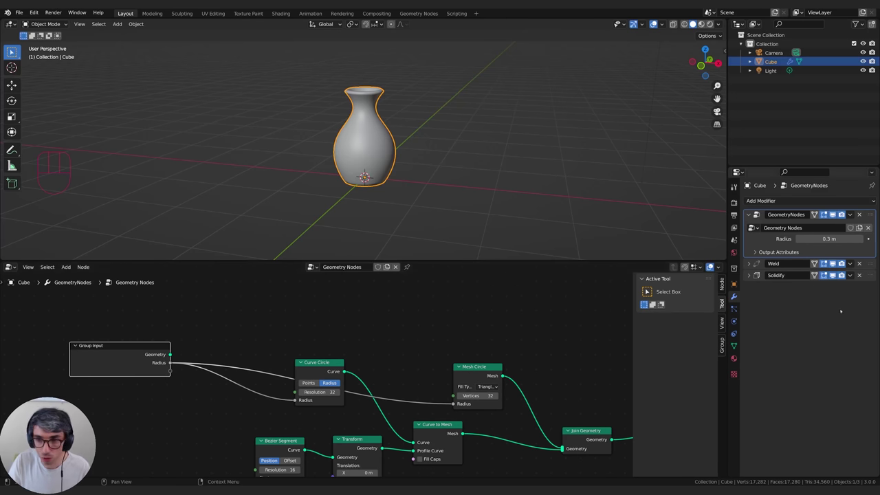
Try a larger Radius in the GeometryNodes modifier and set it back to 0.3 m
{"action": "left_click_drag", "start_coordinate": [830, 239], "coordinate": [839, 240]}
{"action": "left_click", "coordinate": [830, 239]}
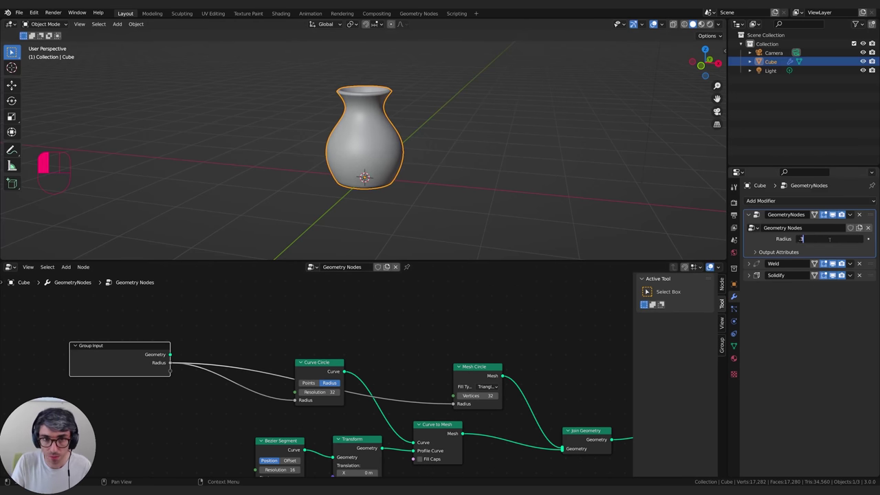
{"action": "type", "text": ".3"}
{"action": "key", "text": "Return"}
Reposition the Group Input node and display the settings of the node group's Radius input
{"action": "middle_click_drag", "start_coordinate": [212, 350], "coordinate": [240, 343]}
{"action": "middle_click_drag", "start_coordinate": [189, 418], "coordinate": [184, 398]}
{"action": "left_click_drag", "start_coordinate": [148, 333], "coordinate": [129, 338]}
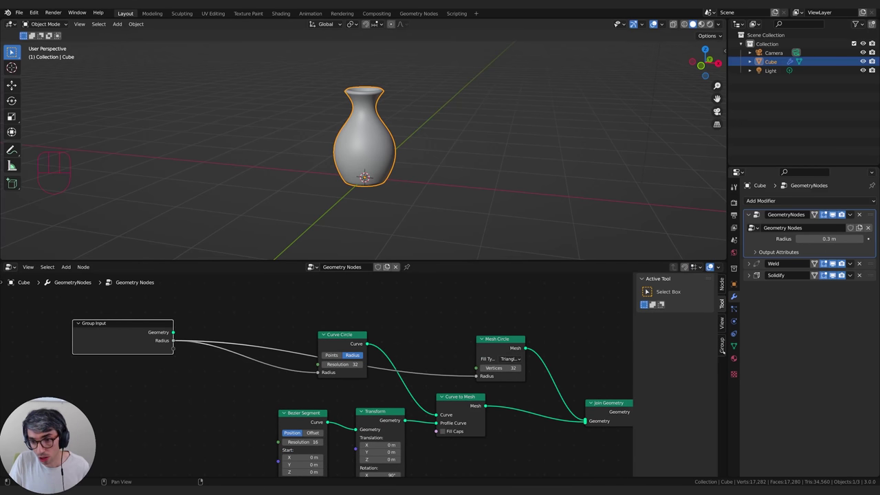
{"action": "left_click", "coordinate": [722, 346]}
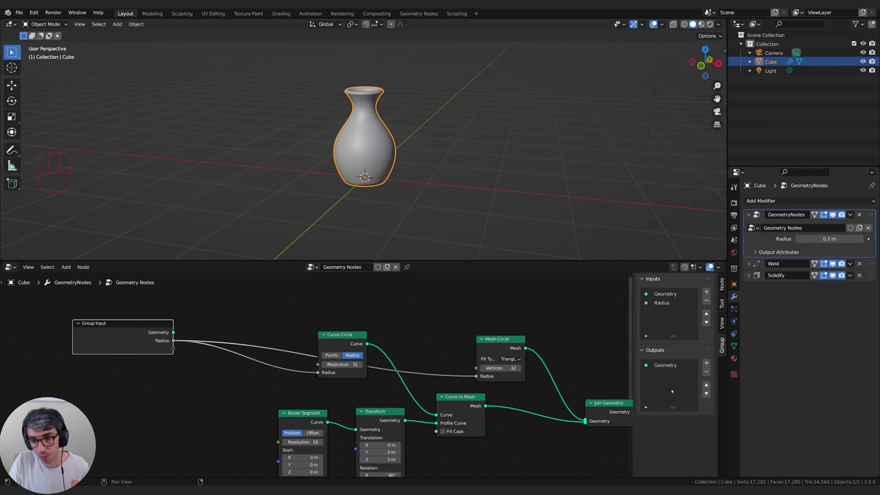
{"action": "left_click", "coordinate": [661, 303]}
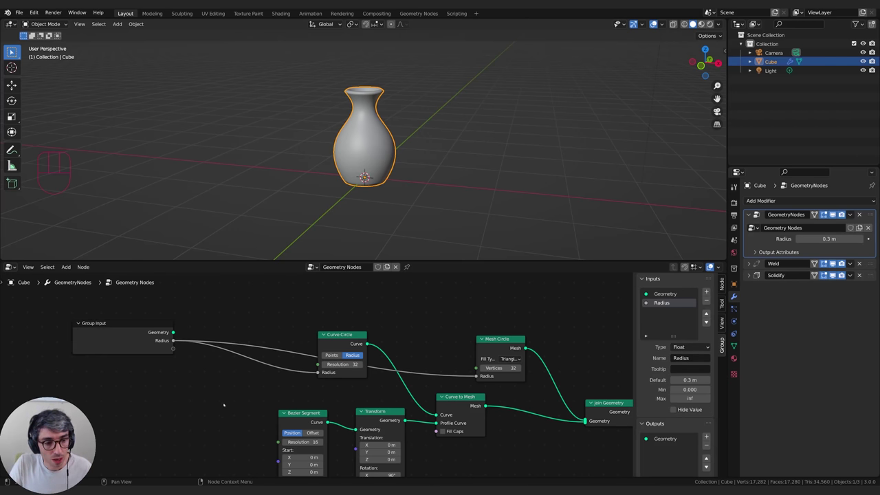
Move the Group Input node down beside the Bezier Segment node
{"action": "middle_click_drag", "start_coordinate": [128, 359], "coordinate": [156, 309]}
{"action": "left_click_drag", "start_coordinate": [172, 300], "coordinate": [147, 354]}
{"action": "middle_click_drag", "start_coordinate": [245, 463], "coordinate": [248, 406]}
{"action": "left_click_drag", "start_coordinate": [166, 295], "coordinate": [164, 334]}
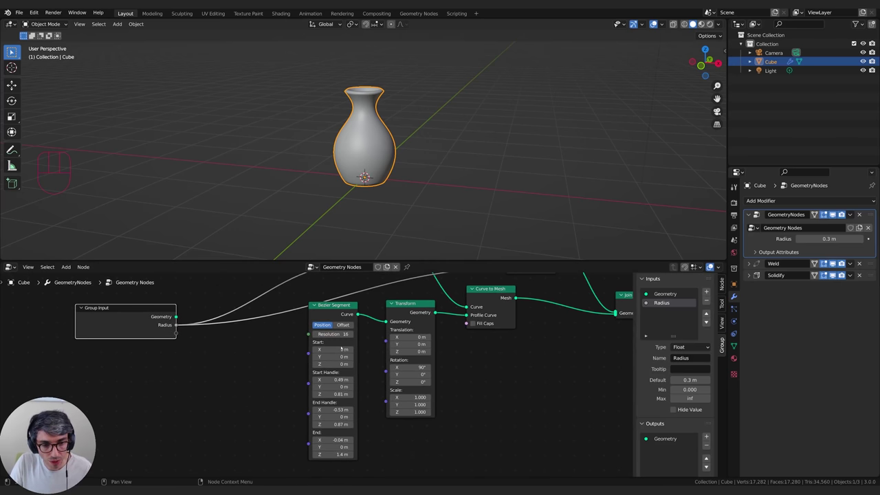
{"action": "middle_click_drag", "start_coordinate": [152, 334], "coordinate": [149, 338]}
Expose the Bezier Segment's Start Handle as a group input and try it at X 0.5 m and Y 0.58 m in the modifier
{"action": "left_click_drag", "start_coordinate": [172, 337], "coordinate": [306, 389]}
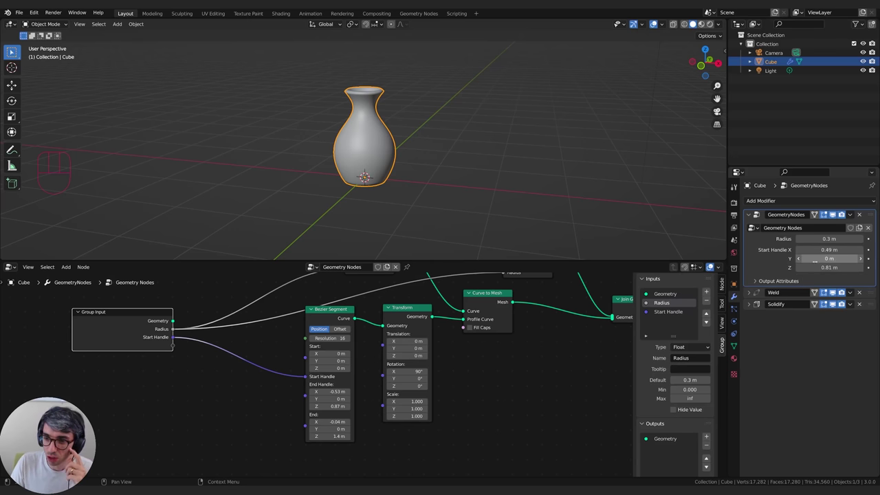
{"action": "middle_click_drag", "start_coordinate": [440, 138], "coordinate": [419, 178]}
{"action": "scroll", "coordinate": [419, 181], "scroll_direction": "up", "scroll_amount": 3}
{"action": "left_click_drag", "start_coordinate": [829, 250], "coordinate": [819, 250]}
{"action": "mouse_move", "coordinate": [487, 183]}
{"action": "middle_mouse_down"}
{"action": "mouse_move", "coordinate": [484, 121]}
{"action": "mouse_move", "coordinate": [484, 180]}
{"action": "middle_mouse_up"}
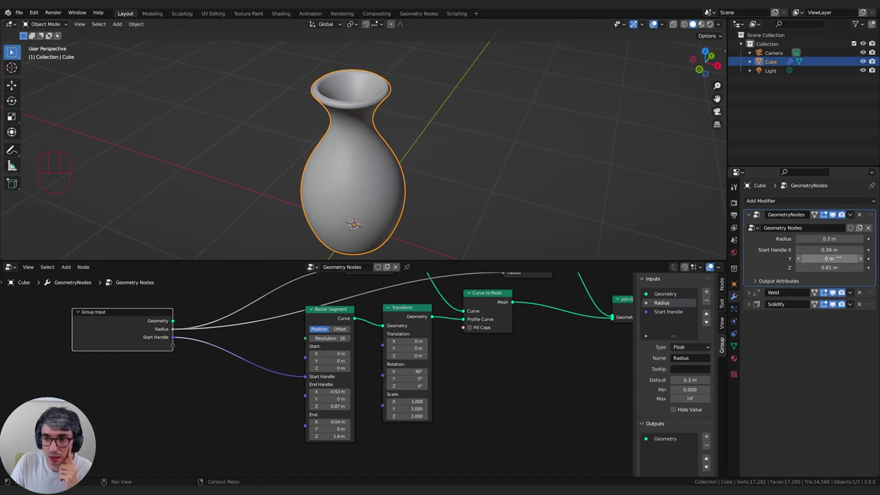
{"action": "left_click_drag", "start_coordinate": [829, 250], "coordinate": [855, 259]}
{"action": "middle_click_drag", "start_coordinate": [576, 106], "coordinate": [516, 142]}
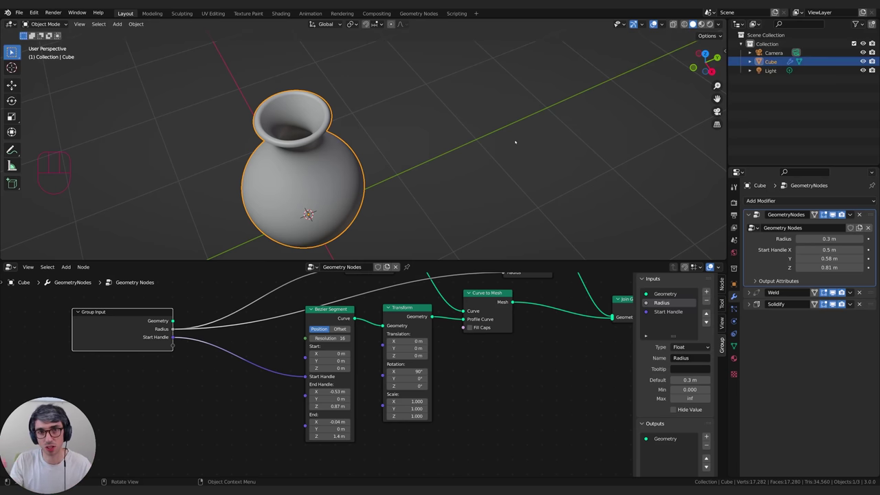
Set the Start Handle's Y value to 0 m in the modifier
{"action": "left_click", "coordinate": [824, 259]}
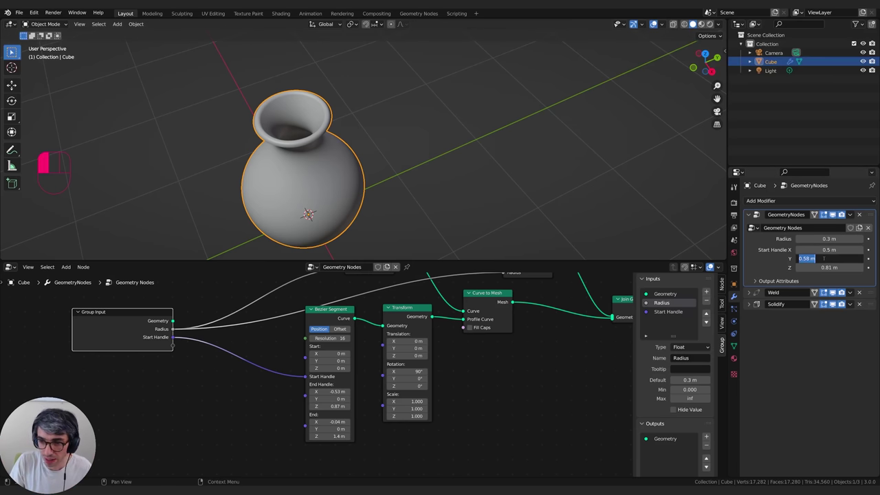
{"action": "type", "text": "0"}
{"action": "key", "text": "Return"}
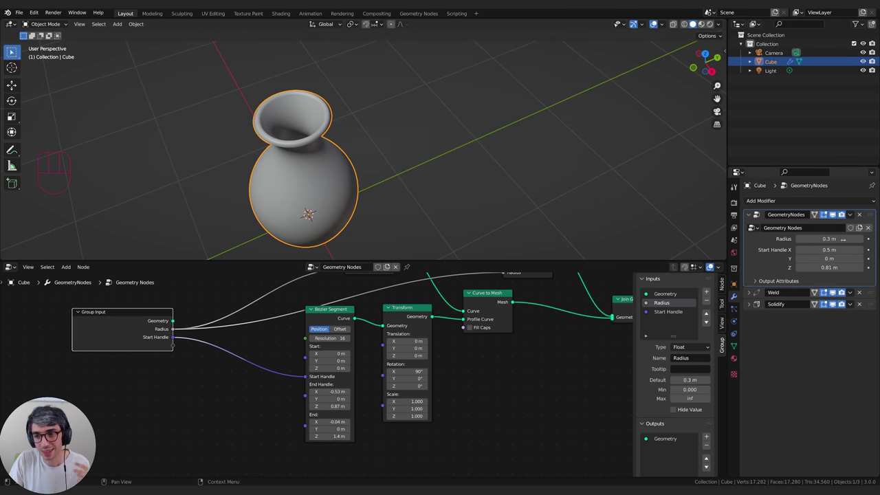
Disconnect the Start Handle from the Bezier Segment and remove it from the node group's inputs
{"action": "middle_click_drag", "start_coordinate": [287, 386], "coordinate": [319, 398]}
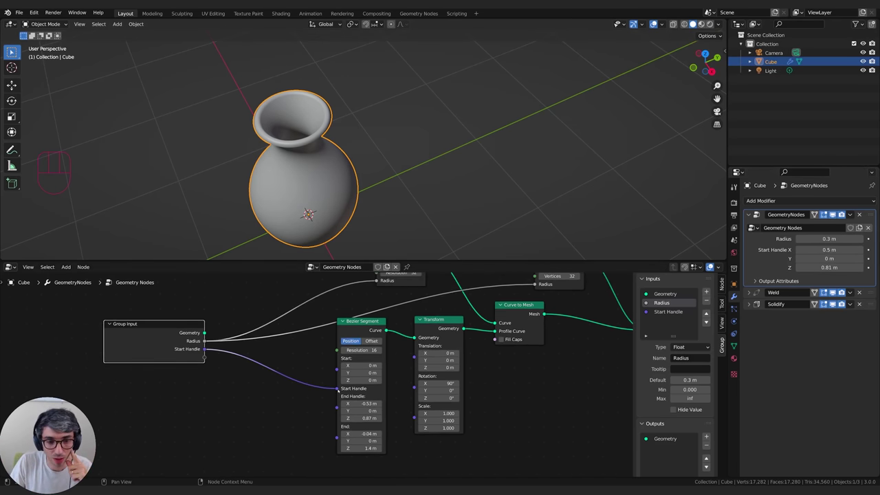
{"action": "left_click_drag", "start_coordinate": [338, 389], "coordinate": [273, 377]}
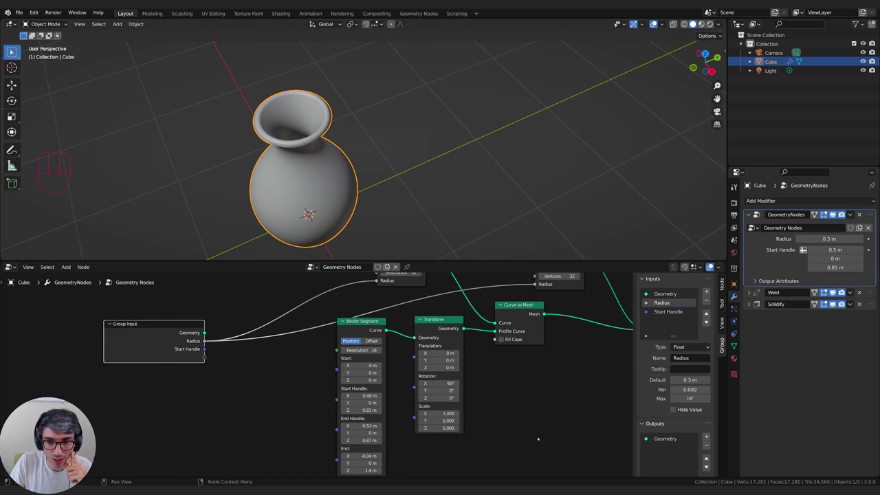
{"action": "left_click", "coordinate": [660, 313]}
{"action": "left_click", "coordinate": [707, 302]}
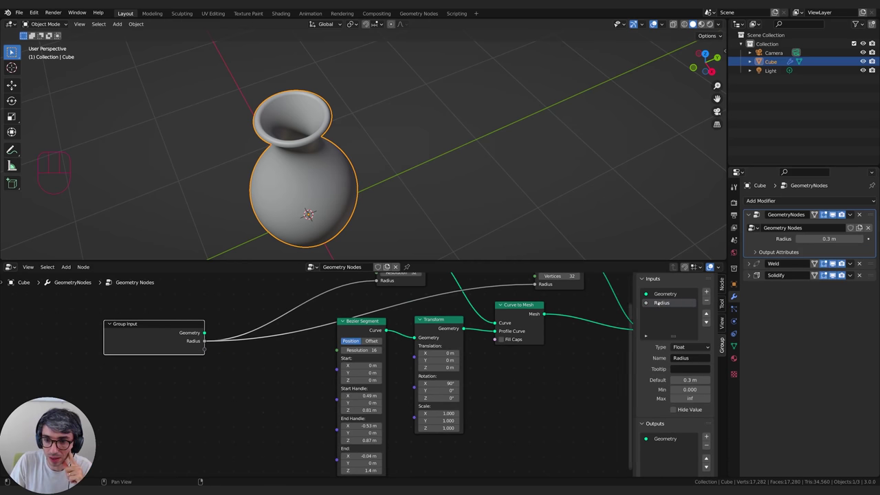
Add a Combine XYZ node in the space between the Group Input and Bezier Segment nodes
{"action": "left_click", "coordinate": [192, 420]}
{"action": "middle_click_drag", "start_coordinate": [222, 388], "coordinate": [215, 385]}
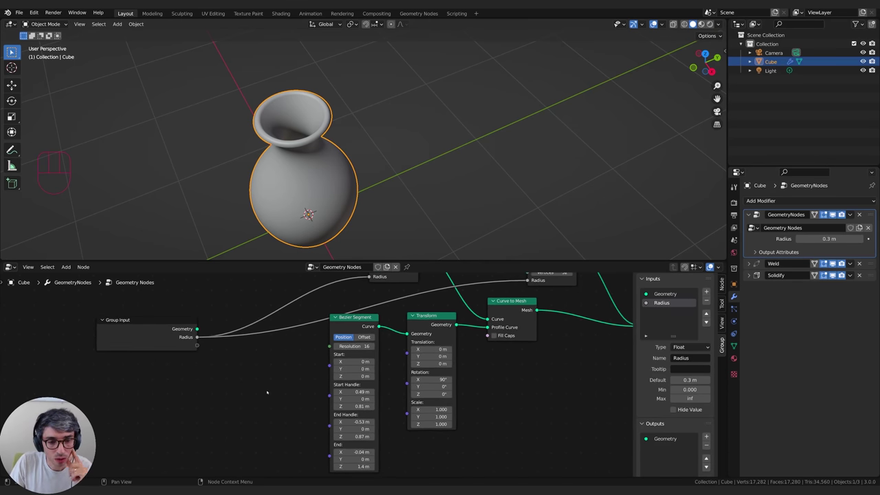
{"action": "key", "text": "shift+a"}
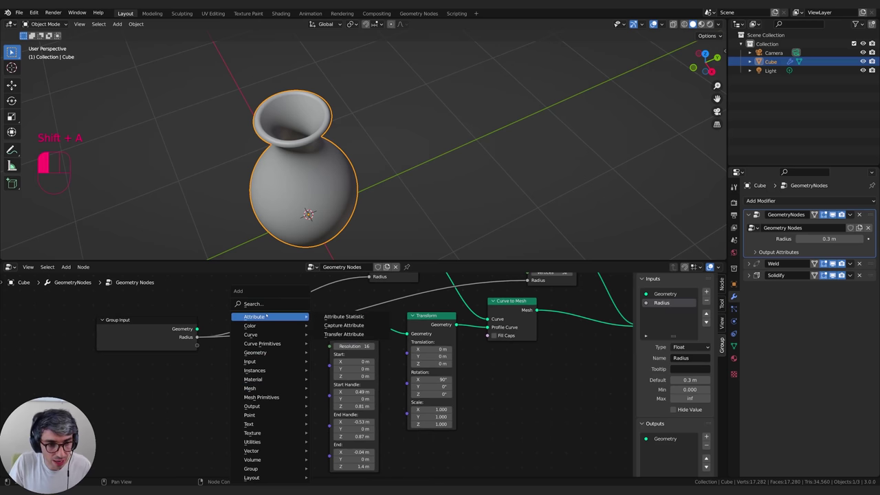
{"action": "left_click", "coordinate": [268, 305]}
{"action": "type", "text": "combine"}
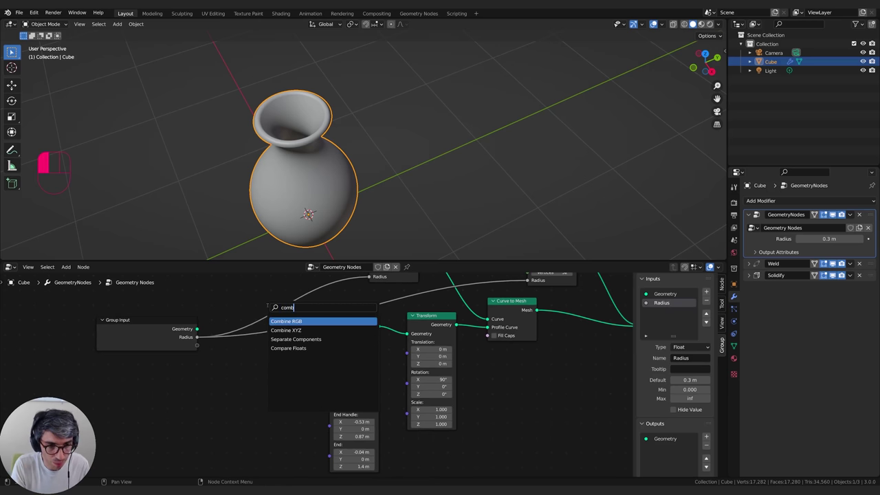
{"action": "key", "text": "Down"}
{"action": "key", "text": "Return"}
{"action": "left_click", "coordinate": [241, 363]}
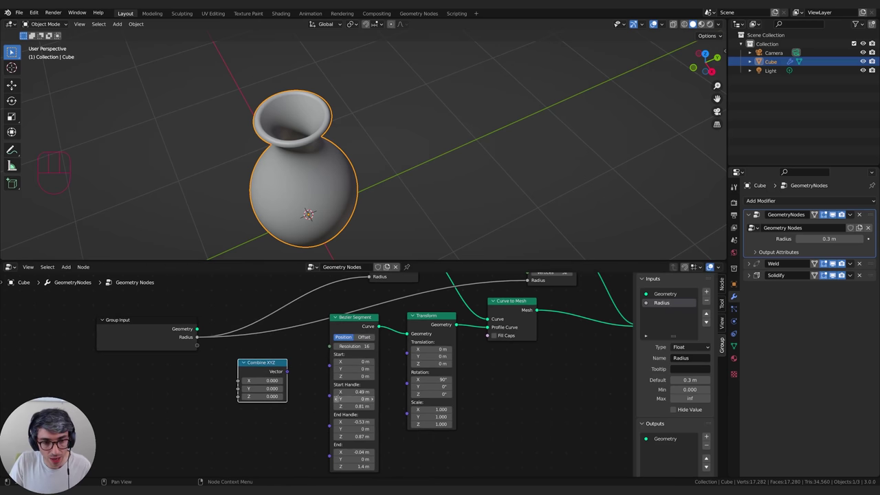
Duplicate the Combine XYZ node twice and stack the three nodes beside the Bezier Segment
{"action": "middle_click_drag", "start_coordinate": [350, 399], "coordinate": [350, 372]}
{"action": "key", "text": "shift+d"}
{"action": "left_click", "coordinate": [259, 414]}
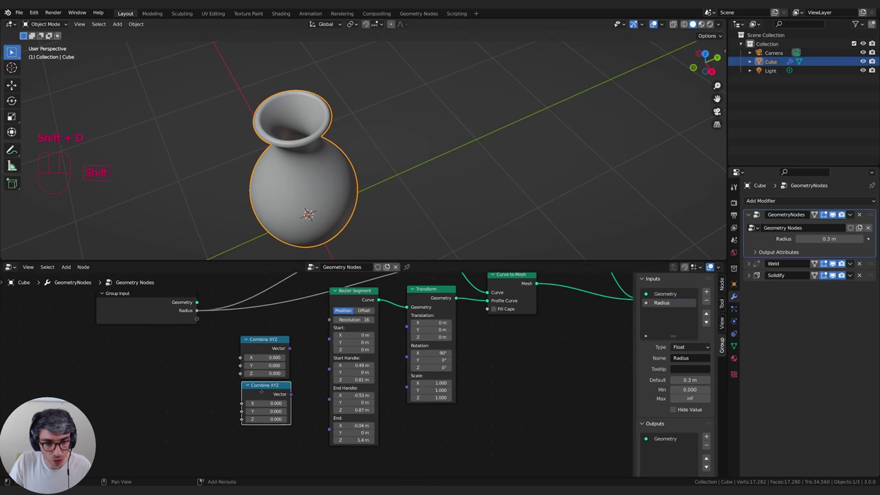
{"action": "key", "text": "shift+d"}
{"action": "left_click", "coordinate": [318, 437]}
{"action": "middle_click_drag", "start_coordinate": [318, 437], "coordinate": [312, 419]}
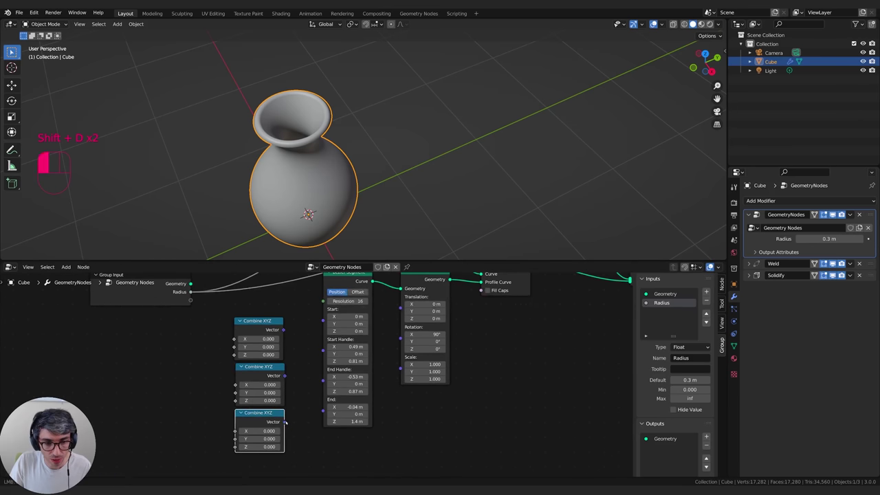
{"action": "left_click_drag", "start_coordinate": [320, 413], "coordinate": [322, 411]}
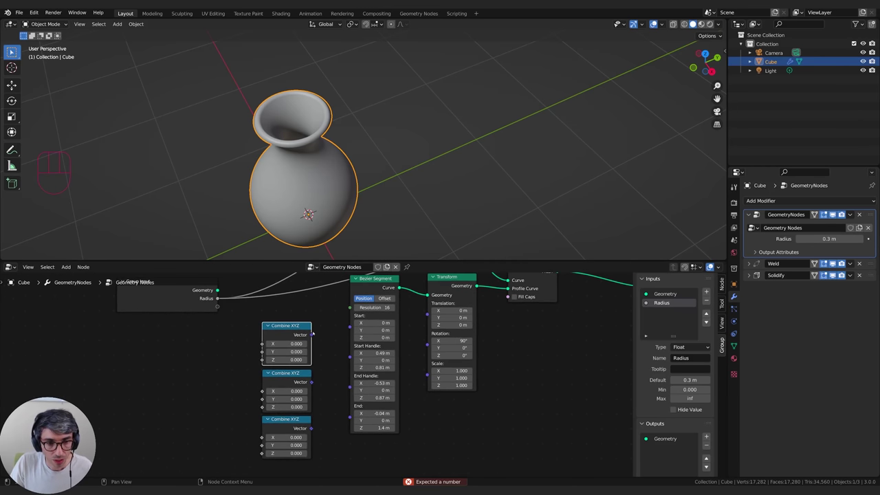
Connect the three Combine XYZ vectors to the Bezier Segment's Start Handle, End Handle and End, in order from the uppermost node
{"action": "left_click_drag", "start_coordinate": [312, 335], "coordinate": [350, 326]}
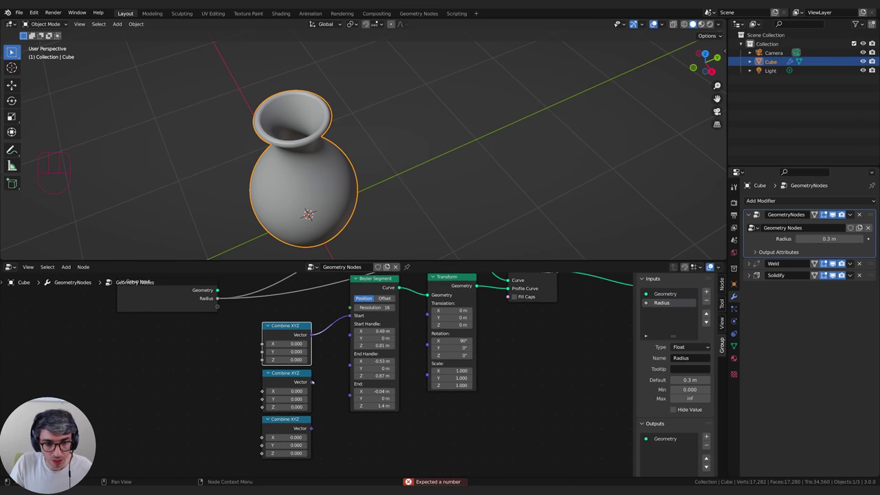
{"action": "left_click_drag", "start_coordinate": [312, 383], "coordinate": [336, 348]}
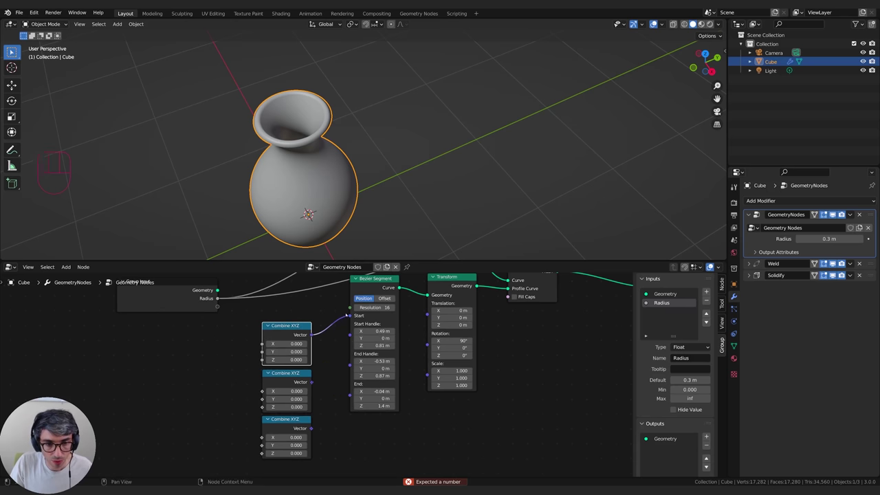
{"action": "left_click_drag", "start_coordinate": [348, 315], "coordinate": [321, 337]}
{"action": "left_click_drag", "start_coordinate": [348, 363], "coordinate": [350, 356]}
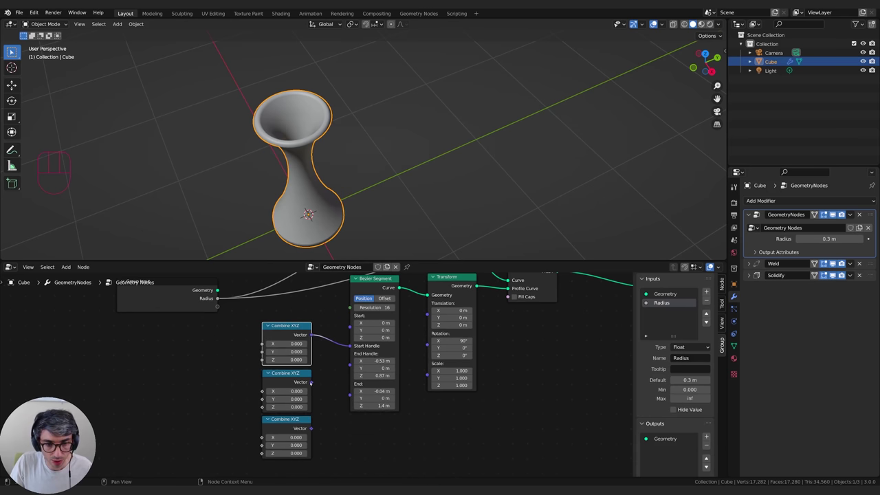
{"action": "left_click_drag", "start_coordinate": [312, 382], "coordinate": [350, 354]}
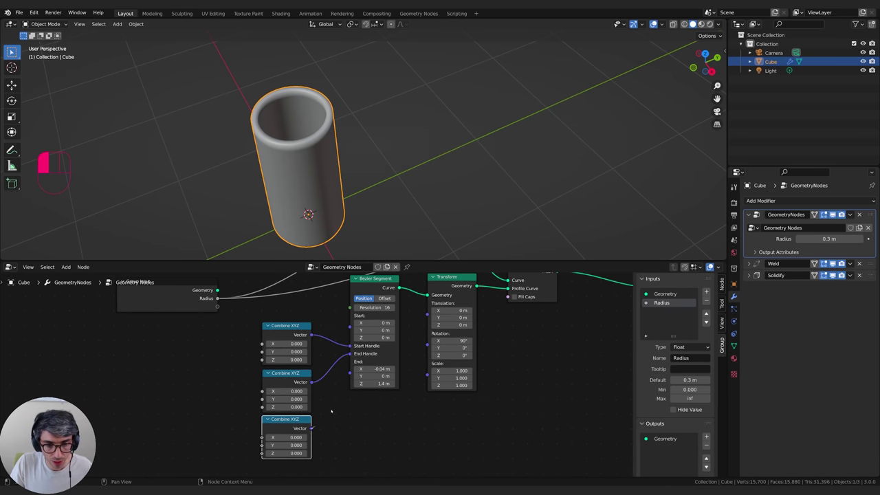
{"action": "left_click_drag", "start_coordinate": [312, 428], "coordinate": [350, 361]}
{"action": "middle_click_drag", "start_coordinate": [354, 426], "coordinate": [403, 419]}
{"action": "left_click", "coordinate": [255, 371]}
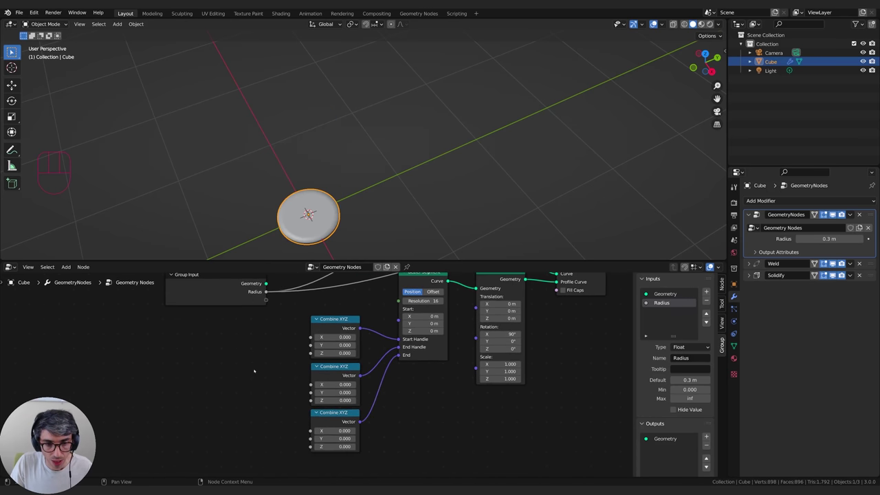
Move the Group Input node near the Combine XYZ nodes and expose each one's X and Z as group inputs
{"action": "middle_click_drag", "start_coordinate": [255, 371], "coordinate": [301, 386]}
{"action": "middle_click_drag", "start_coordinate": [256, 313], "coordinate": [251, 318]}
{"action": "left_click_drag", "start_coordinate": [252, 318], "coordinate": [227, 339]}
{"action": "middle_click_drag", "start_coordinate": [293, 370], "coordinate": [284, 352]}
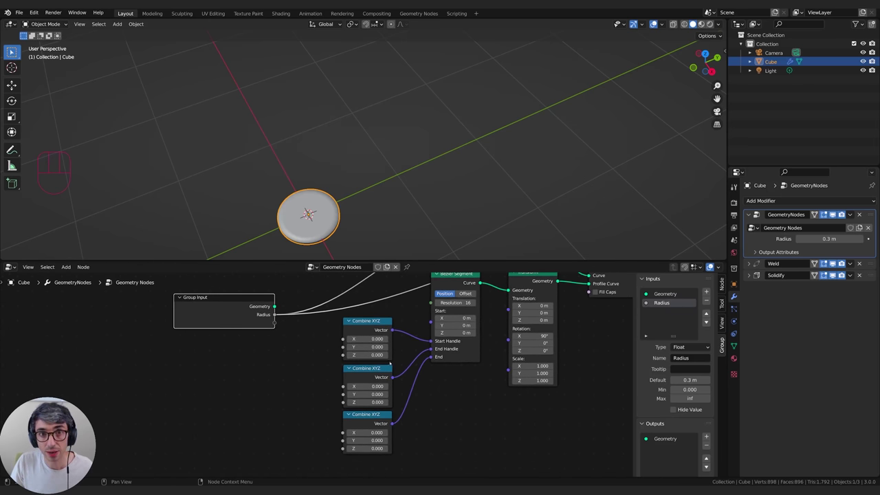
{"action": "left_click_drag", "start_coordinate": [275, 323], "coordinate": [343, 338]}
{"action": "left_click_drag", "start_coordinate": [275, 331], "coordinate": [342, 355]}
{"action": "left_click_drag", "start_coordinate": [275, 340], "coordinate": [343, 386]}
{"action": "left_click_drag", "start_coordinate": [275, 347], "coordinate": [343, 402]}
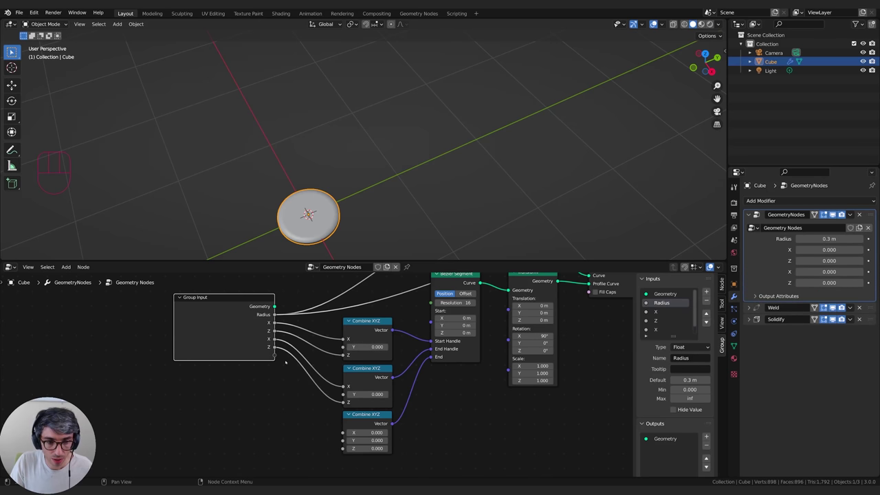
{"action": "left_click_drag", "start_coordinate": [276, 356], "coordinate": [336, 457]}
{"action": "left_click_drag", "start_coordinate": [342, 450], "coordinate": [343, 449]}
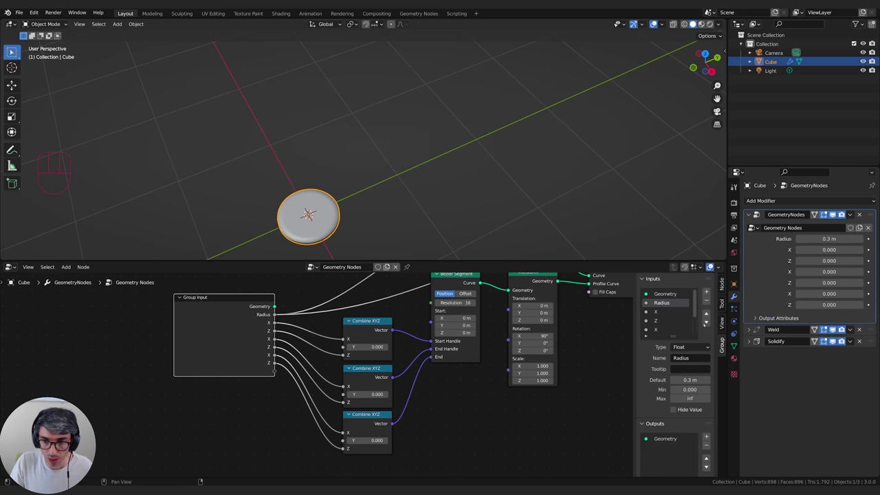
Enlarge the group inputs list and rename the first X input as StartH_X
{"action": "left_click_drag", "start_coordinate": [675, 337], "coordinate": [675, 373]}
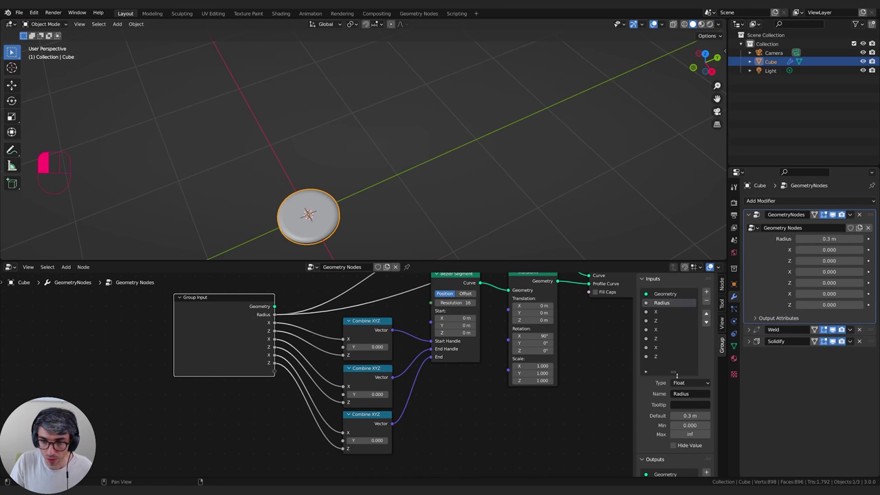
{"action": "middle_click_drag", "start_coordinate": [204, 357], "coordinate": [164, 368]}
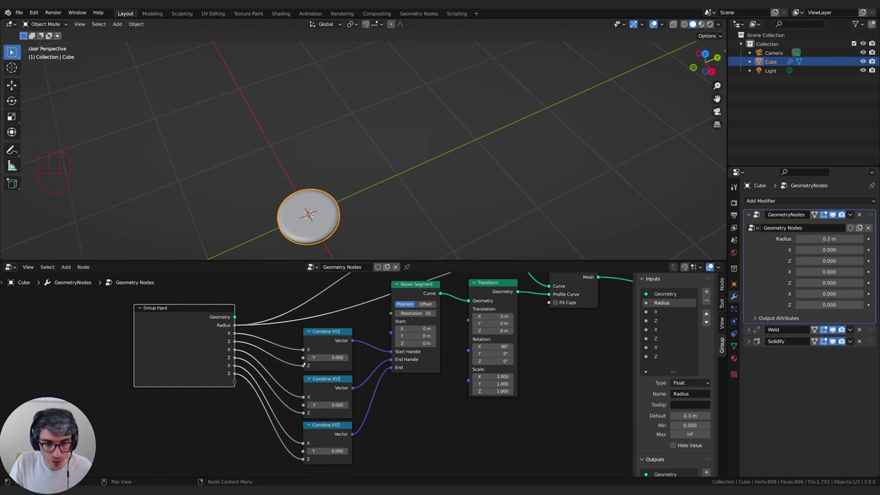
{"action": "left_click", "coordinate": [664, 312]}
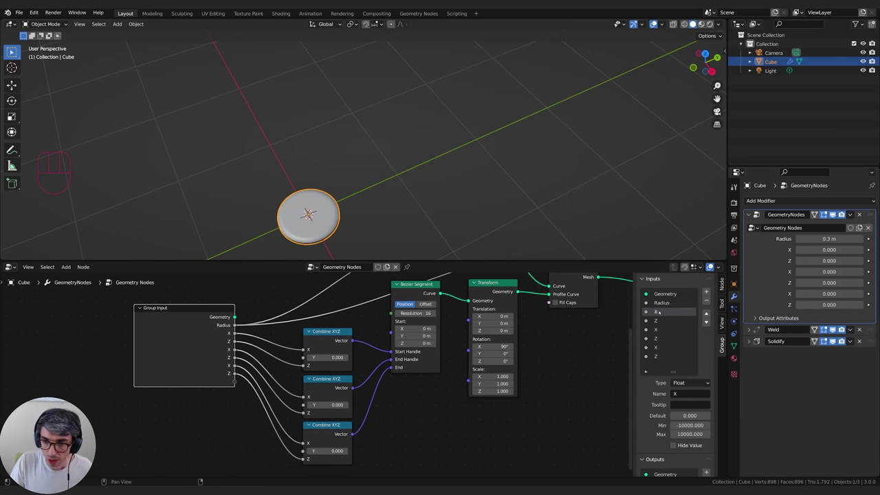
{"action": "left_click", "coordinate": [675, 393]}
{"action": "type", "text": "S"}
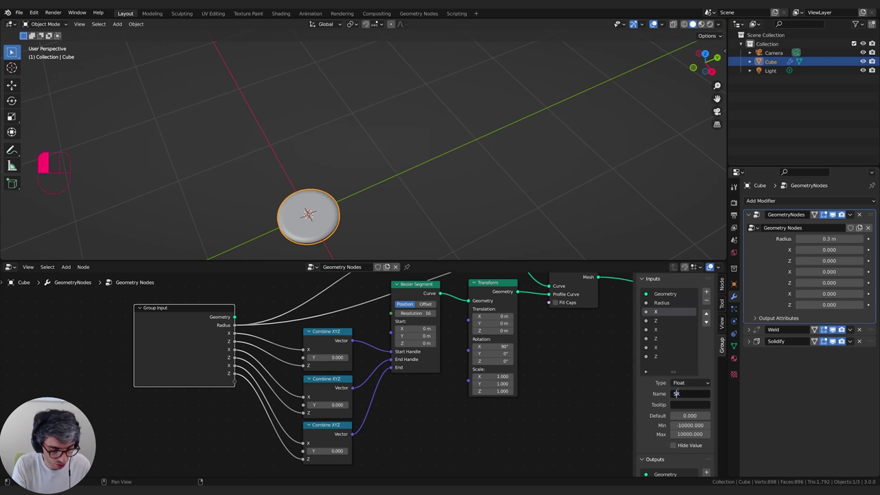
{"action": "type", "text": "tartH"}
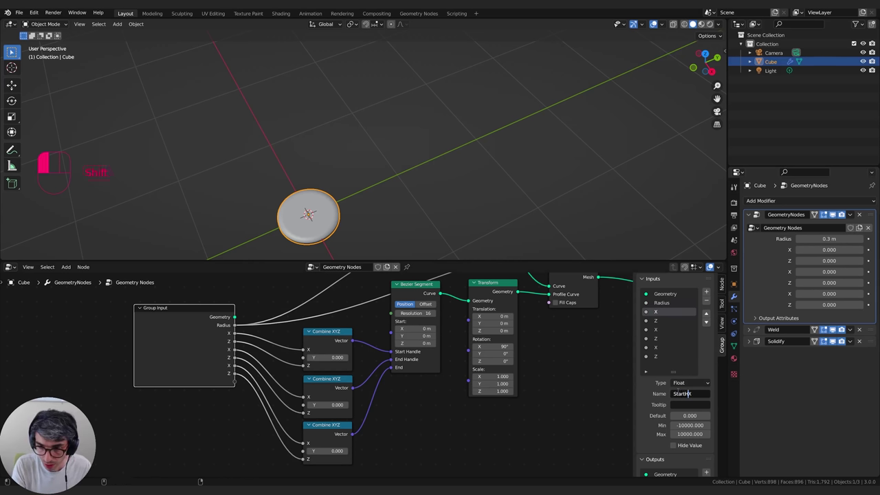
{"action": "key", "text": "Return"}
{"action": "left_click", "coordinate": [685, 393]}
{"action": "left_click", "coordinate": [685, 393]}
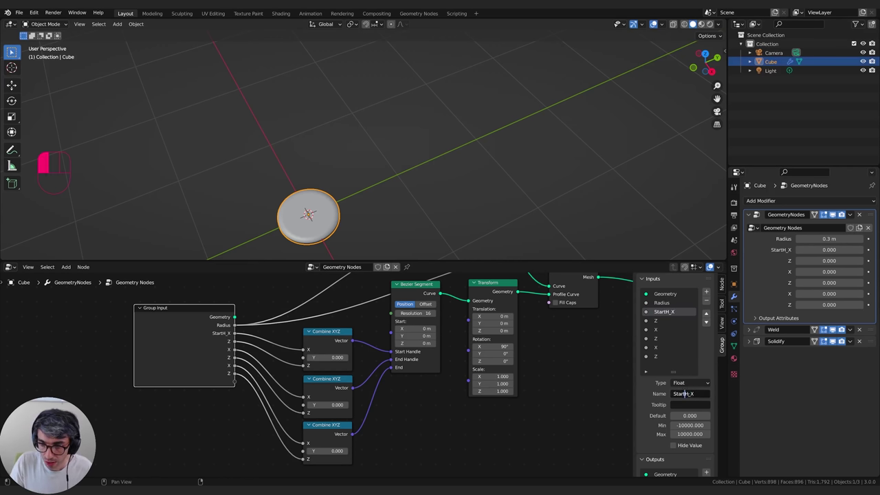
Rename the remaining X and Z group inputs in order as StartH_Z, EndH_X, EndH_Z, End_X and End_Z, reusing the copied prefix
{"action": "left_click_drag", "start_coordinate": [690, 393], "coordinate": [673, 394]}
{"action": "key", "text": "ctrl+c"}
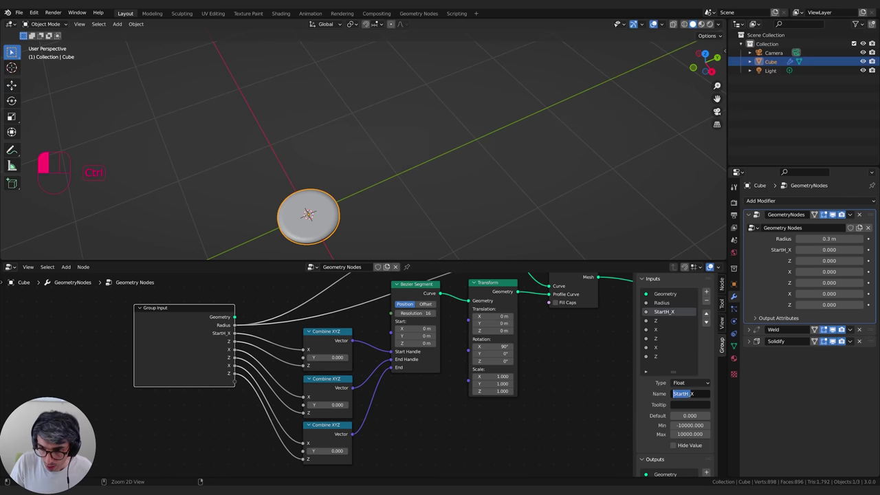
{"action": "left_click", "coordinate": [662, 329]}
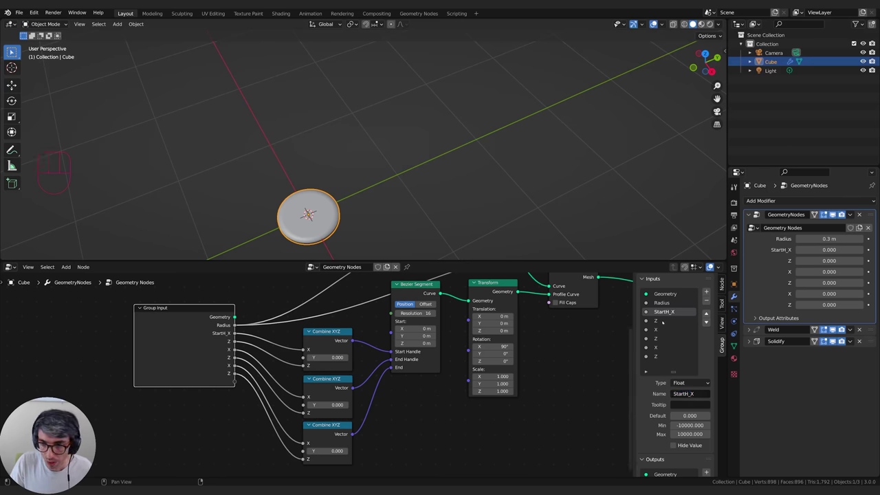
{"action": "left_click", "coordinate": [663, 321]}
{"action": "left_click", "coordinate": [676, 394]}
{"action": "key", "text": "ctrl+v"}
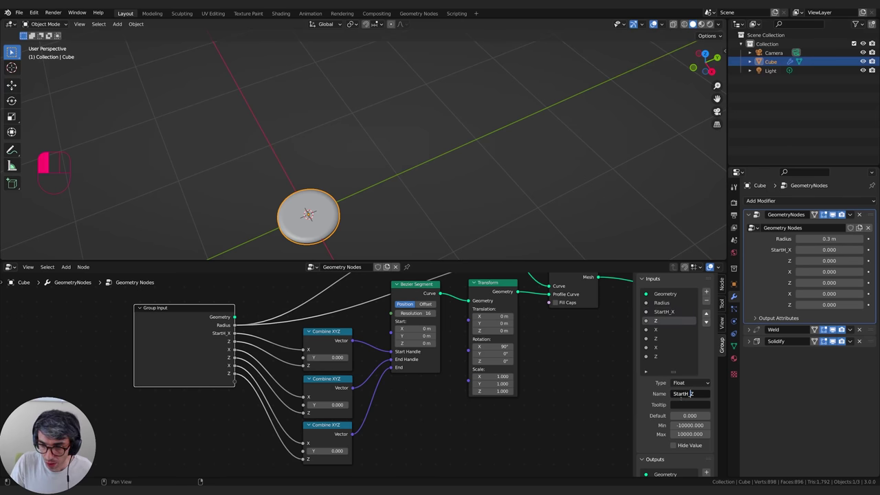
{"action": "left_click", "coordinate": [665, 321]}
{"action": "left_click", "coordinate": [658, 329]}
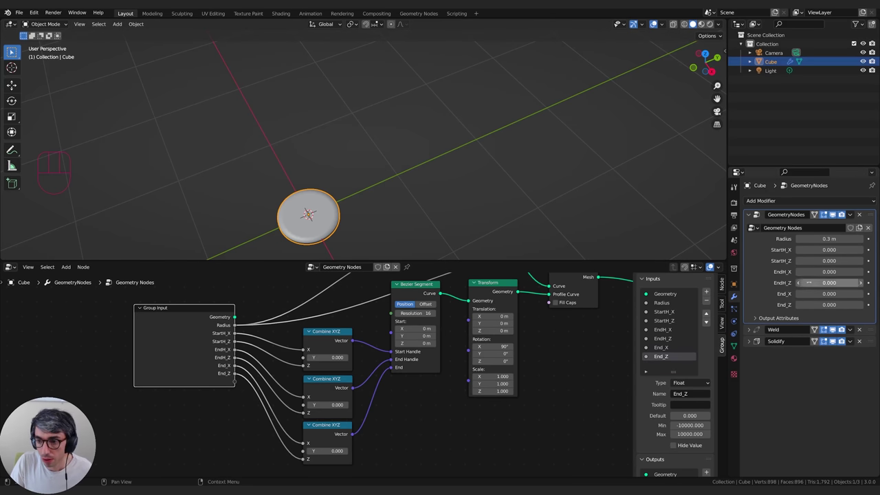
Shape the vase in the modifier with StartH_X 0.480, StartH_Z 0.750, EndH_X -0.500, EndH_Z 0.790, End_X -0.100 and End_Z 1.530
{"action": "middle_click_drag", "start_coordinate": [428, 212], "coordinate": [401, 125]}
{"action": "middle_click_drag", "start_coordinate": [375, 172], "coordinate": [471, 159], "text": "shift"}
{"action": "scroll", "coordinate": [436, 170], "scroll_direction": "up", "scroll_amount": 1}
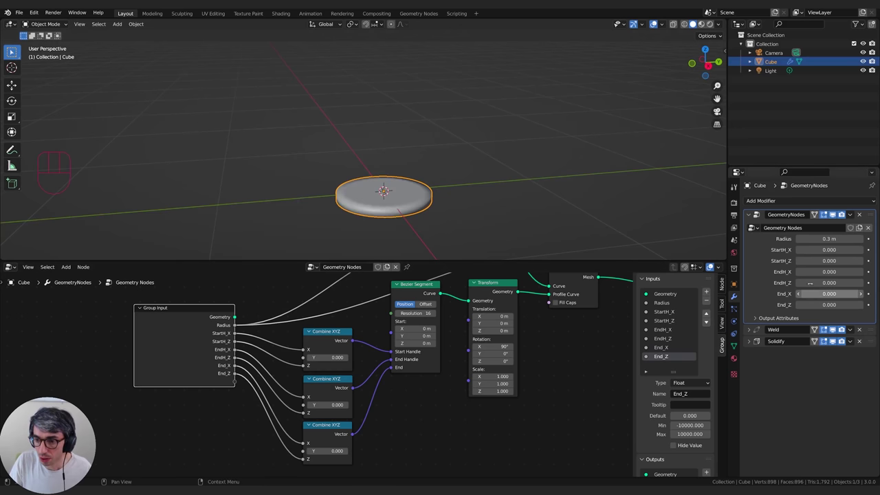
{"action": "left_click_drag", "start_coordinate": [825, 304], "coordinate": [878, 305]}
{"action": "middle_click_drag", "start_coordinate": [539, 131], "coordinate": [532, 173], "text": "shift"}
{"action": "scroll", "coordinate": [532, 173], "scroll_direction": "down", "scroll_amount": 3}
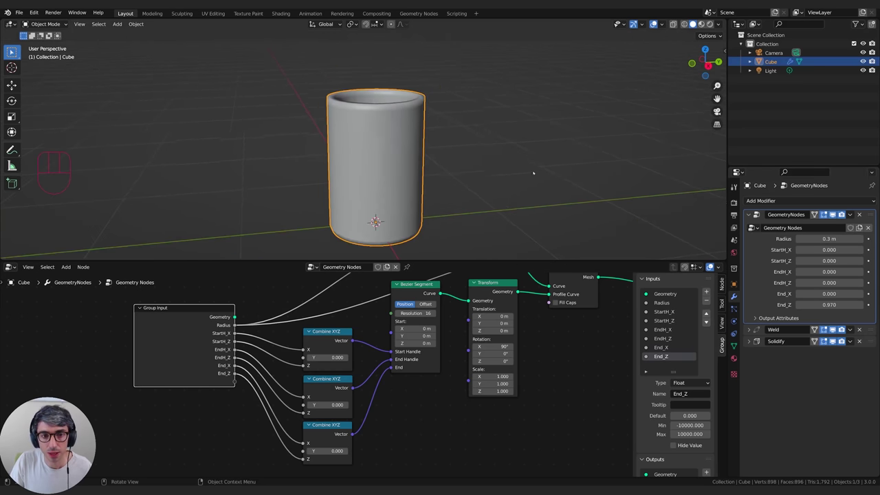
{"action": "middle_click_drag", "start_coordinate": [377, 105], "coordinate": [483, 173]}
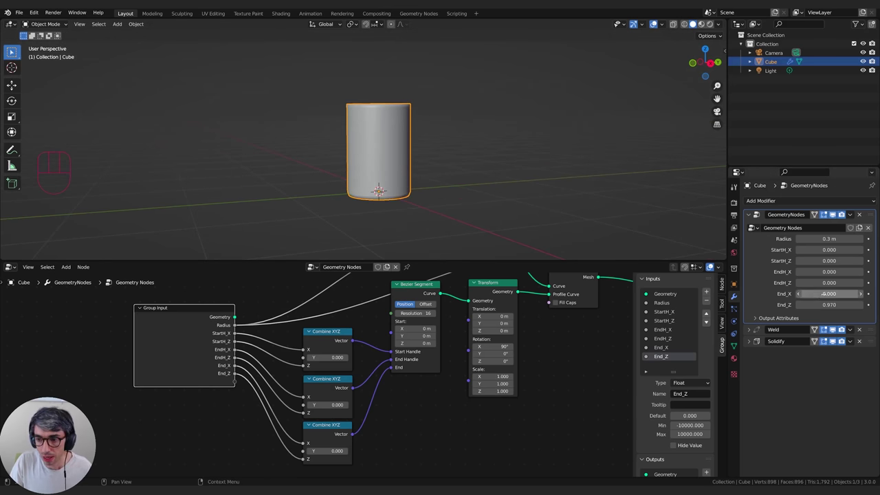
{"action": "left_click_drag", "start_coordinate": [829, 293], "coordinate": [786, 271]}
{"action": "middle_click_drag", "start_coordinate": [531, 170], "coordinate": [477, 138]}
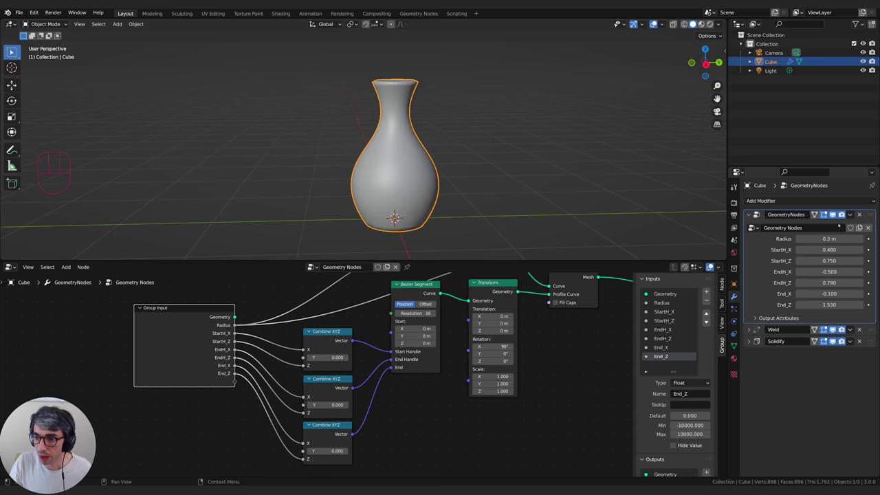
{"action": "middle_click_drag", "start_coordinate": [580, 191], "coordinate": [443, 149]}
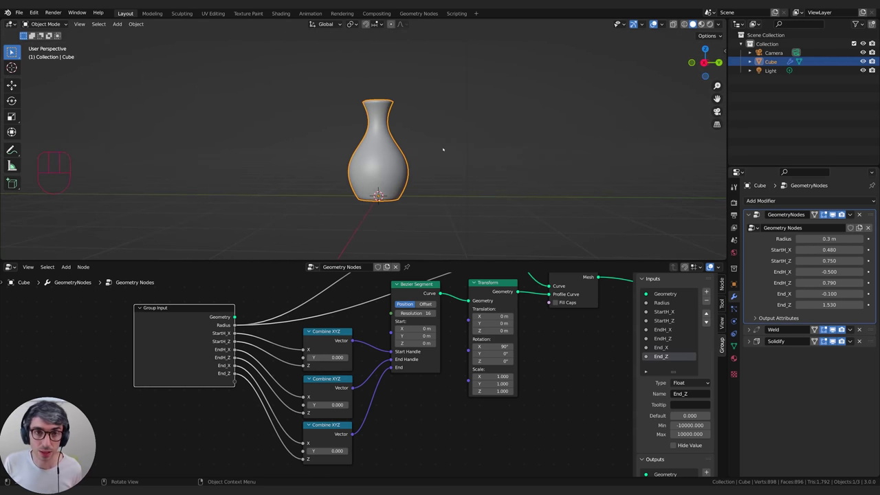
Duplicate the vase and move the copy about 1.1 m along the global Y axis
{"action": "key", "text": "shift+d"}
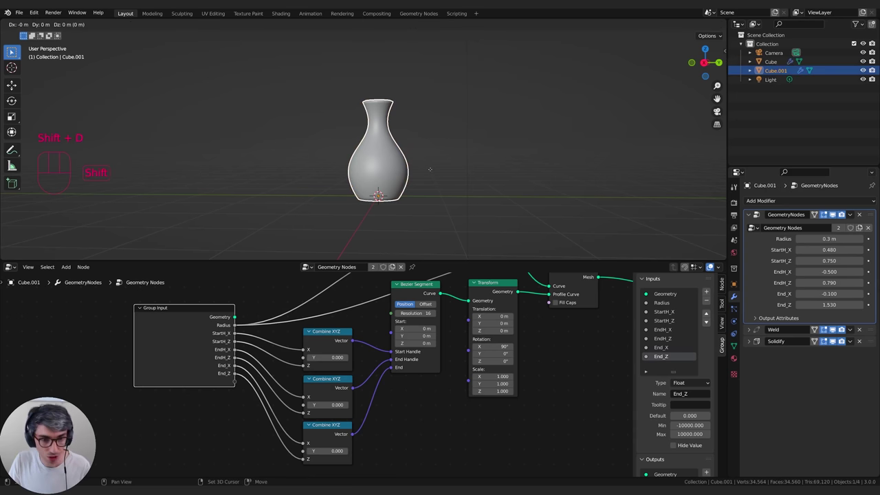
{"action": "right_click", "coordinate": [431, 172]}
{"action": "key", "text": "g"}
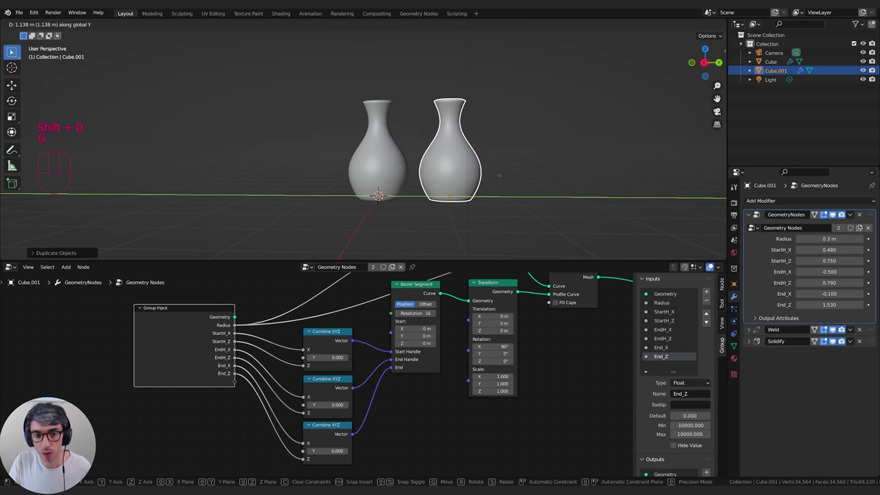
{"action": "left_click", "coordinate": [500, 172]}
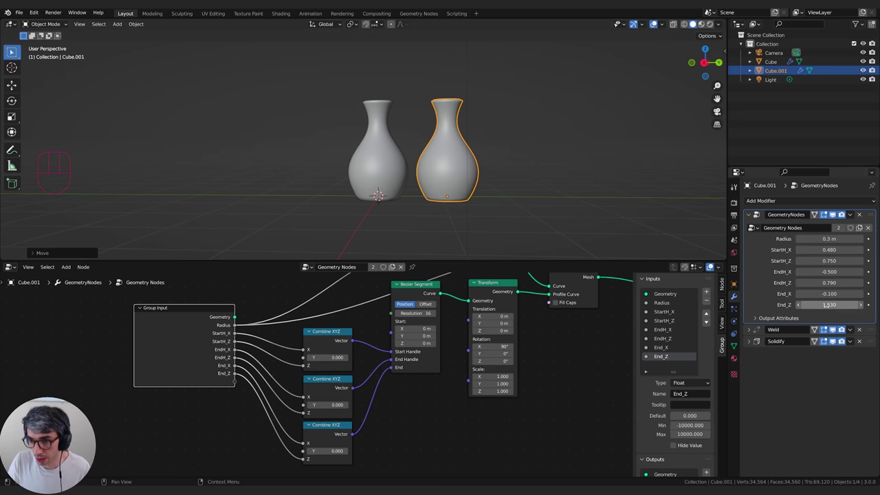
Reshape the copied vase with Radius 0.17 m, StartH_X 0.530, StartH_Z 0.270, EndH_X -0.400, EndH_Z 0.480, End_X 0.120 and End_Z 0.830
{"action": "left_click", "coordinate": [831, 304]}
{"action": "mouse_move", "coordinate": [830, 305]}
{"action": "left_mouse_down"}
{"action": "mouse_move", "coordinate": [789, 304]}
{"action": "mouse_move", "coordinate": [839, 294]}
{"action": "left_mouse_up"}
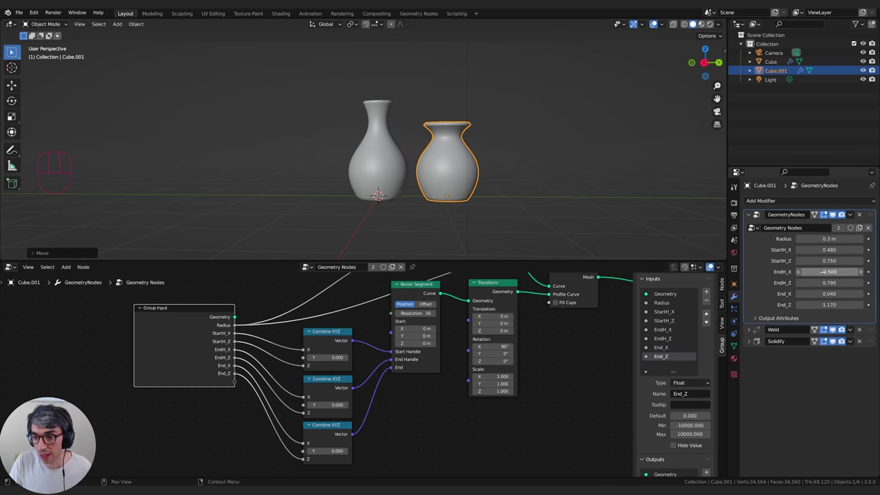
{"action": "mouse_move", "coordinate": [825, 272]}
{"action": "left_mouse_down"}
{"action": "mouse_move", "coordinate": [850, 271]}
{"action": "mouse_move", "coordinate": [839, 272]}
{"action": "left_mouse_up"}
{"action": "left_click_drag", "start_coordinate": [826, 238], "coordinate": [802, 238]}
{"action": "mouse_move", "coordinate": [829, 304]}
{"action": "left_mouse_down"}
{"action": "mouse_move", "coordinate": [776, 305]}
{"action": "mouse_move", "coordinate": [846, 294]}
{"action": "mouse_move", "coordinate": [828, 294]}
{"action": "left_mouse_up"}
{"action": "left_click_drag", "start_coordinate": [828, 283], "coordinate": [791, 282]}
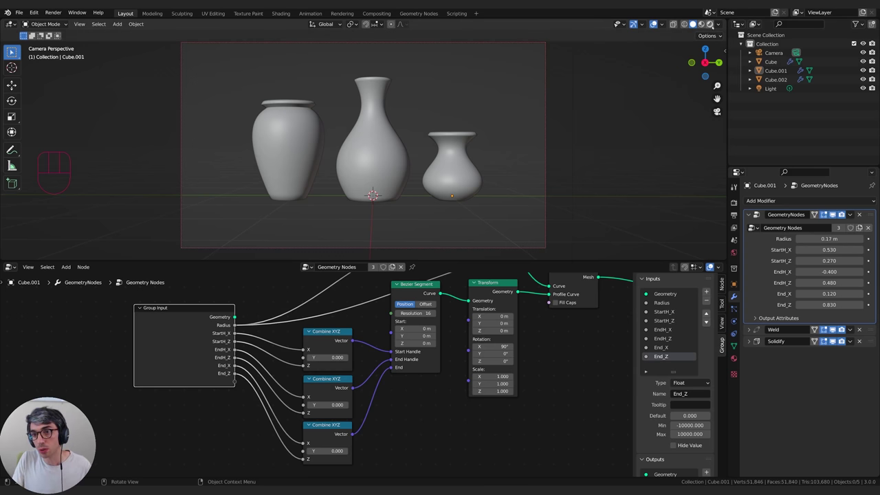
Show the scene in rendered shading and enable Ambient Occlusion, Bloom and Screen Space Reflections for Eevee
{"action": "left_click", "coordinate": [711, 25]}
{"action": "left_click", "coordinate": [734, 202]}
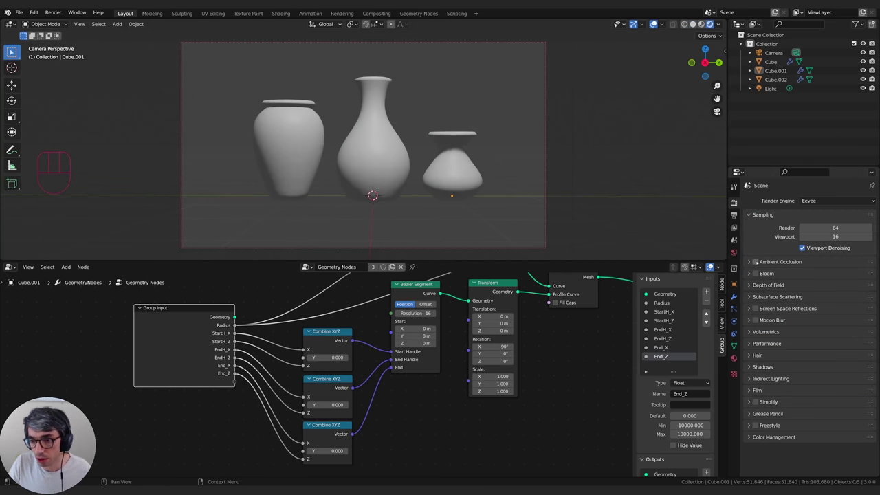
{"action": "left_click", "coordinate": [756, 261]}
{"action": "left_click", "coordinate": [756, 273]}
{"action": "left_click", "coordinate": [756, 308]}
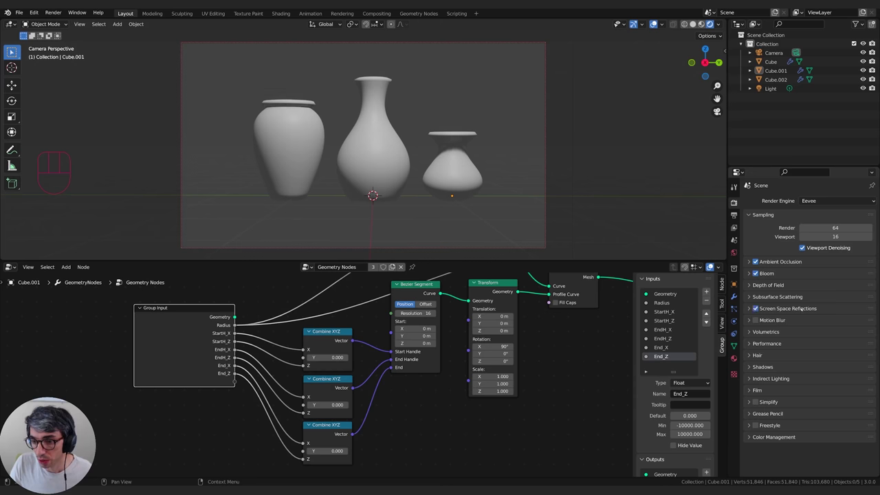
Add a plane as the floor, scale it far beyond the vases and lower it about 0.045 m along global Z
{"action": "key", "text": "shift+a"}
{"action": "mouse_move", "coordinate": [380, 144]}
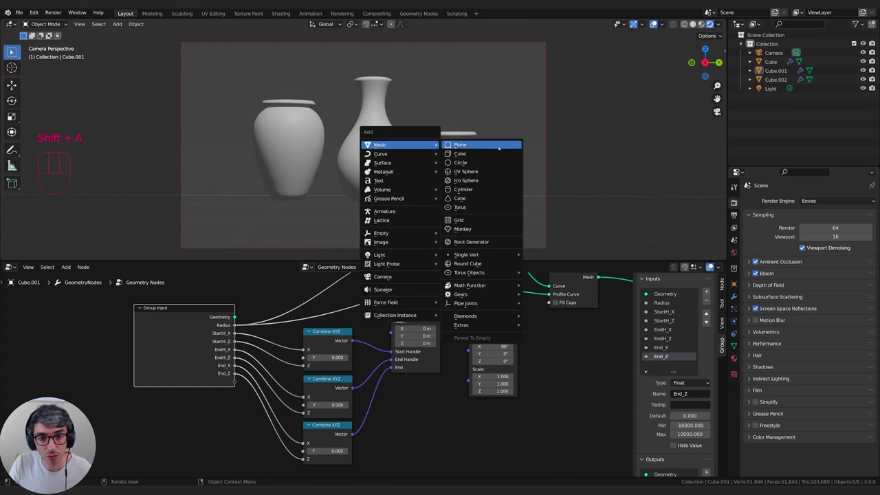
{"action": "left_click", "coordinate": [492, 148]}
{"action": "key", "text": "s"}
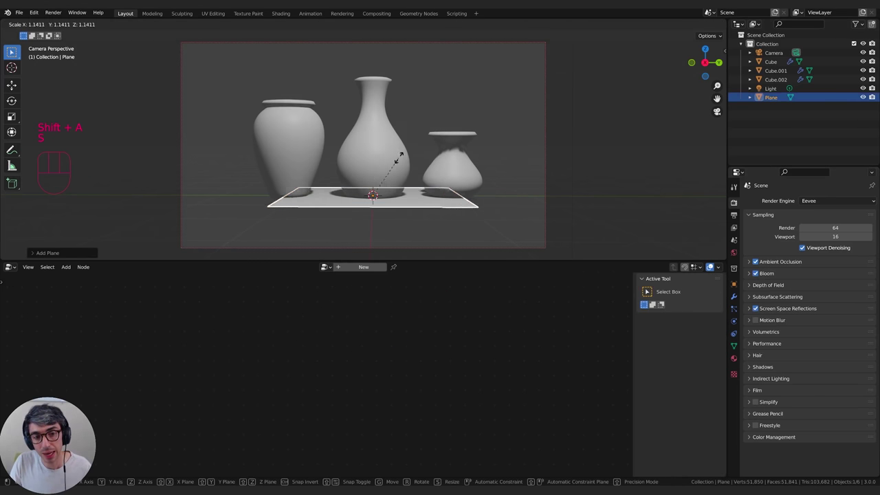
{"action": "left_click", "coordinate": [614, 103]}
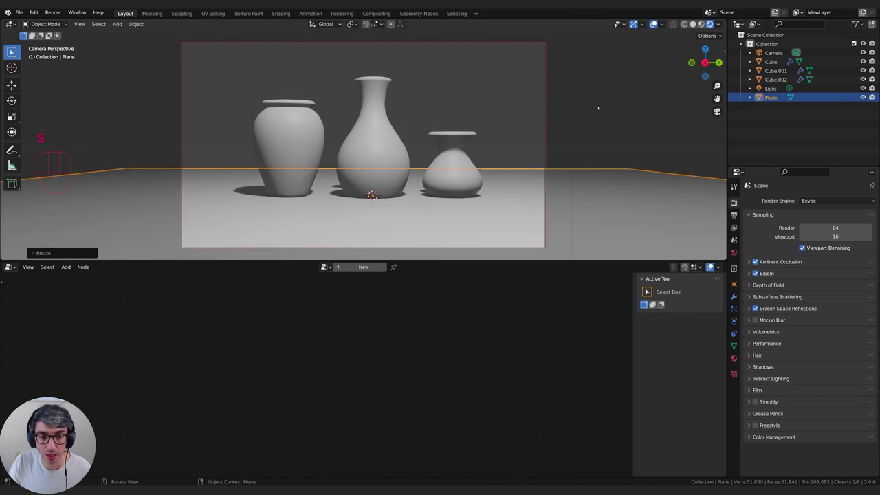
{"action": "key", "text": "g"}
{"action": "key", "text": "z"}
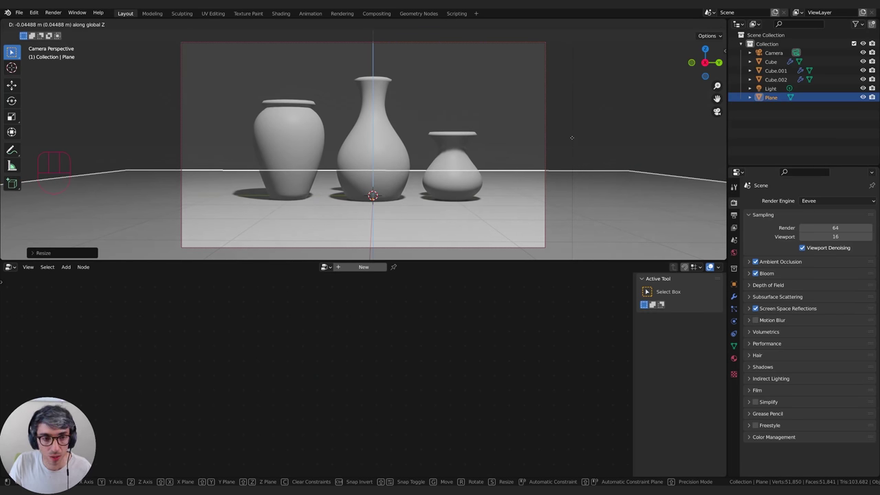
{"action": "left_click", "coordinate": [572, 138]}
{"action": "left_click", "coordinate": [502, 119]}
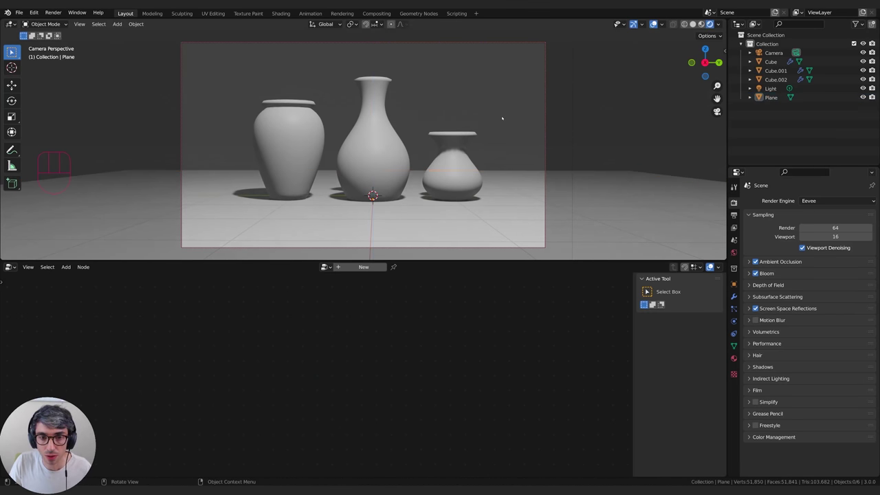
Hide the viewport overlays and gizmos, and set the camera's passepartout to 1.000
{"action": "left_click", "coordinate": [652, 24]}
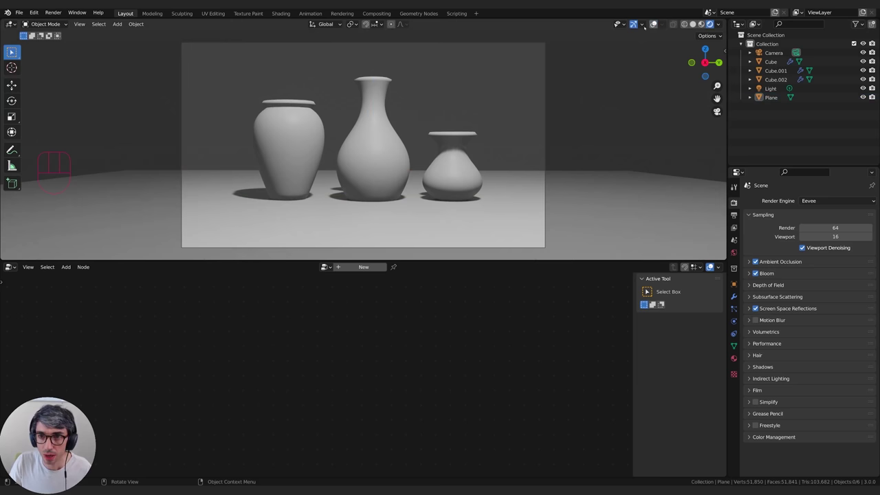
{"action": "left_click", "coordinate": [634, 24]}
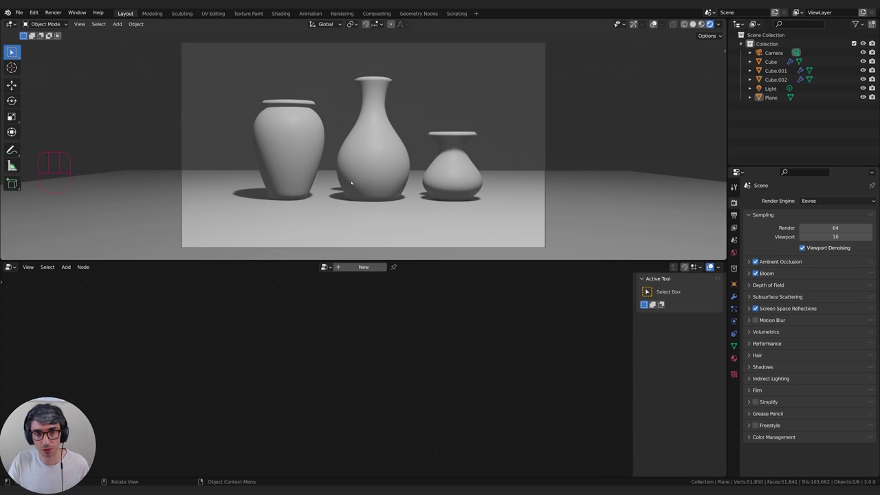
{"action": "left_click", "coordinate": [774, 53]}
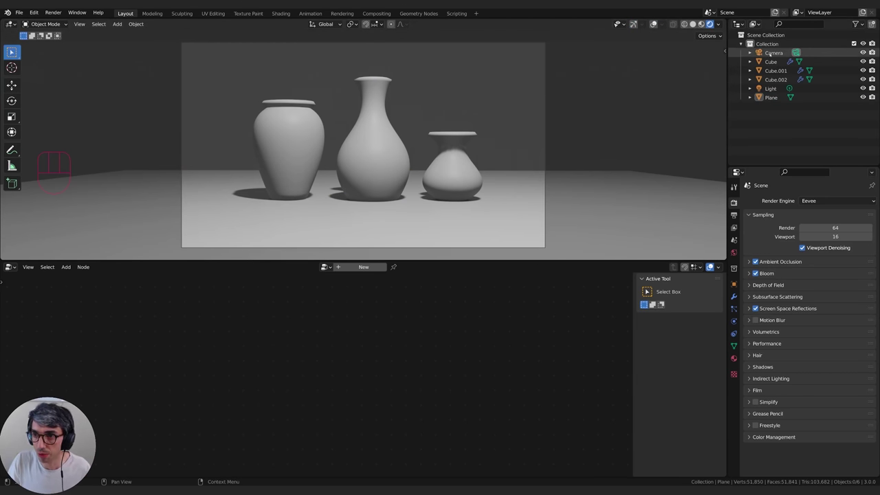
{"action": "left_click", "coordinate": [734, 321]}
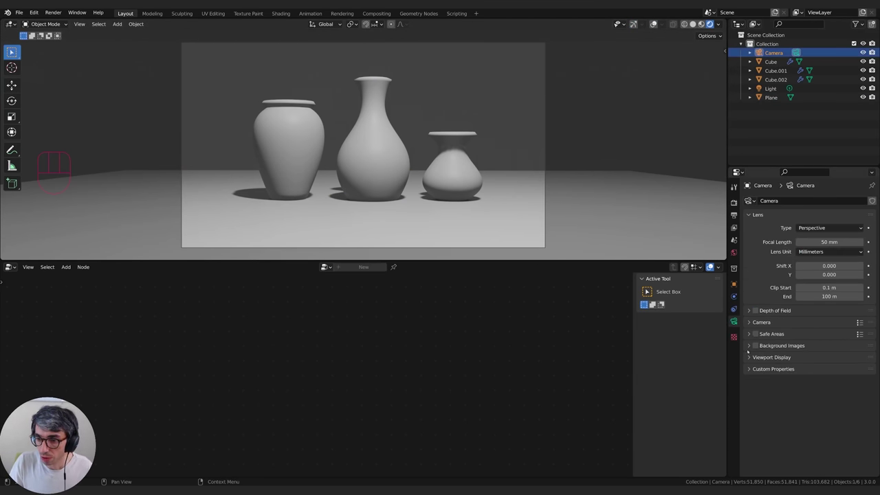
{"action": "left_click", "coordinate": [767, 357]}
{"action": "left_click_drag", "start_coordinate": [834, 421], "coordinate": [864, 421]}
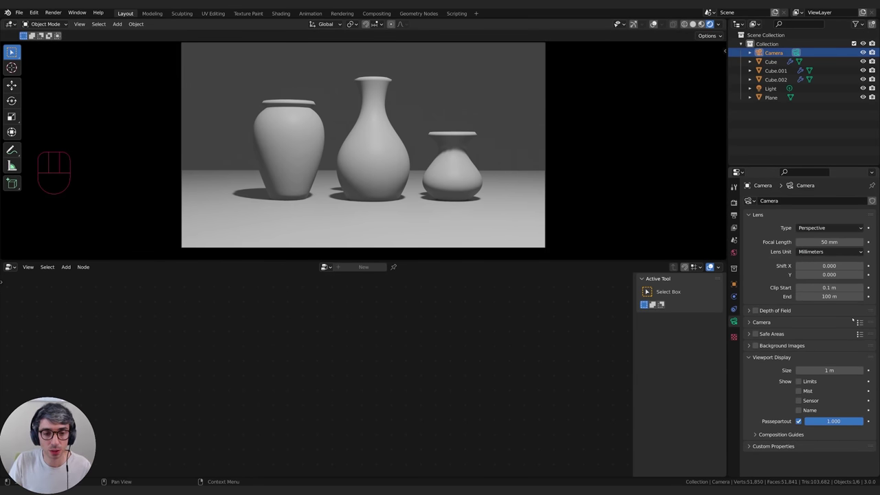
Enlarge the 3D viewport over the node editor and centre the camera frame in it
{"action": "key", "text": "q"}
{"action": "left_click", "coordinate": [489, 176]}
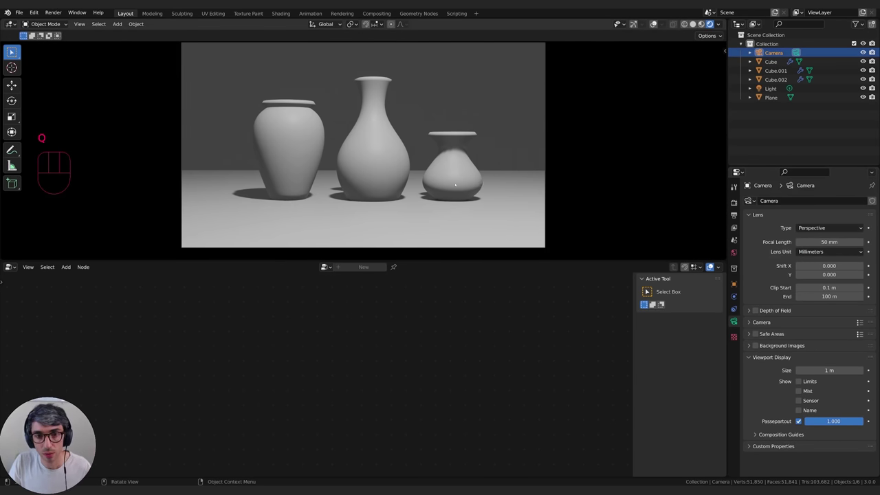
{"action": "left_click_drag", "start_coordinate": [454, 263], "coordinate": [468, 315]}
{"action": "middle_click_drag", "start_coordinate": [468, 233], "coordinate": [499, 230], "text": "shift"}
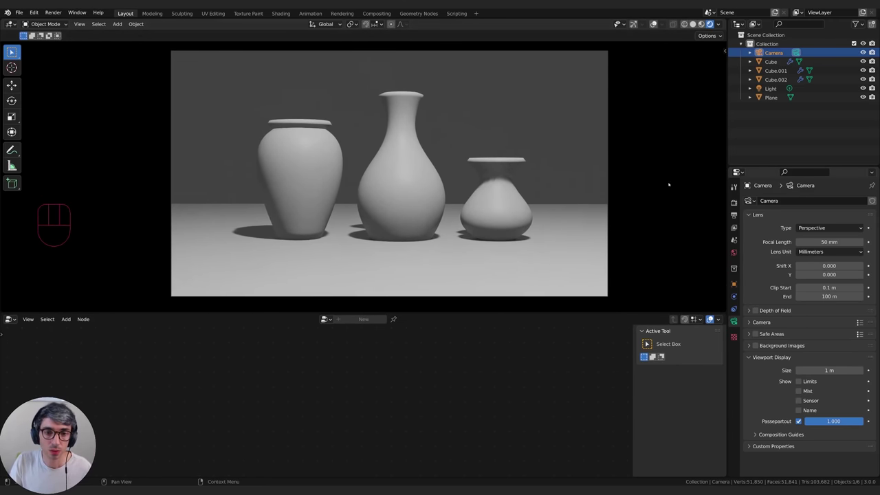
Give the floor plane a new material with roughness 0.109 and a black base color
{"action": "left_click", "coordinate": [804, 97]}
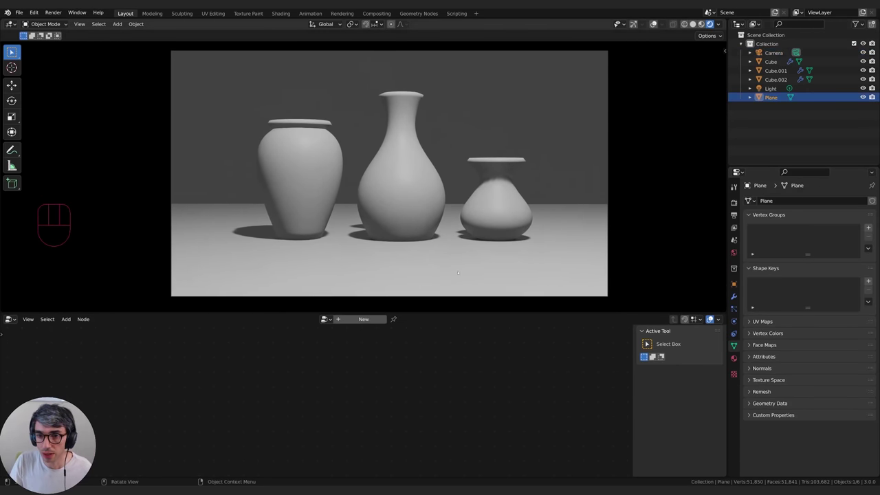
{"action": "left_click", "coordinate": [734, 358]}
{"action": "left_click", "coordinate": [815, 238]}
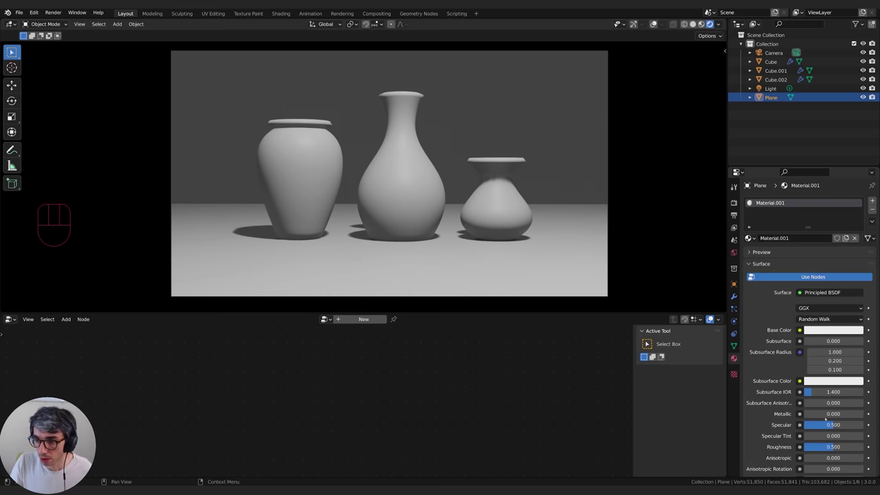
{"action": "left_click_drag", "start_coordinate": [828, 448], "coordinate": [820, 447]}
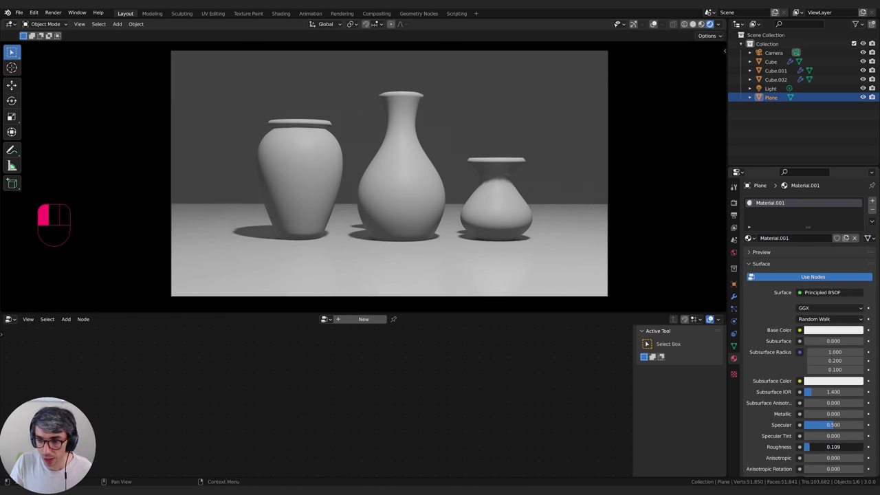
{"action": "left_click", "coordinate": [833, 330]}
{"action": "left_click_drag", "start_coordinate": [856, 209], "coordinate": [857, 267]}
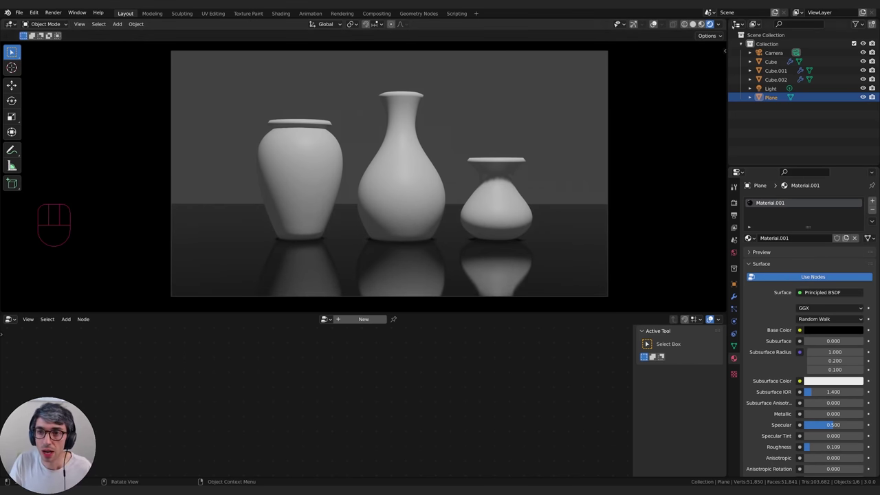
Light the viewport with a rotated interior HDRI shown as background instead of the scene world, and set the floor's roughness to 0.308
{"action": "left_click", "coordinate": [719, 25]}
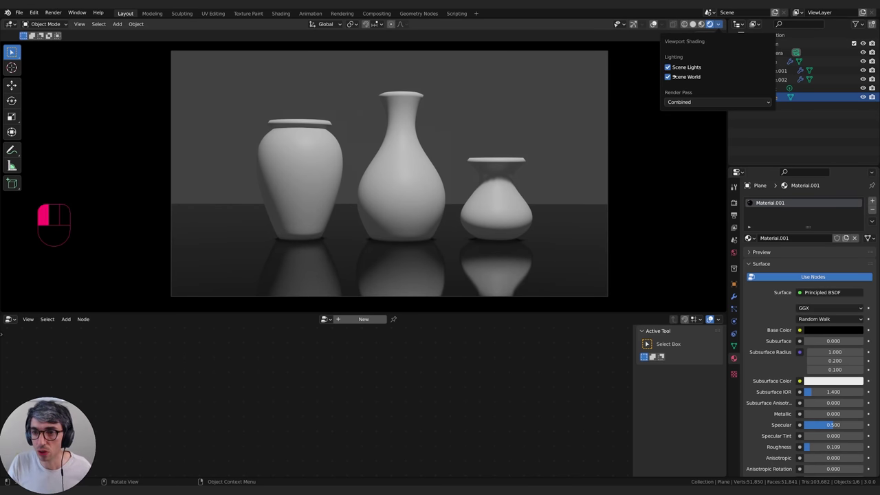
{"action": "left_click", "coordinate": [667, 77]}
{"action": "left_click", "coordinate": [711, 96]}
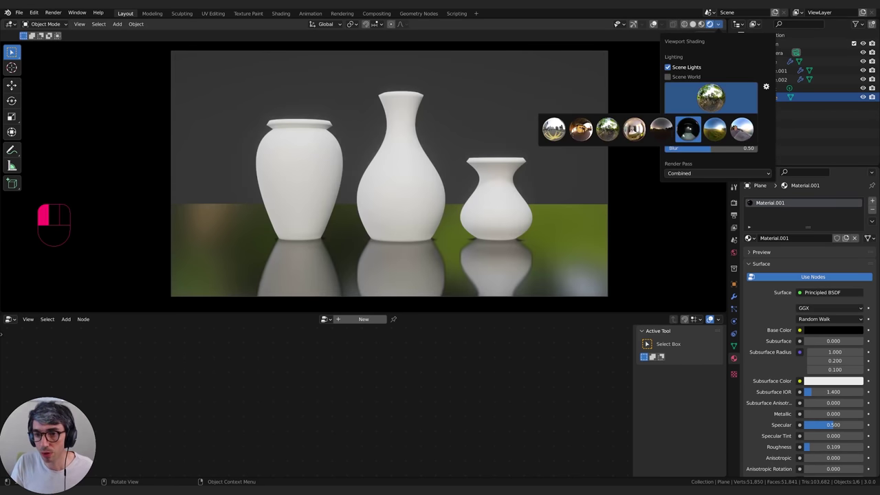
{"action": "left_click", "coordinate": [634, 128]}
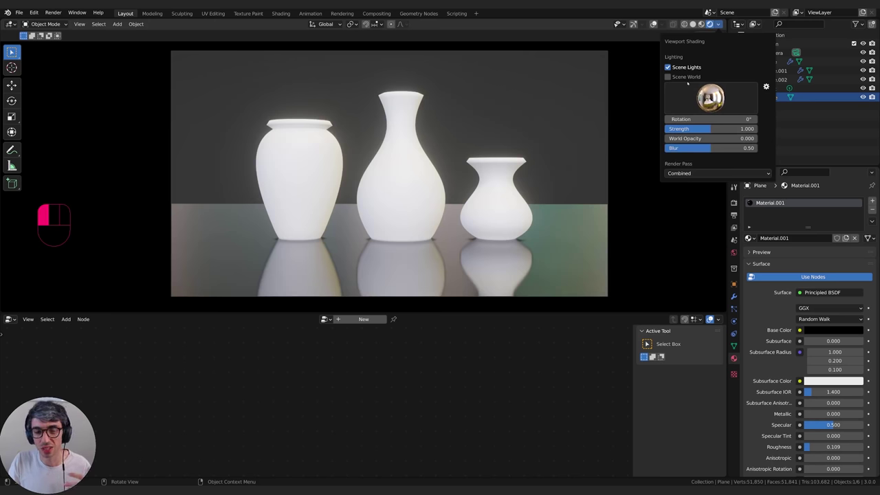
{"action": "mouse_move", "coordinate": [729, 129]}
{"action": "left_mouse_down"}
{"action": "mouse_move", "coordinate": [705, 129]}
{"action": "mouse_move", "coordinate": [757, 138]}
{"action": "left_mouse_up"}
{"action": "left_click_drag", "start_coordinate": [712, 118], "coordinate": [740, 119]}
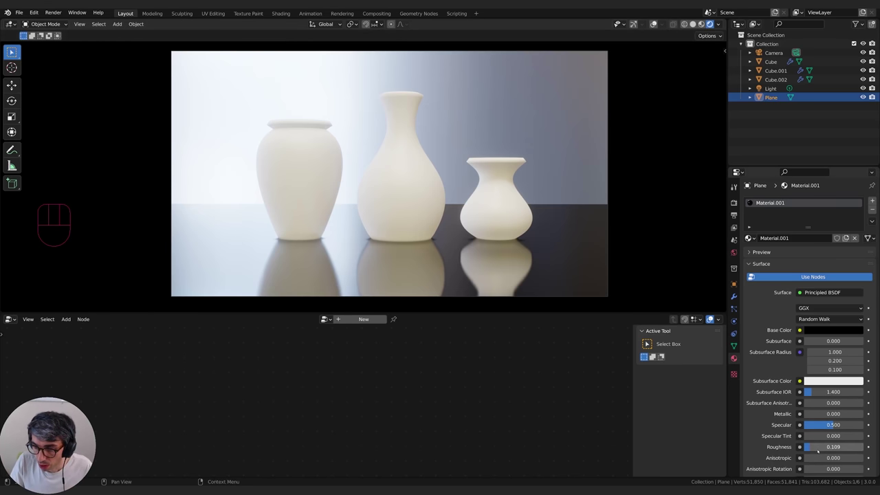
{"action": "left_click_drag", "start_coordinate": [834, 446], "coordinate": [846, 447]}
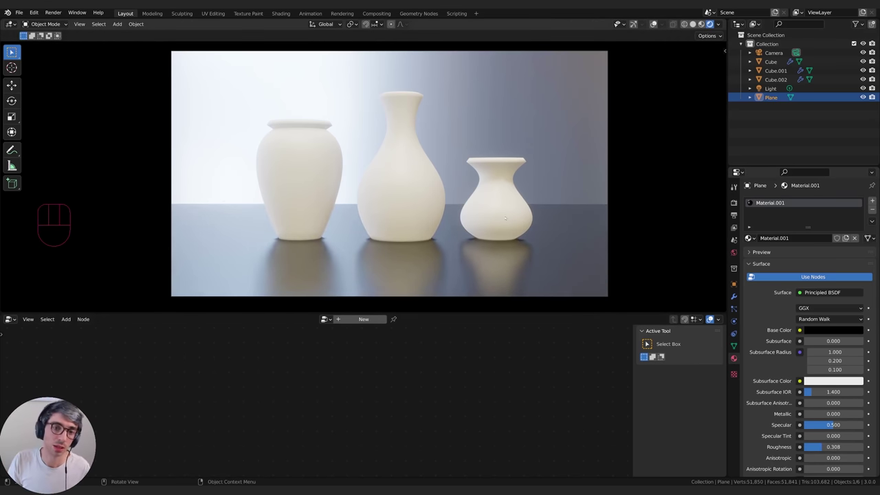
Insert a Set Material node between Set Shade Smooth and Group Output in the vases' geometry node tree, and assign Material to it
{"action": "left_click", "coordinate": [495, 215]}
{"action": "middle_click_drag", "start_coordinate": [542, 399], "coordinate": [410, 493]}
{"action": "middle_click_drag", "start_coordinate": [566, 367], "coordinate": [426, 381]}
{"action": "middle_click_drag", "start_coordinate": [539, 382], "coordinate": [295, 357]}
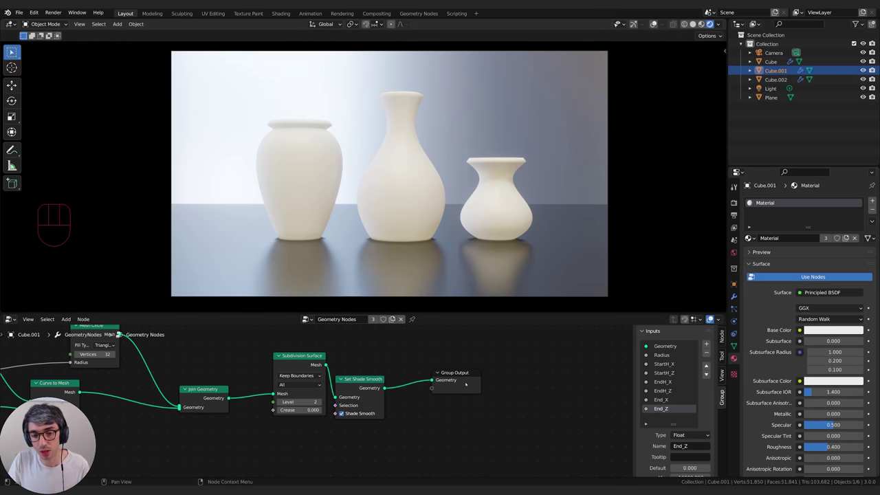
{"action": "left_click_drag", "start_coordinate": [450, 372], "coordinate": [478, 382]}
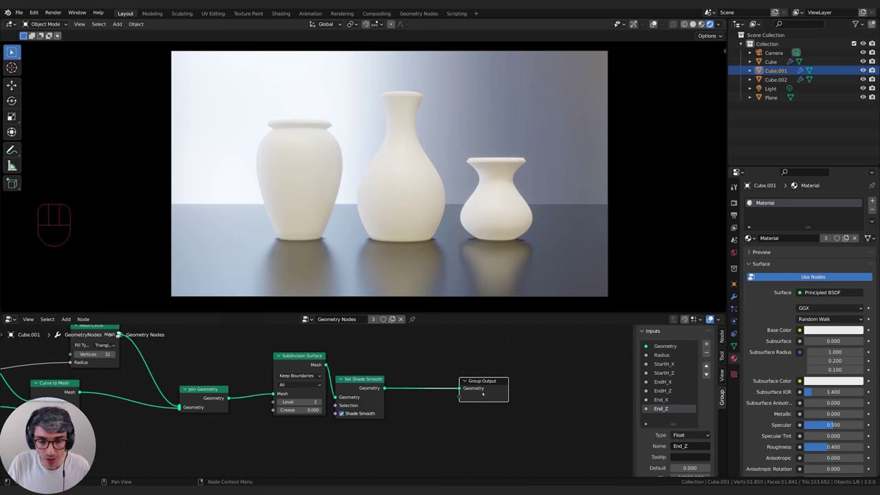
{"action": "left_click_drag", "start_coordinate": [484, 393], "coordinate": [496, 394]}
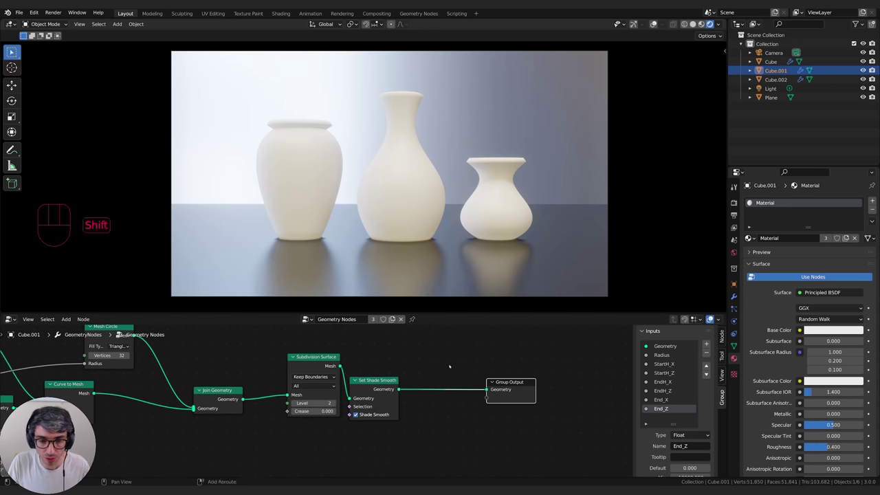
{"action": "key", "text": "shift+a"}
{"action": "left_click", "coordinate": [418, 281]}
{"action": "type", "text": "set mat"}
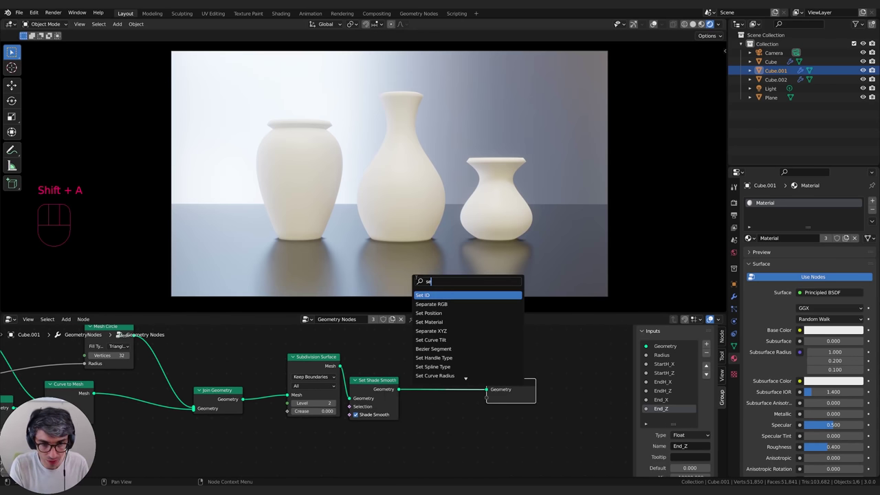
{"action": "key", "text": "Return"}
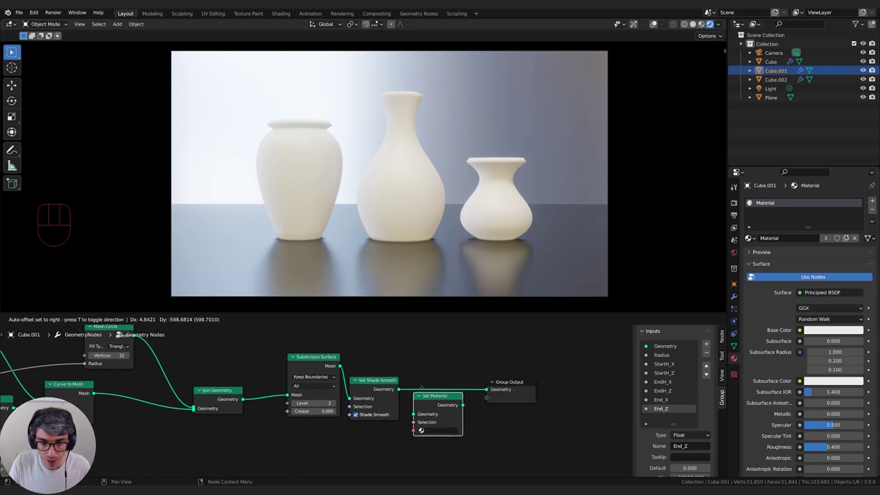
{"action": "left_click", "coordinate": [455, 371]}
{"action": "left_click", "coordinate": [446, 412]}
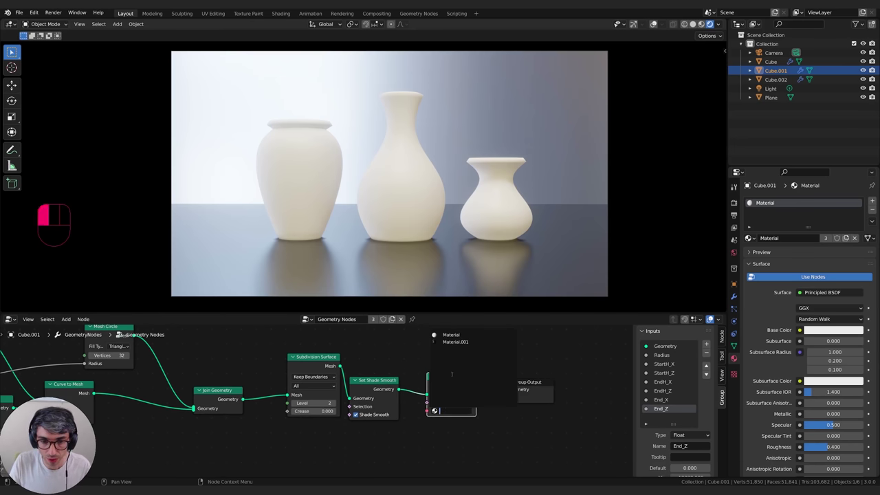
{"action": "left_click", "coordinate": [451, 335]}
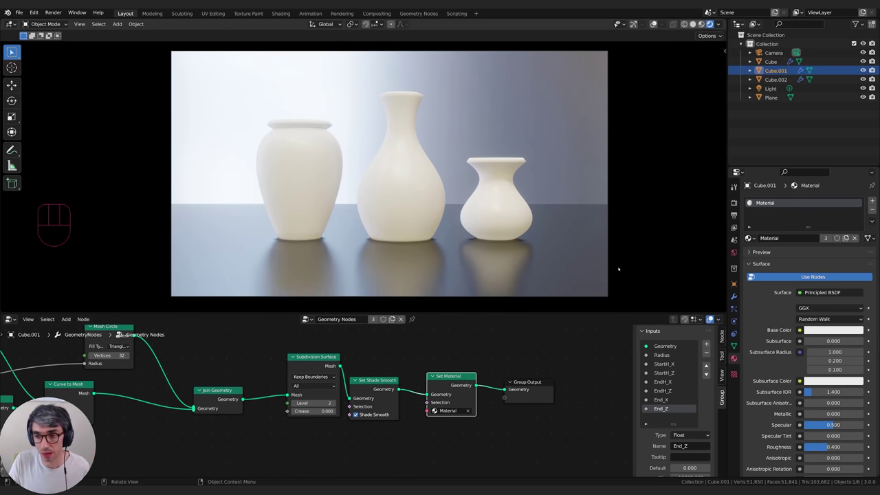
Enlarge the node editor area and switch it to the Shader Editor to show the vase material's nodes
{"action": "middle_click_drag", "start_coordinate": [179, 396], "coordinate": [270, 414]}
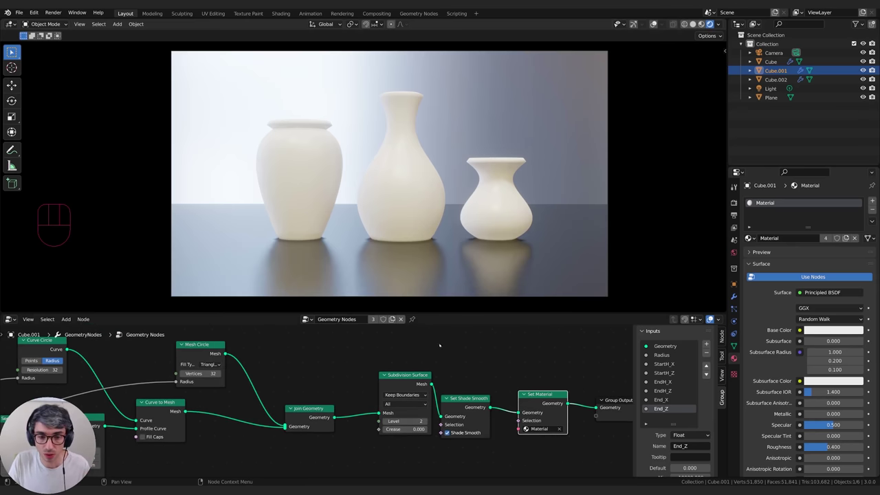
{"action": "middle_click_drag", "start_coordinate": [440, 346], "coordinate": [486, 346]}
{"action": "left_click_drag", "start_coordinate": [504, 315], "coordinate": [504, 234]}
{"action": "left_click", "coordinate": [10, 239]}
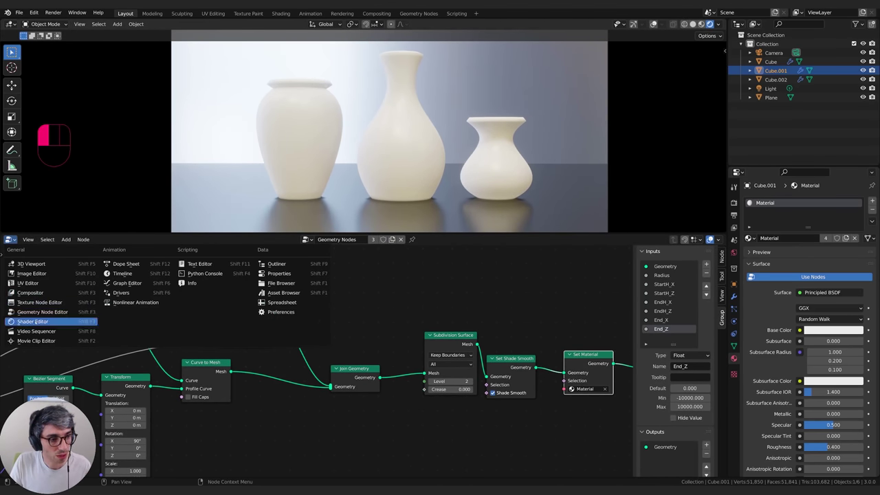
{"action": "left_click", "coordinate": [41, 322]}
{"action": "middle_click_drag", "start_coordinate": [326, 341], "coordinate": [499, 269], "text": "shift"}
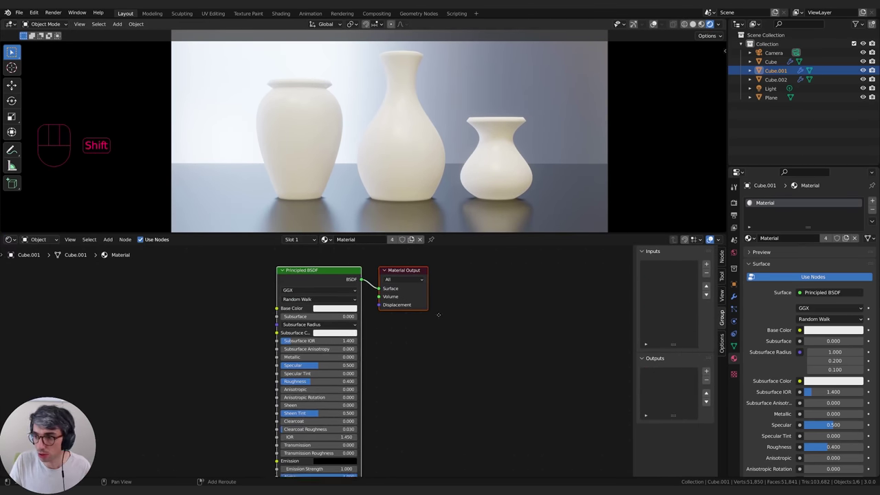
{"action": "scroll", "coordinate": [413, 328], "scroll_direction": "down", "scroll_amount": 2}
{"action": "mouse_move", "coordinate": [438, 315]}
{"action": "middle_mouse_down", "text": "shift"}
{"action": "mouse_move", "coordinate": [406, 319]}
{"action": "mouse_move", "coordinate": [443, 308]}
{"action": "middle_mouse_up", "text": "shift"}
{"action": "left_click_drag", "start_coordinate": [468, 234], "coordinate": [470, 228]}
{"action": "middle_click_drag", "start_coordinate": [496, 308], "coordinate": [589, 303], "text": "shift"}
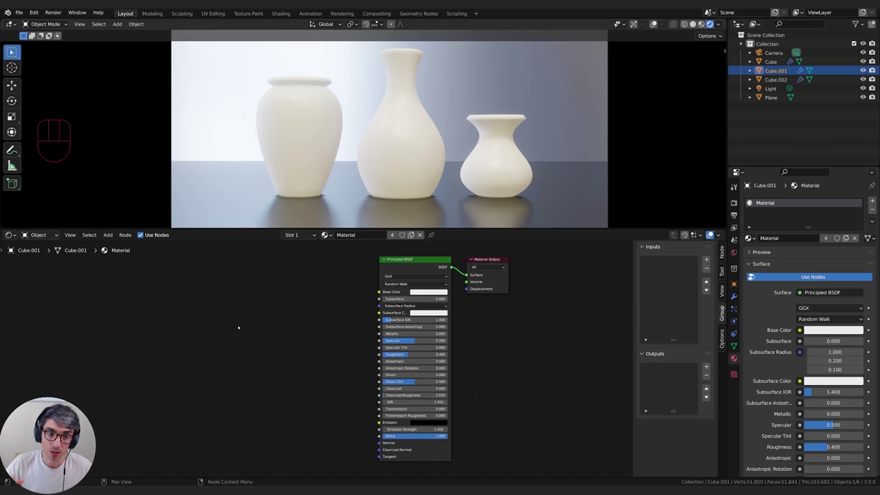
Add a Gradient Texture node in the empty space before the Principled BSDF in the vase material
{"action": "mouse_move", "coordinate": [269, 324]}
{"action": "middle_mouse_down"}
{"action": "mouse_move", "coordinate": [249, 309]}
{"action": "mouse_move", "coordinate": [281, 315]}
{"action": "middle_mouse_up"}
{"action": "key", "text": "shift+a"}
{"action": "type", "text": "gra"}
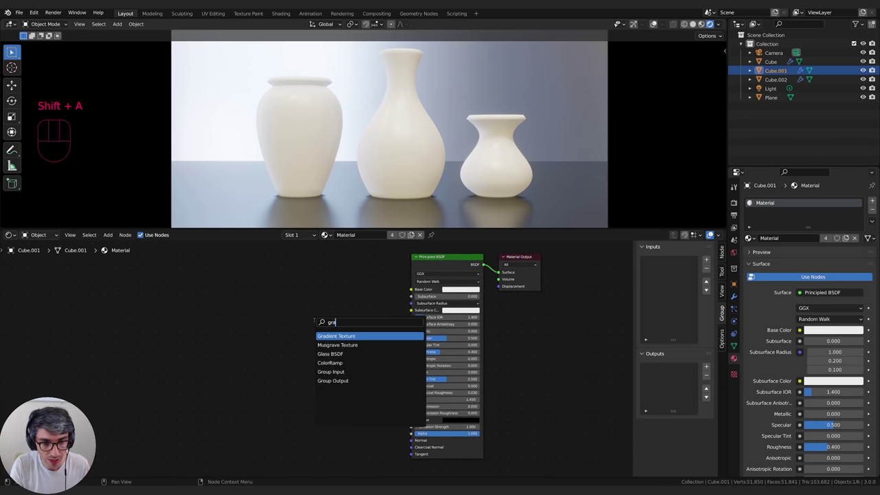
{"action": "key", "text": "Return"}
{"action": "left_click", "coordinate": [302, 320]}
Add a ColorRamp node and place it between the Gradient Texture and the Principled BSDF, with the gradient node moved further away
{"action": "key", "text": "shift+a"}
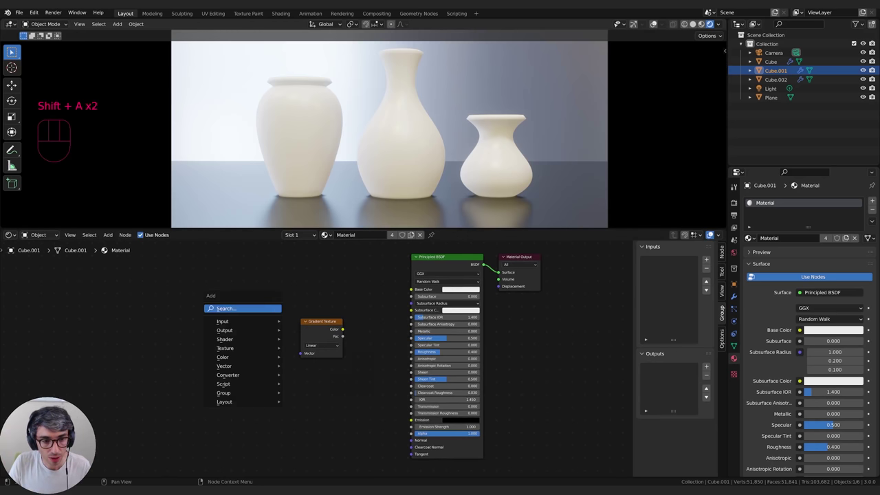
{"action": "left_click", "coordinate": [267, 309]}
{"action": "type", "text": "col"}
{"action": "key", "text": "Return"}
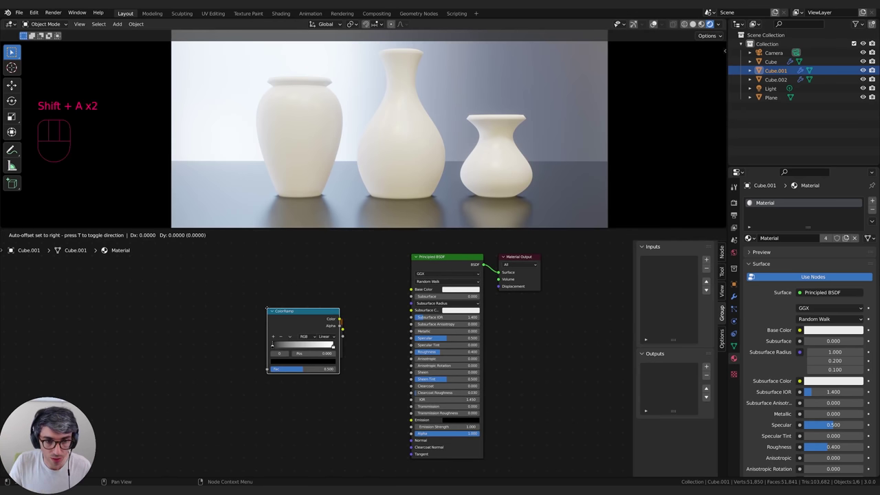
{"action": "left_click", "coordinate": [343, 330]}
{"action": "left_click", "coordinate": [321, 322]}
{"action": "key", "text": "g"}
{"action": "left_click", "coordinate": [125, 326]}
{"action": "left_click", "coordinate": [391, 333]}
{"action": "key", "text": "g"}
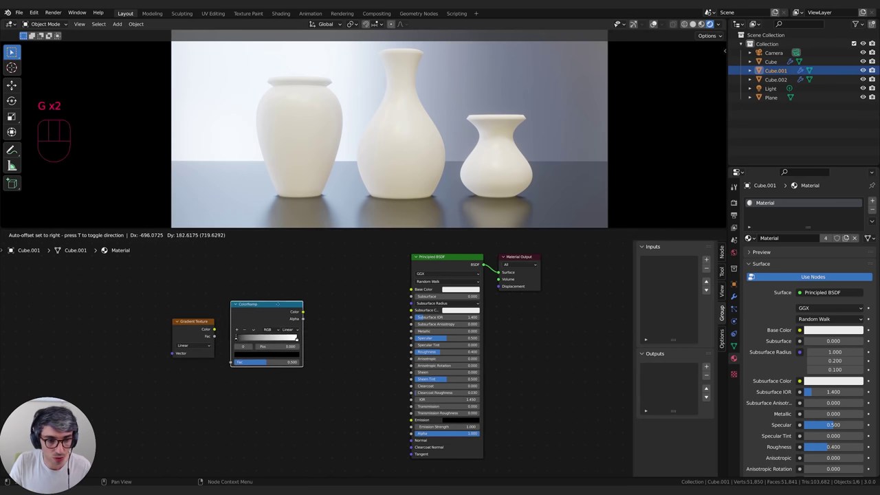
{"action": "left_click", "coordinate": [314, 315]}
Feed the Gradient Texture's Color through the ColorRamp into the Principled BSDF's Emission, and move the ramp's black stop to 0.787
{"action": "left_click", "coordinate": [215, 329]}
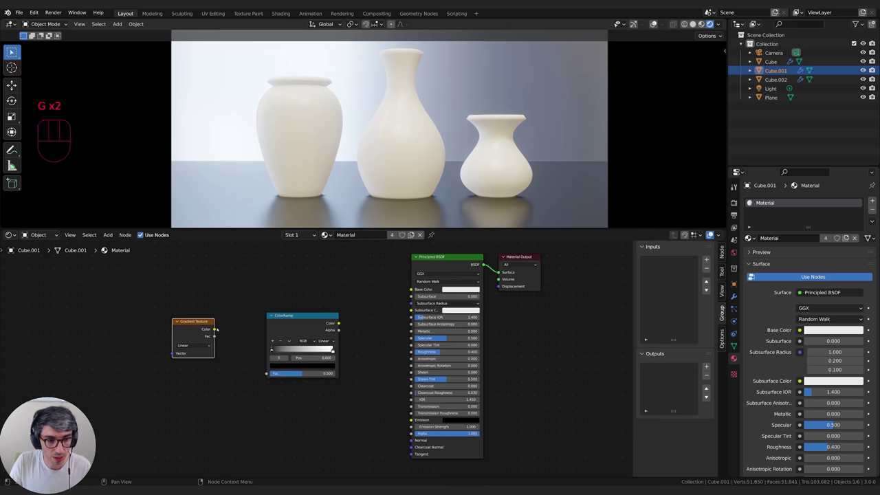
{"action": "left_click_drag", "start_coordinate": [215, 329], "coordinate": [267, 373]}
{"action": "scroll", "coordinate": [326, 342], "scroll_direction": "right", "scroll_amount": 1}
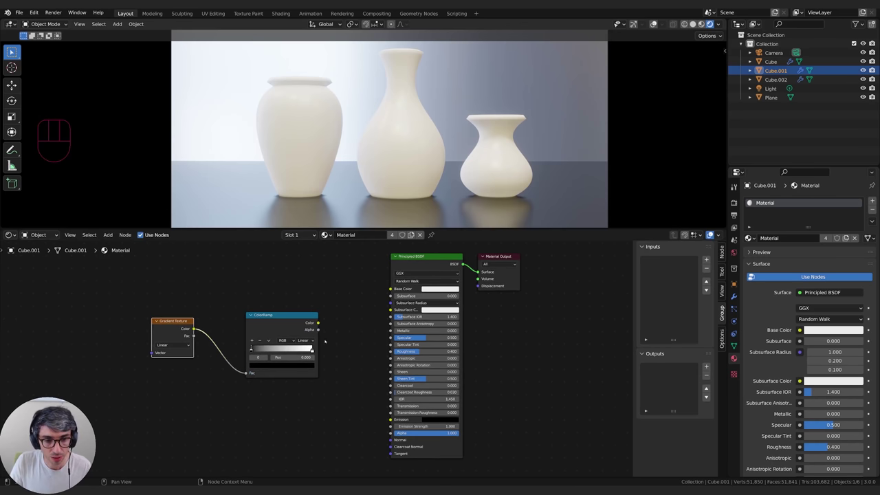
{"action": "left_click_drag", "start_coordinate": [317, 322], "coordinate": [391, 420]}
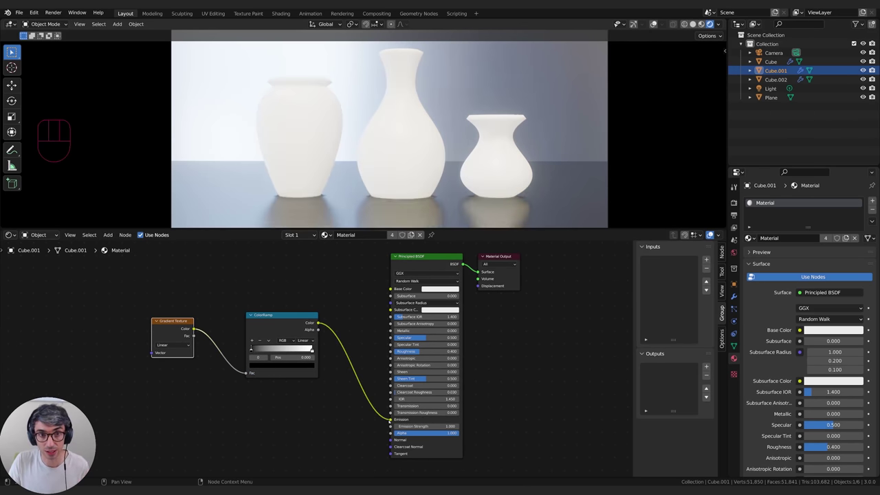
{"action": "left_click_drag", "start_coordinate": [252, 350], "coordinate": [301, 348]}
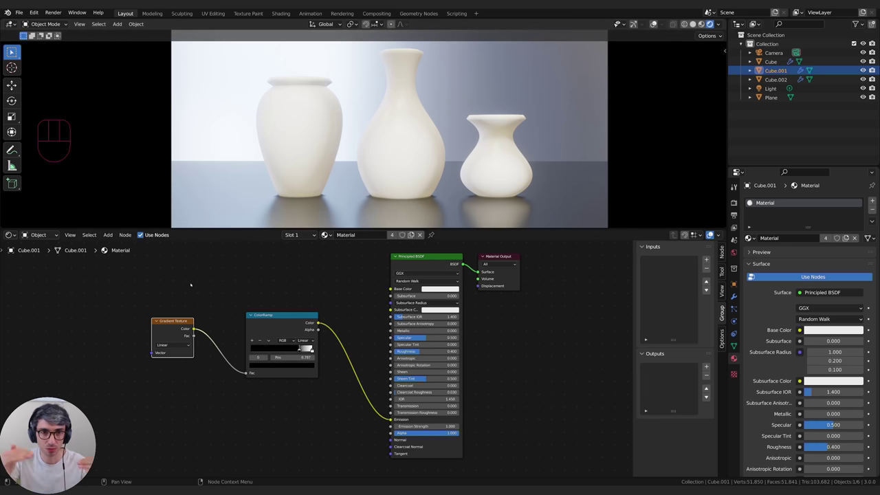
Add a Texture Coordinate node and place it before the Gradient Texture, leaving room between the two
{"action": "middle_click_drag", "start_coordinate": [83, 316], "coordinate": [178, 322]}
{"action": "key", "text": "shift+a"}
{"action": "left_click", "coordinate": [177, 323]}
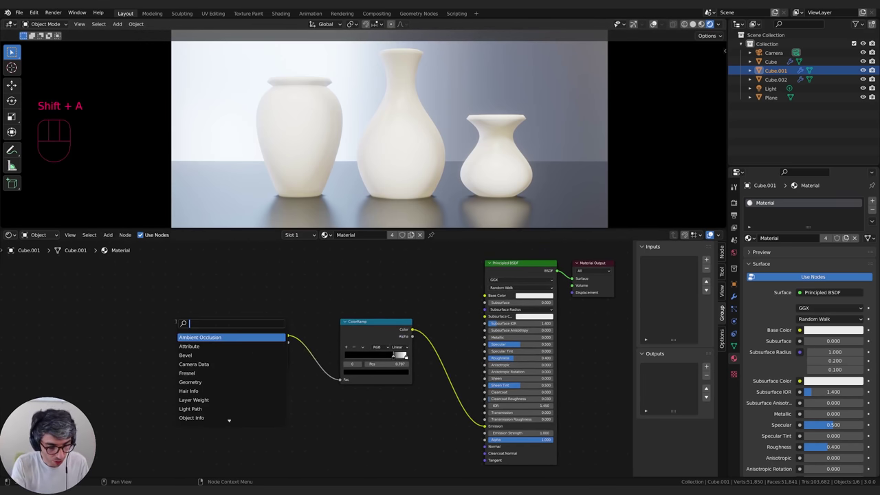
{"action": "type", "text": "texr"}
{"action": "key", "text": "BackSpace"}
{"action": "key", "text": "BackSpace"}
{"action": "key", "text": "BackSpace"}
{"action": "type", "text": "r"}
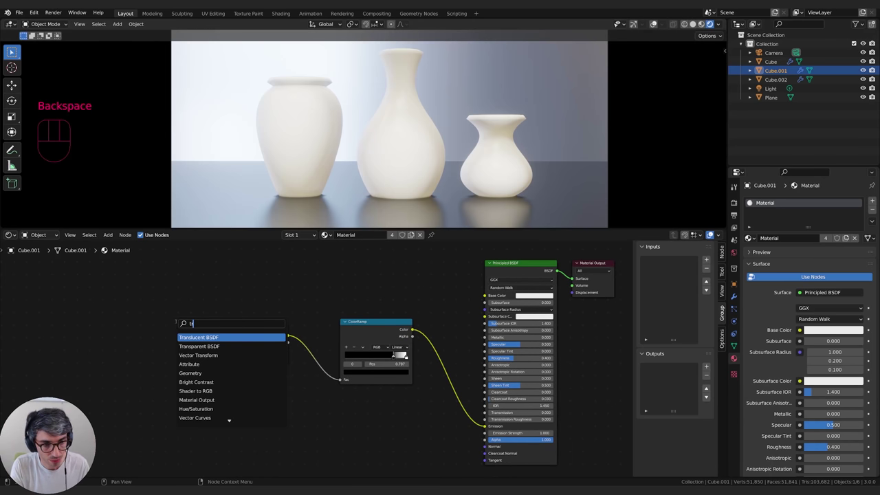
{"action": "key", "text": "BackSpace"}
{"action": "type", "text": "exture co"}
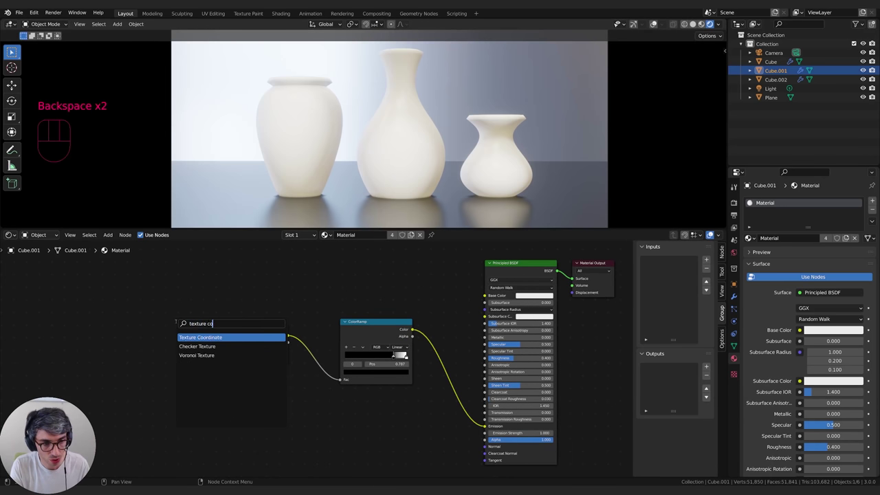
{"action": "key", "text": "Return"}
{"action": "left_click", "coordinate": [177, 323]}
{"action": "key", "text": "g"}
{"action": "left_click", "coordinate": [92, 328]}
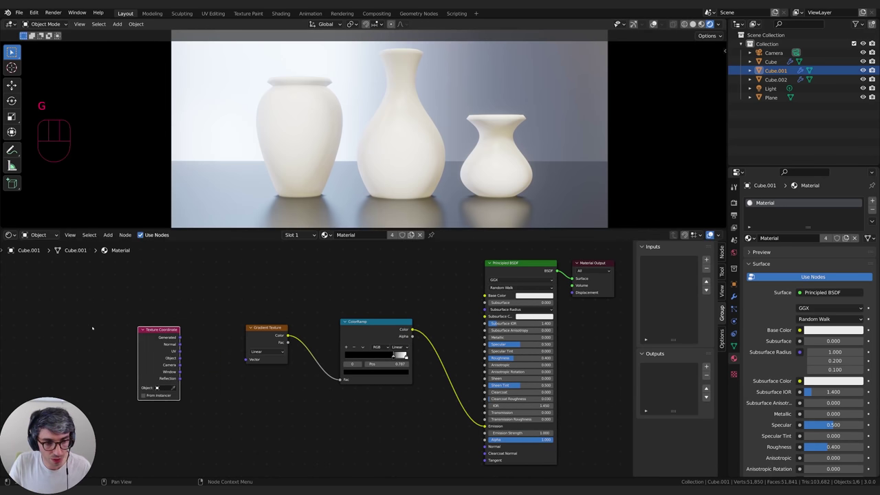
Add a Mapping node, link Generated coordinates through it into the Gradient Texture's Vector, and space the nodes apart
{"action": "key", "text": "shift+a"}
{"action": "left_click", "coordinate": [197, 319]}
{"action": "type", "text": "mapp"}
{"action": "left_click_drag", "start_coordinate": [133, 332], "coordinate": [166, 353]}
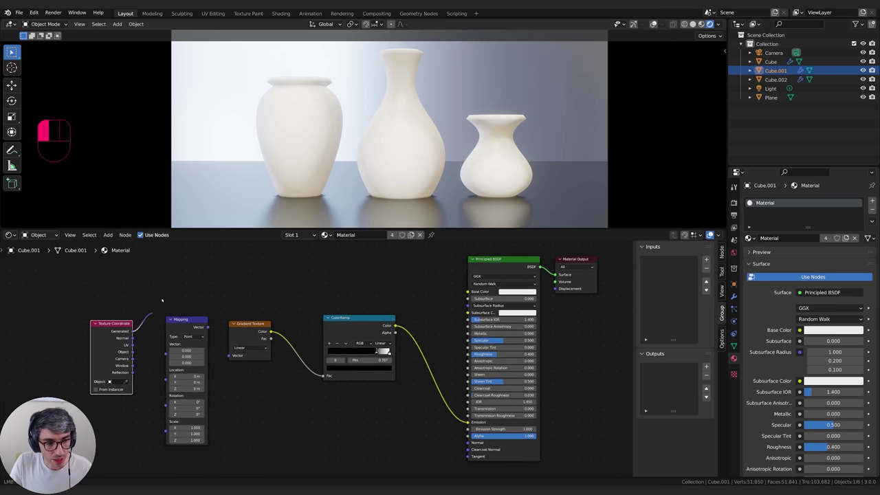
{"action": "left_click_drag", "start_coordinate": [194, 316], "coordinate": [229, 357]}
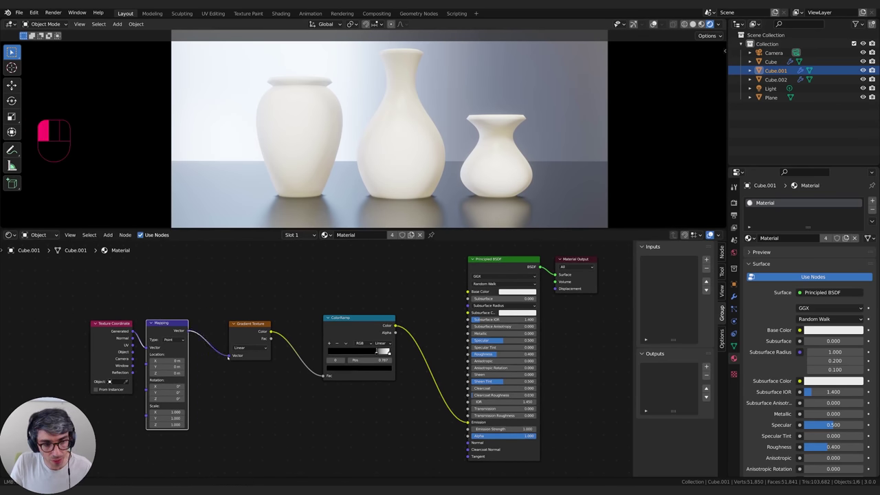
{"action": "middle_click_drag", "start_coordinate": [245, 389], "coordinate": [263, 385]}
{"action": "left_click_drag", "start_coordinate": [194, 320], "coordinate": [206, 330]}
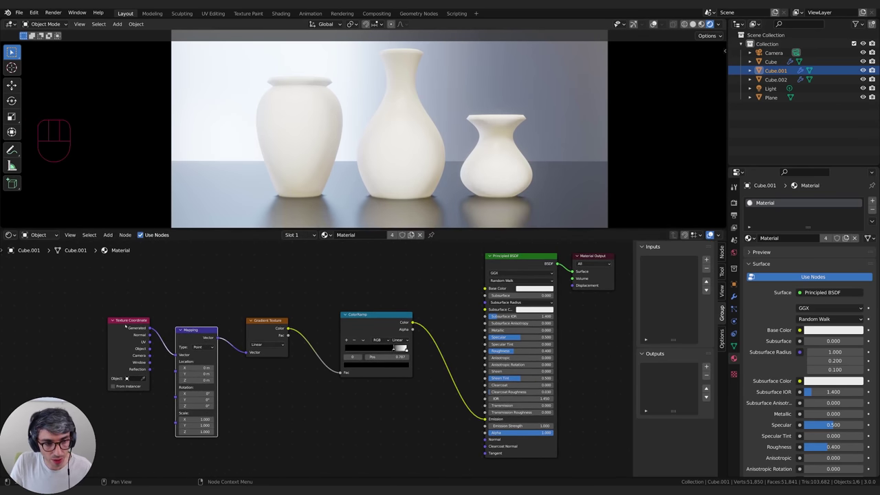
{"action": "left_click_drag", "start_coordinate": [126, 327], "coordinate": [105, 307]}
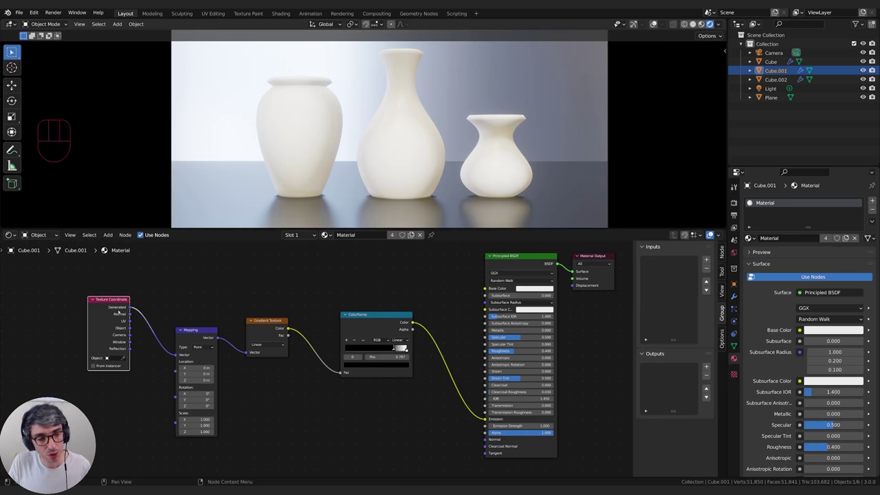
{"action": "left_click_drag", "start_coordinate": [190, 337], "coordinate": [187, 329]}
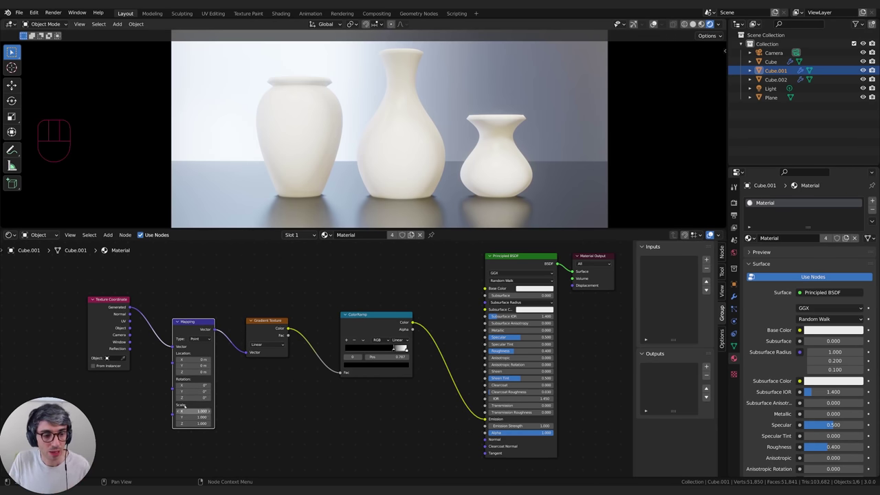
Set the Mapping node's X rotation to 0° and its Y rotation to 90°
{"action": "left_click_drag", "start_coordinate": [191, 386], "coordinate": [249, 391]}
{"action": "left_click", "coordinate": [194, 385]}
{"action": "type", "text": "0"}
{"action": "key", "text": "Return"}
{"action": "left_click", "coordinate": [194, 392]}
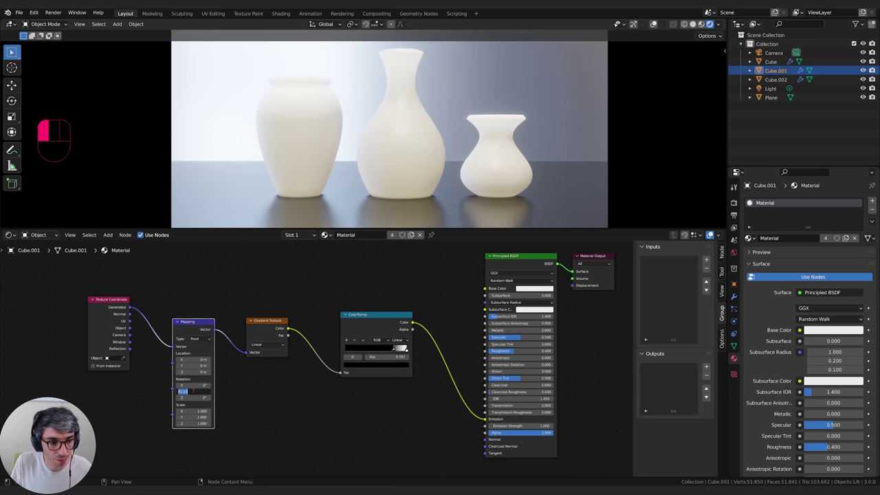
{"action": "type", "text": "90"}
{"action": "key", "text": "Return"}
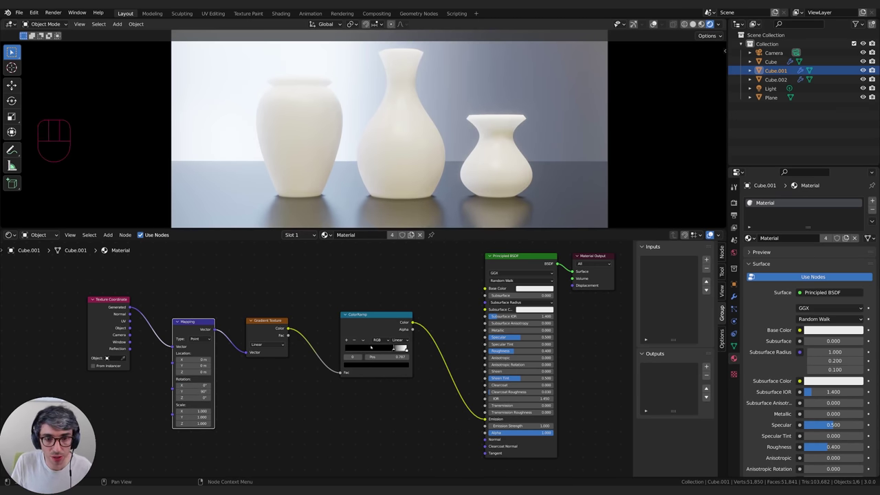
Make the Principled BSDF's base color black and bring the ColorRamp stops close together near the middle, with the white stop at 0.510
{"action": "left_click_drag", "start_coordinate": [395, 348], "coordinate": [377, 348]}
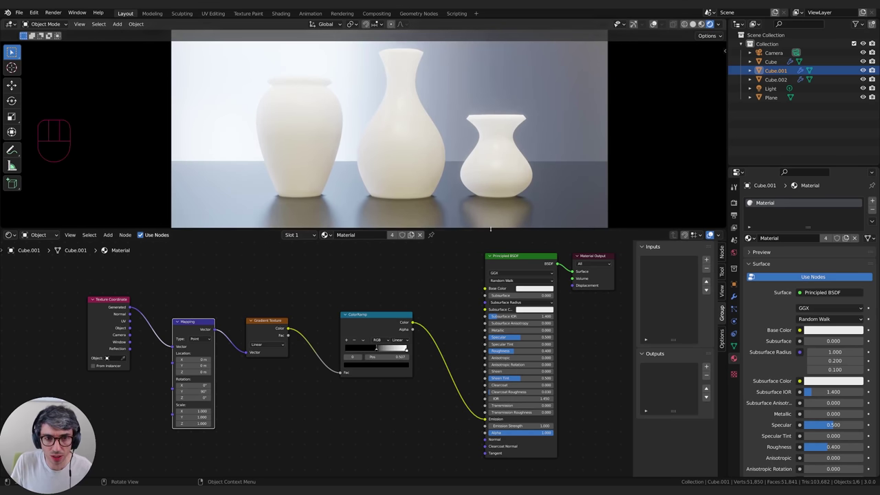
{"action": "left_click", "coordinate": [539, 288]}
{"action": "left_click_drag", "start_coordinate": [571, 206], "coordinate": [570, 246]}
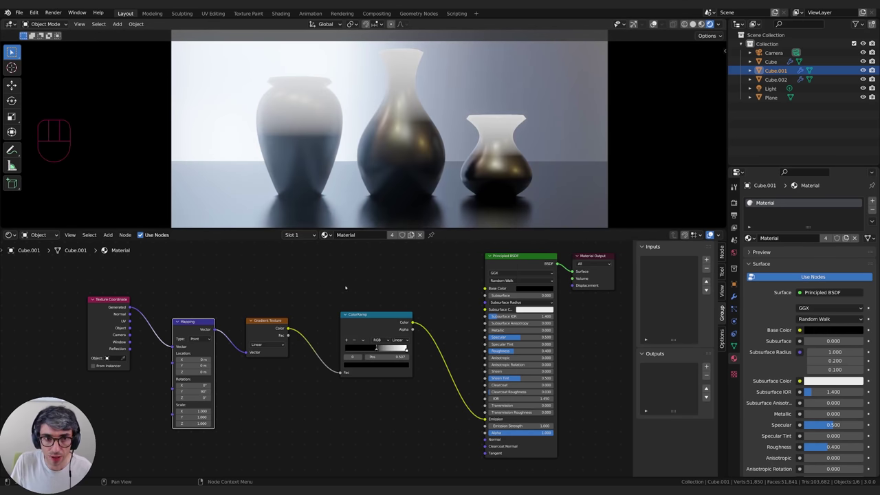
{"action": "mouse_move", "coordinate": [377, 349]}
{"action": "left_mouse_down"}
{"action": "mouse_move", "coordinate": [401, 349]}
{"action": "mouse_move", "coordinate": [374, 350]}
{"action": "left_mouse_up"}
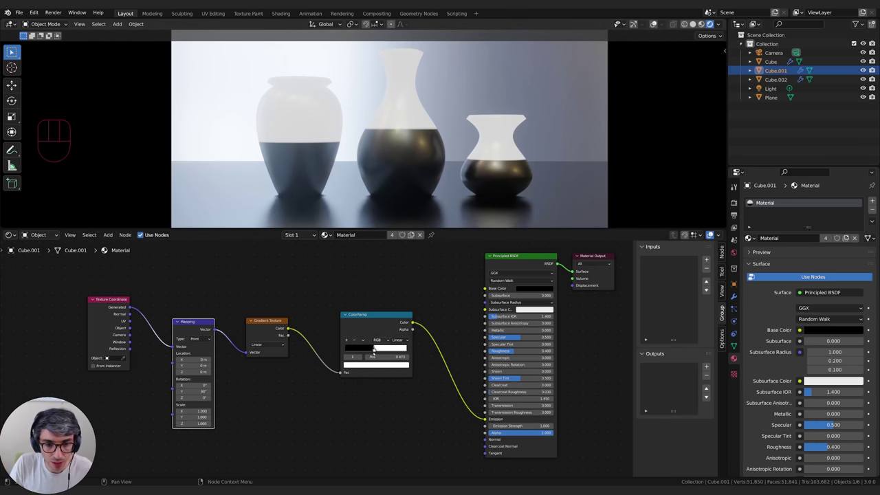
{"action": "mouse_move", "coordinate": [375, 349]}
{"action": "left_mouse_down"}
{"action": "mouse_move", "coordinate": [383, 350]}
{"action": "mouse_move", "coordinate": [375, 350]}
{"action": "left_mouse_up"}
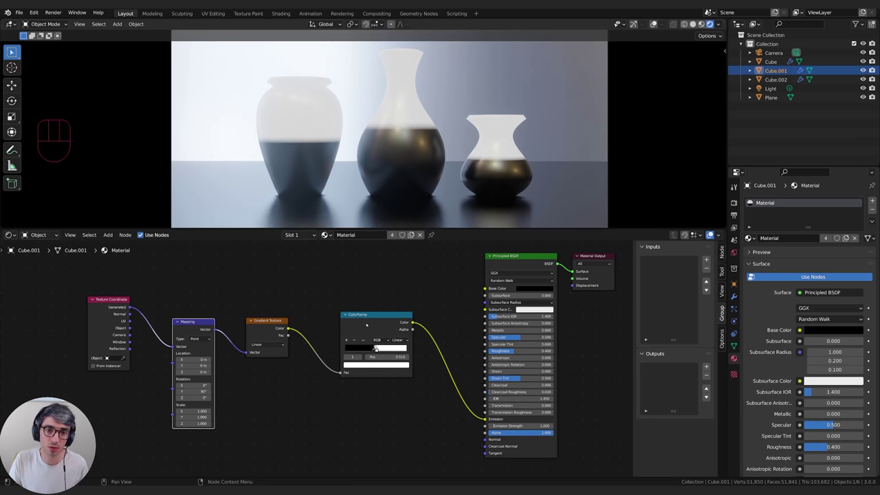
Add a Voronoi Texture node above the Mapping node and set its feature output to Smooth F1
{"action": "left_click", "coordinate": [254, 293]}
{"action": "middle_click_drag", "start_coordinate": [253, 294], "coordinate": [295, 288]}
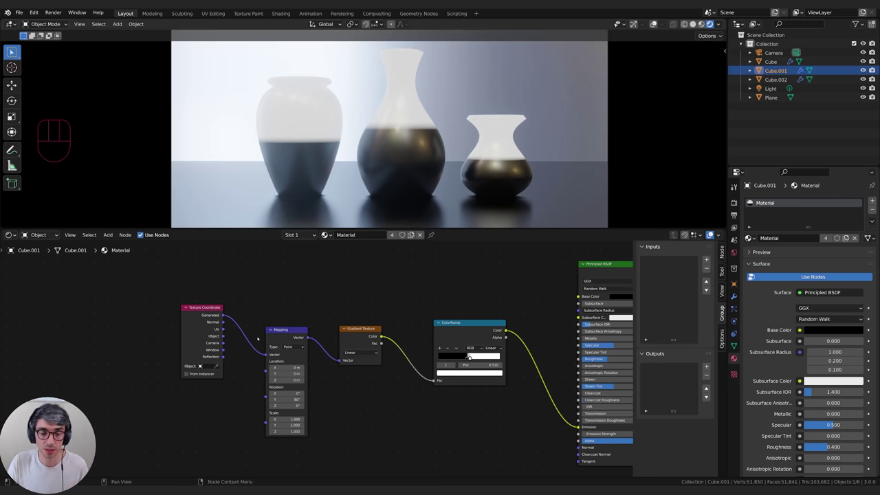
{"action": "key", "text": "shift+a"}
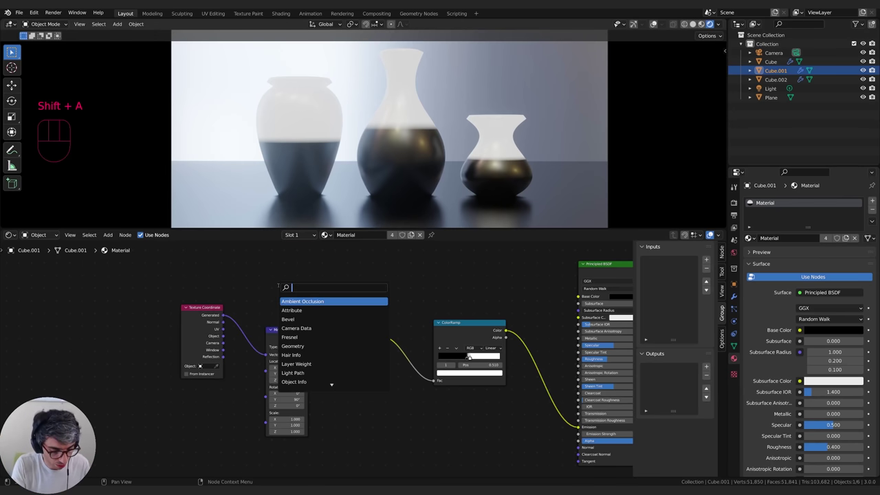
{"action": "type", "text": "voronoi"}
{"action": "key", "text": "Return"}
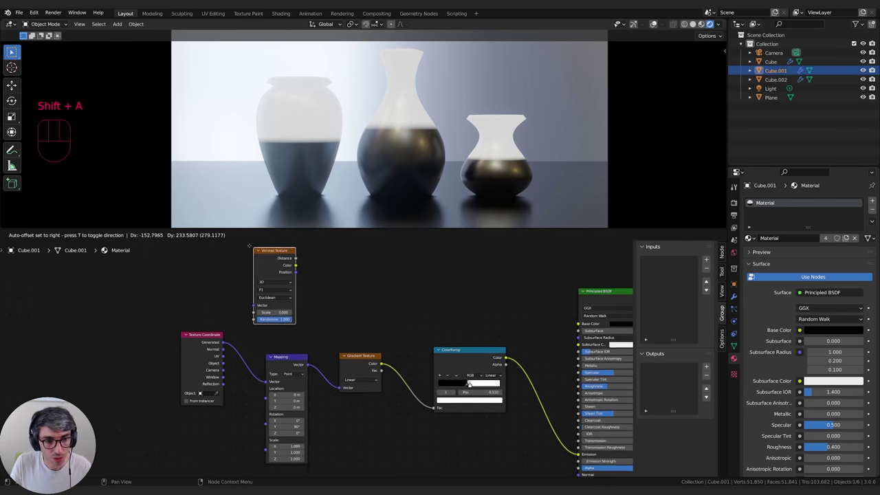
{"action": "left_click", "coordinate": [238, 291]}
{"action": "middle_click_drag", "start_coordinate": [270, 327], "coordinate": [193, 297]}
{"action": "left_click_drag", "start_coordinate": [193, 301], "coordinate": [186, 320]}
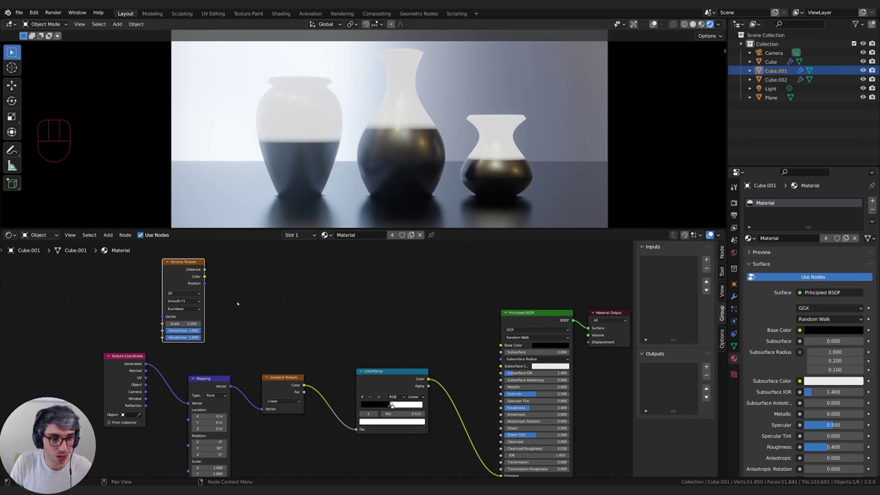
{"action": "middle_click_drag", "start_coordinate": [255, 330], "coordinate": [274, 318]}
{"action": "left_click_drag", "start_coordinate": [217, 305], "coordinate": [215, 306]}
{"action": "left_click", "coordinate": [251, 273]}
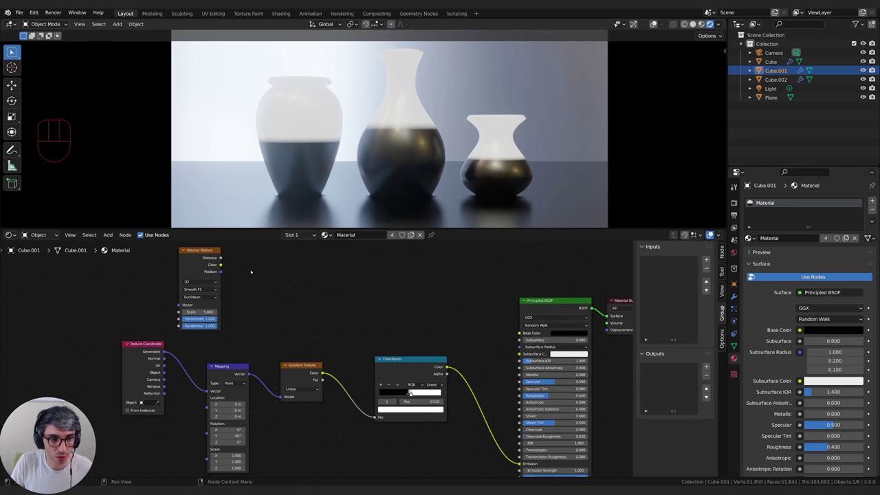
Insert a MixRGB node into the link between the Mapping node and the Gradient Texture
{"action": "middle_click_drag", "start_coordinate": [251, 272], "coordinate": [265, 267]}
{"action": "key", "text": "shift+a"}
{"action": "left_click", "coordinate": [282, 264]}
{"action": "type", "text": "m"}
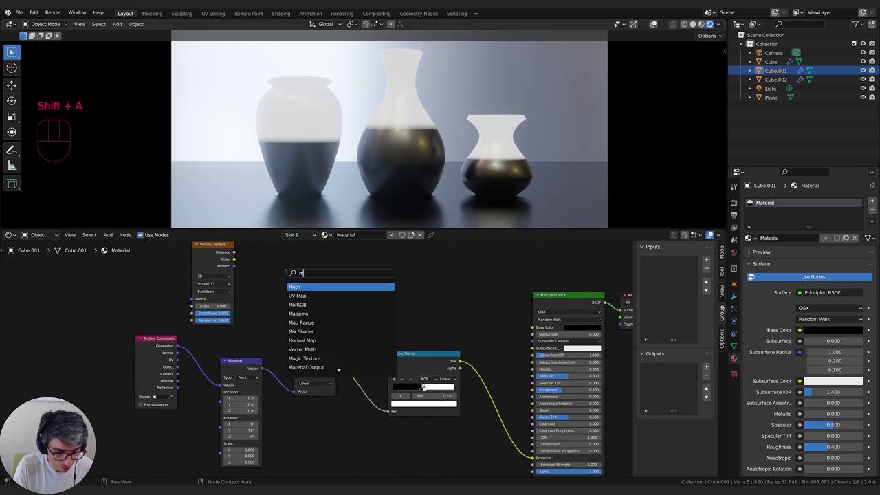
{"action": "type", "text": "ix"}
{"action": "key", "text": "Return"}
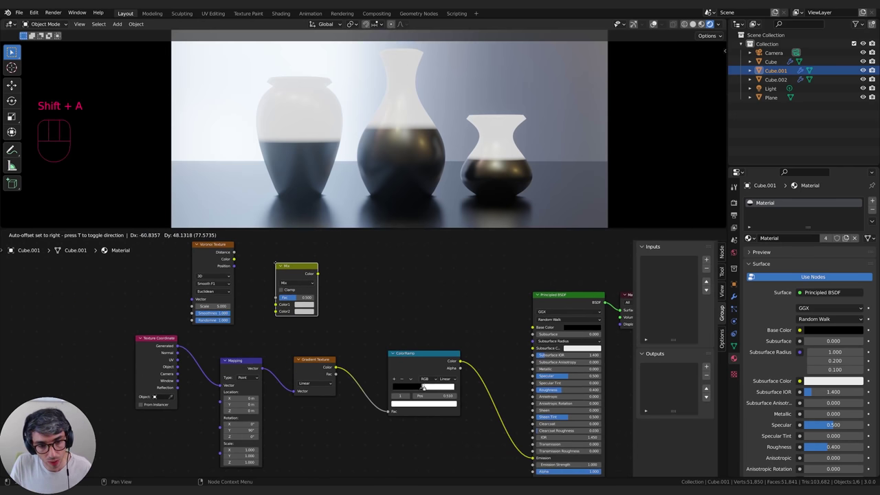
{"action": "left_click", "coordinate": [287, 338]}
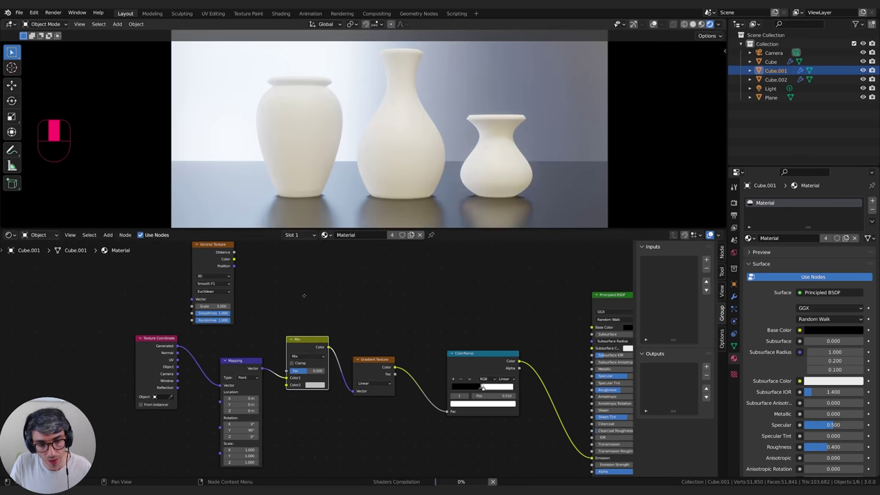
Connect the Voronoi Texture's Distance output to the Mix node's Color2 input
{"action": "middle_click_drag", "start_coordinate": [223, 365], "coordinate": [193, 372]}
{"action": "left_click", "coordinate": [209, 252]}
{"action": "left_click_drag", "start_coordinate": [204, 258], "coordinate": [259, 392]}
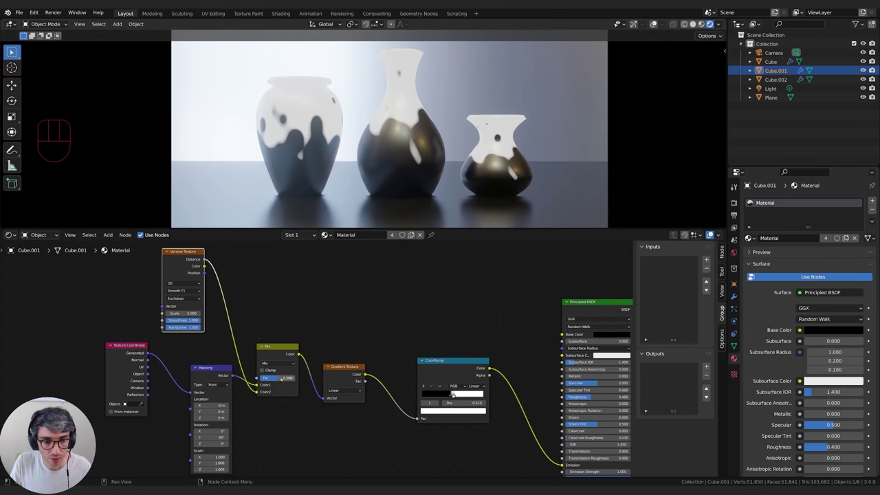
Set the Voronoi Texture's scale to 6.400 and the Mix node's factor to 0.215
{"action": "left_click_drag", "start_coordinate": [283, 379], "coordinate": [238, 382]}
{"action": "left_click_drag", "start_coordinate": [183, 314], "coordinate": [201, 313]}
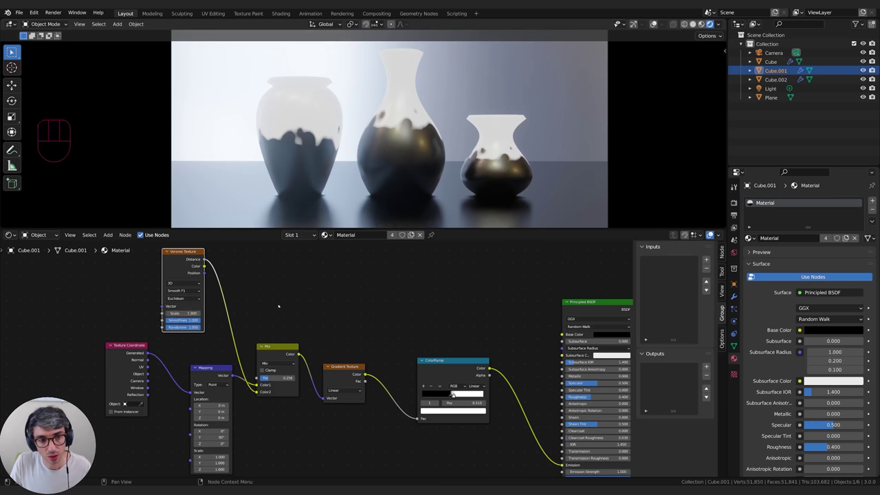
{"action": "left_click_drag", "start_coordinate": [183, 313], "coordinate": [170, 314]}
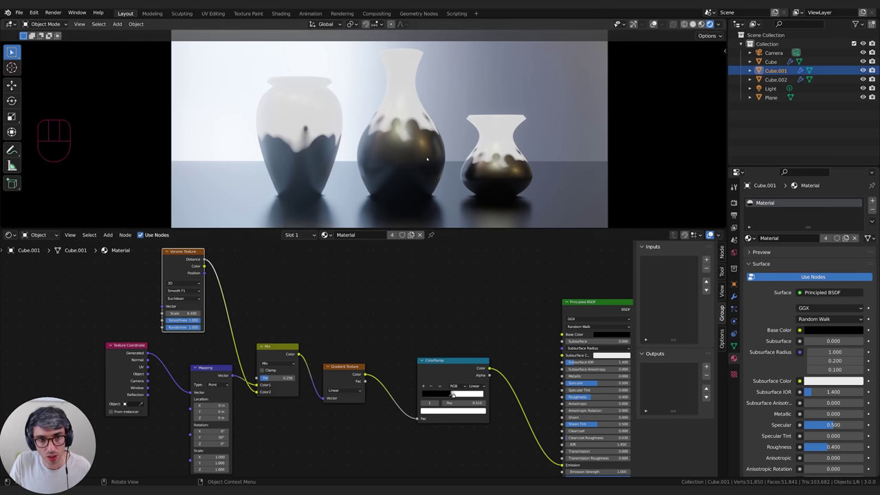
{"action": "left_click_drag", "start_coordinate": [278, 378], "coordinate": [270, 378]}
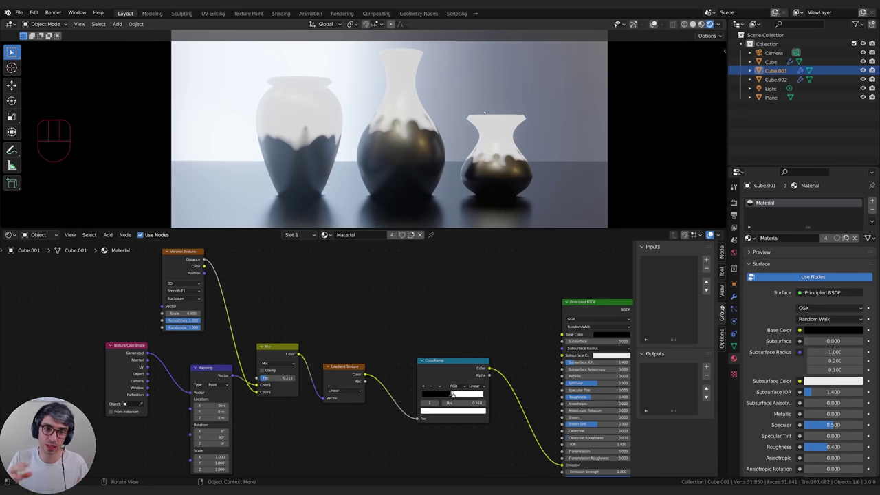
Move the ColorRamp closer to the Gradient Texture and shift the Principled BSDF and Material Output away to make room between them
{"action": "middle_click_drag", "start_coordinate": [451, 316], "coordinate": [422, 300]}
{"action": "left_click_drag", "start_coordinate": [422, 345], "coordinate": [397, 338]}
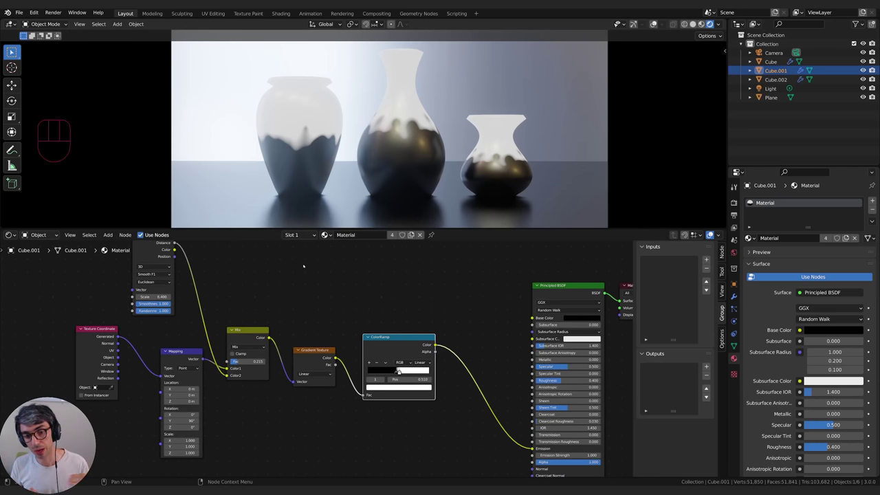
{"action": "middle_click_drag", "start_coordinate": [414, 306], "coordinate": [389, 304]}
{"action": "left_click_drag", "start_coordinate": [377, 337], "coordinate": [370, 337]}
{"action": "middle_click_drag", "start_coordinate": [397, 313], "coordinate": [356, 298]}
{"action": "scroll", "coordinate": [362, 285], "scroll_direction": "down", "scroll_amount": 1}
{"action": "left_click", "coordinate": [467, 297]}
{"action": "left_click", "coordinate": [502, 299], "text": "shift"}
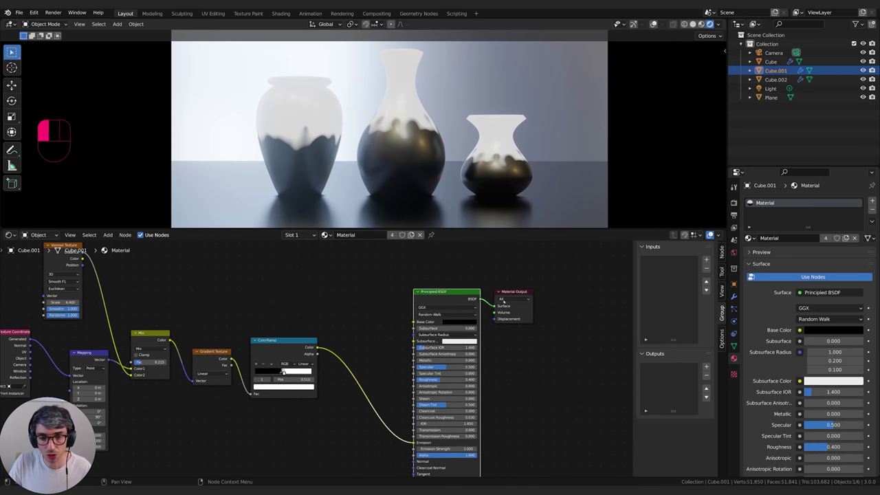
{"action": "key", "text": "g"}
{"action": "left_click", "coordinate": [550, 290]}
{"action": "middle_click_drag", "start_coordinate": [393, 353], "coordinate": [409, 349]}
{"action": "middle_click_drag", "start_coordinate": [389, 295], "coordinate": [403, 311]}
{"action": "left_click", "coordinate": [403, 310]}
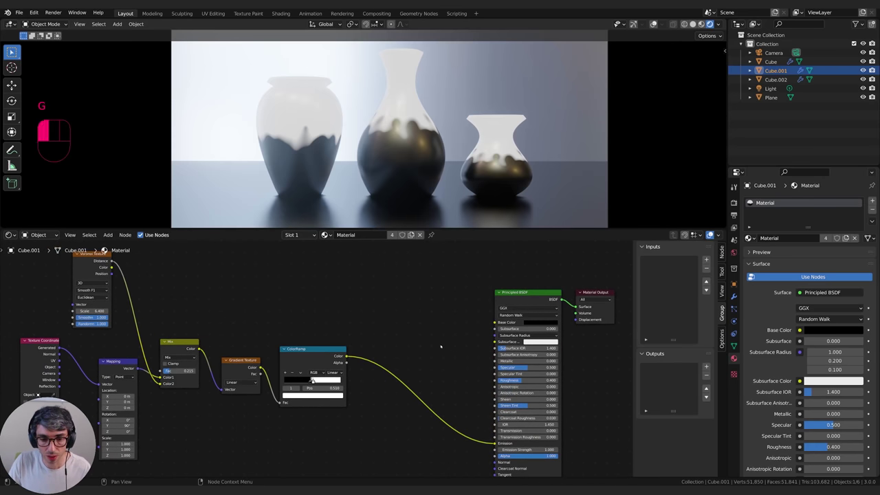
Add a second ColorRamp node in the gap between the existing ColorRamp and the Principled BSDF
{"action": "key", "text": "shift+a"}
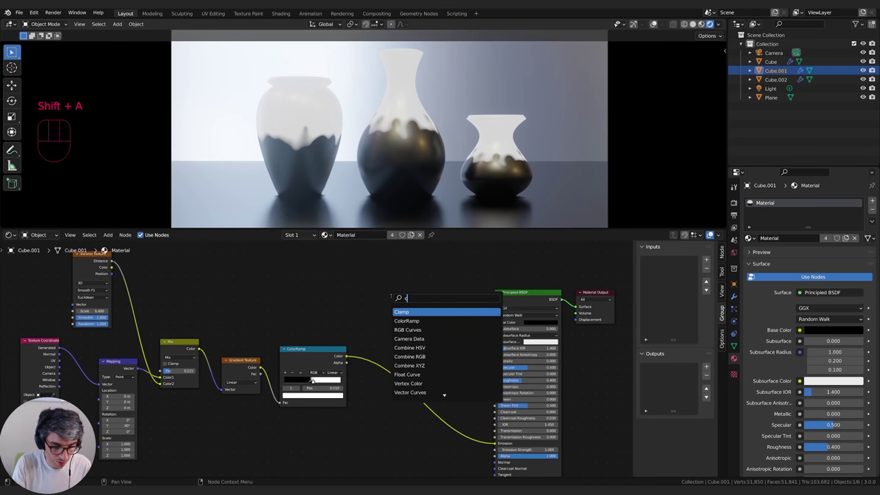
{"action": "left_click", "coordinate": [407, 322]}
{"action": "left_click", "coordinate": [377, 314]}
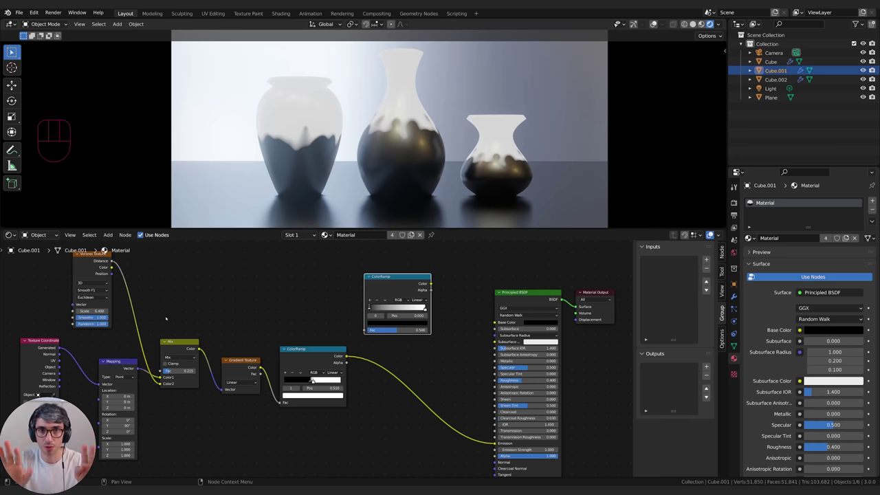
Color the new ramp with a dark blue first stop and a light blue end stop
{"action": "left_click", "coordinate": [386, 323]}
{"action": "left_click_drag", "start_coordinate": [418, 279], "coordinate": [404, 247]}
{"action": "left_click", "coordinate": [425, 309]}
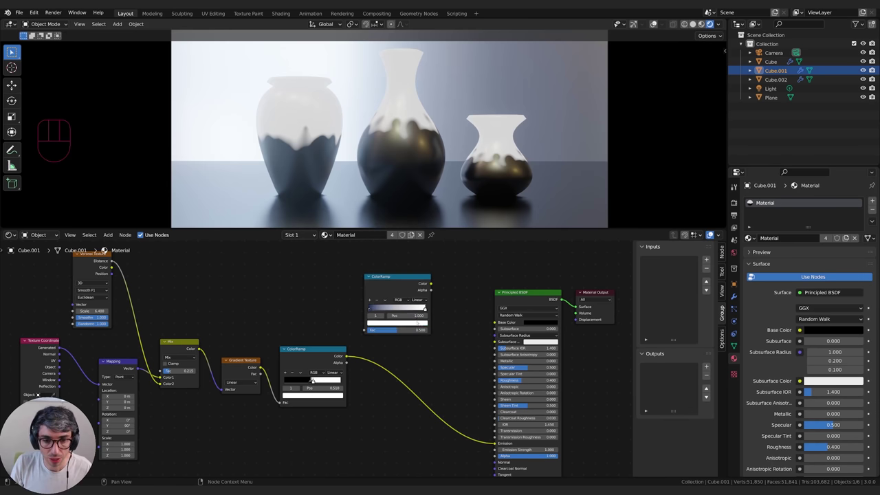
{"action": "left_click", "coordinate": [405, 323]}
{"action": "left_click", "coordinate": [402, 252]}
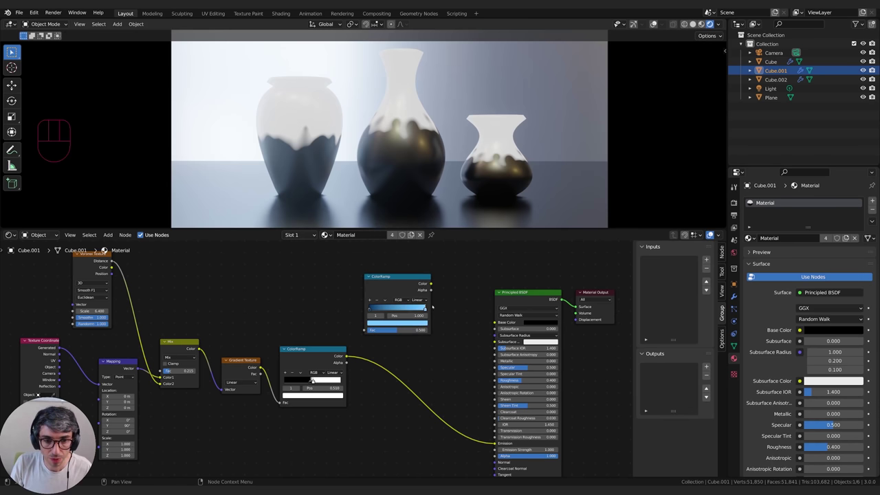
Feed the black-and-white ColorRamp through the blue ramp into Base Color, and disconnect the Principled BSDF's Emission input
{"action": "left_click_drag", "start_coordinate": [346, 357], "coordinate": [369, 330]}
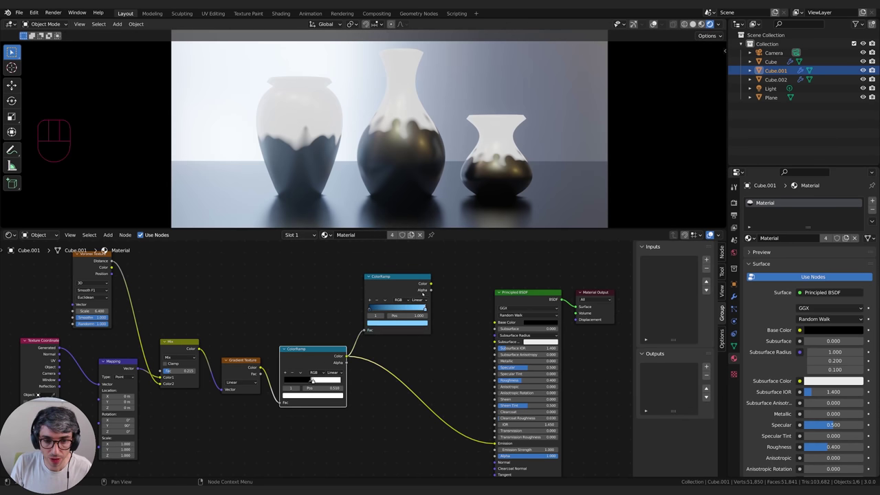
{"action": "left_click_drag", "start_coordinate": [431, 284], "coordinate": [495, 323]}
{"action": "middle_click_drag", "start_coordinate": [468, 367], "coordinate": [459, 346]}
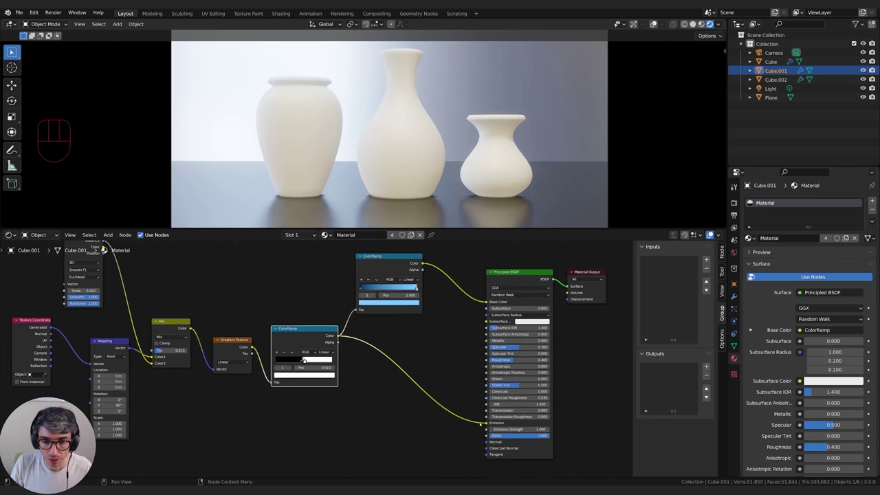
{"action": "left_click_drag", "start_coordinate": [486, 424], "coordinate": [446, 414]}
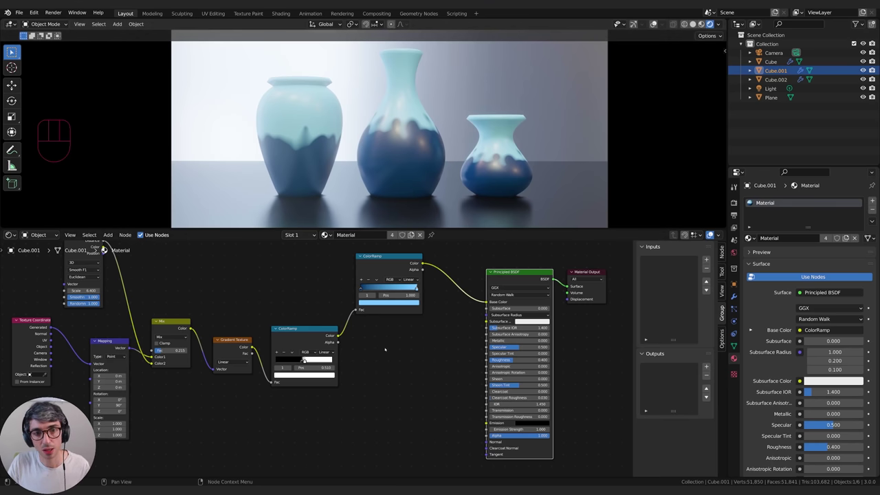
Set the Principled BSDF's roughness to 0.250
{"action": "middle_click_drag", "start_coordinate": [393, 355], "coordinate": [363, 395]}
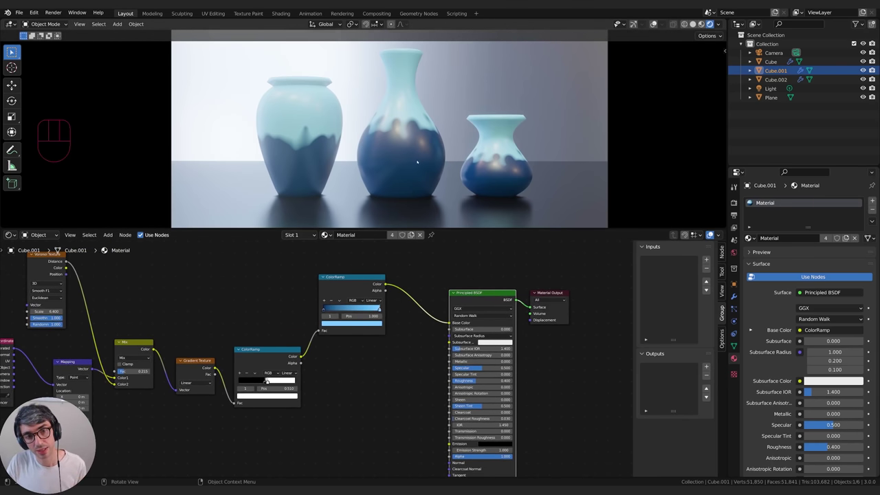
{"action": "middle_click_drag", "start_coordinate": [375, 366], "coordinate": [356, 346]}
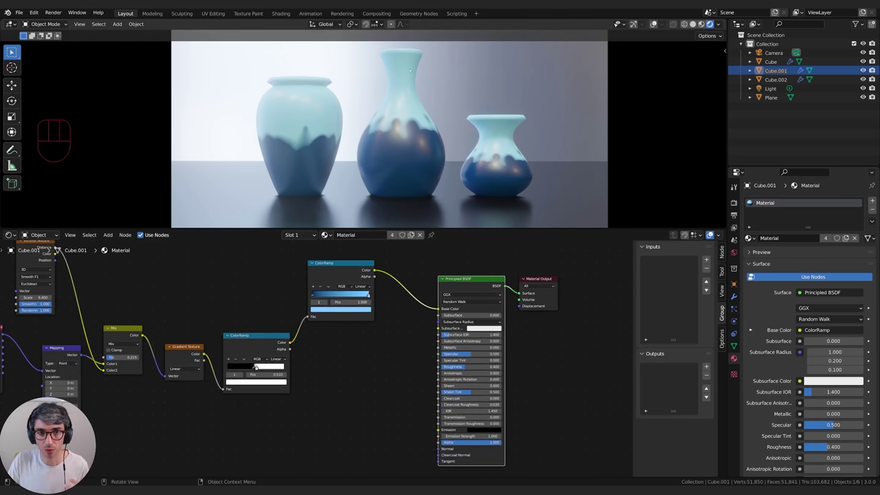
{"action": "left_click_drag", "start_coordinate": [481, 367], "coordinate": [459, 366]}
{"action": "left_click", "coordinate": [454, 367]}
{"action": "key", "text": "BackSpace"}
{"action": "left_click", "coordinate": [405, 367]}
{"action": "middle_click_drag", "start_coordinate": [375, 369], "coordinate": [424, 363]}
{"action": "left_click", "coordinate": [389, 367]}
{"action": "middle_click_drag", "start_coordinate": [355, 348], "coordinate": [361, 348]}
{"action": "left_click", "coordinate": [366, 349]}
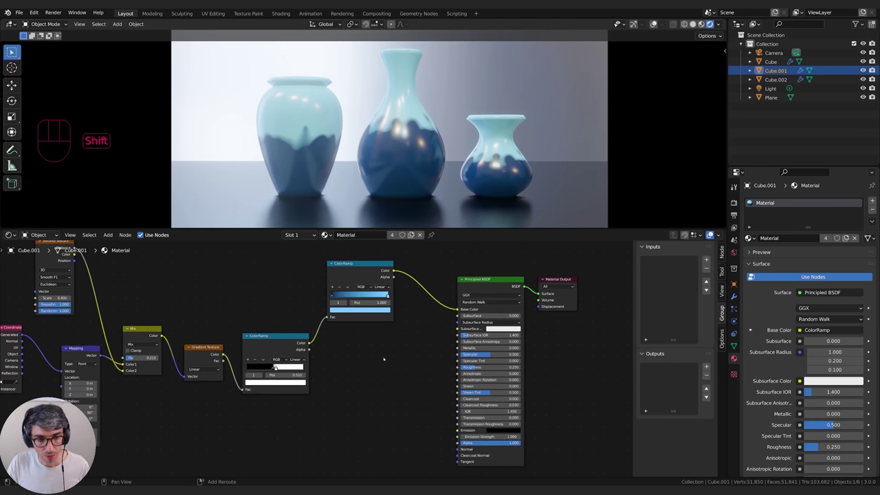
Add another ColorRamp node below the blue ramp, beside the Principled BSDF's Roughness input
{"action": "key", "text": "shift+a"}
{"action": "mouse_move", "coordinate": [347, 365]}
{"action": "left_click", "coordinate": [395, 365]}
{"action": "left_click", "coordinate": [399, 367]}
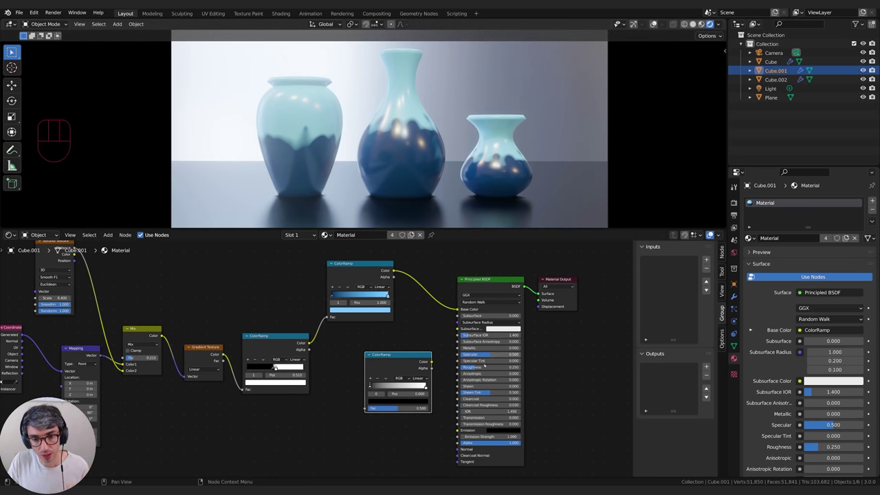
Set the new ramp's white end stop to a grey with a value of 0.25
{"action": "left_click", "coordinate": [481, 368]}
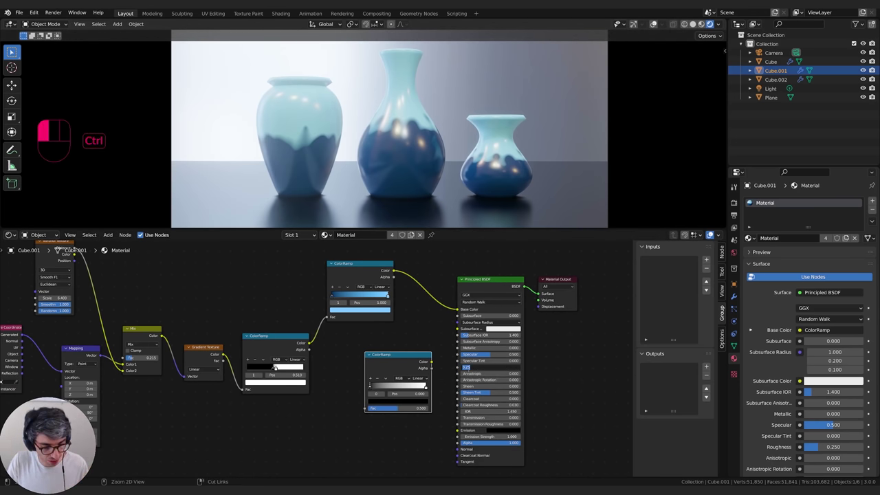
{"action": "key", "text": "Return"}
{"action": "left_click", "coordinate": [425, 388]}
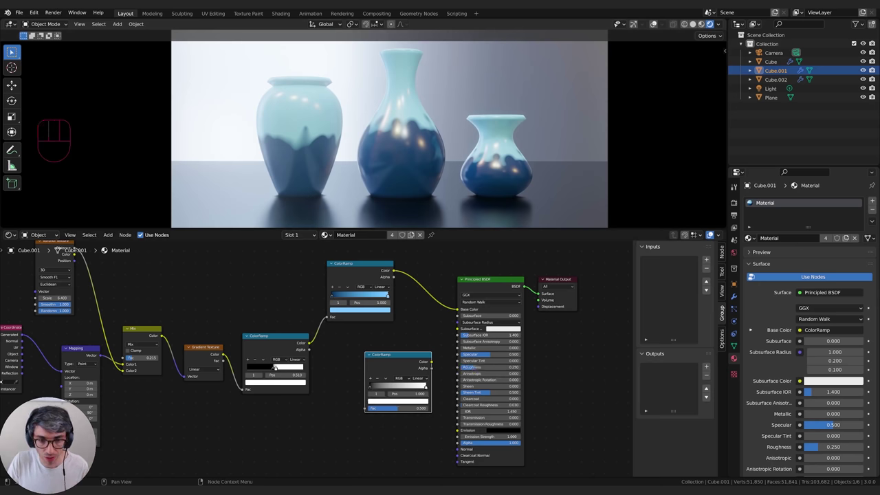
{"action": "left_click", "coordinate": [413, 401]}
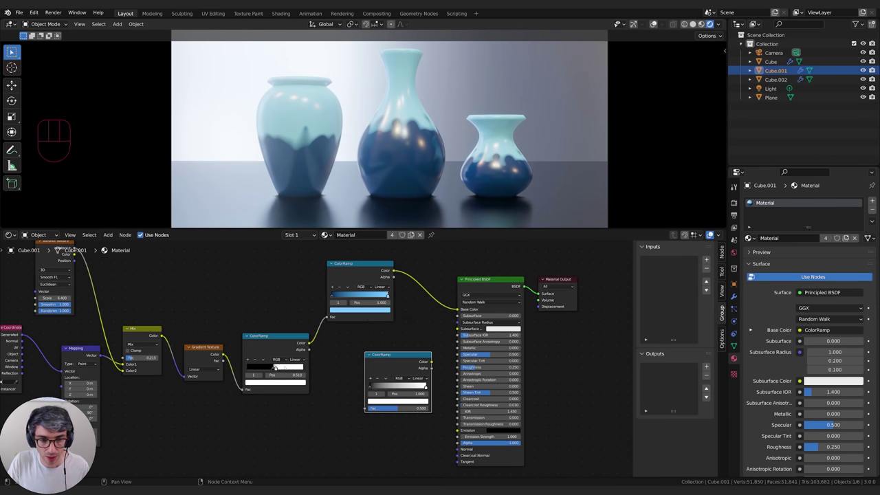
{"action": "left_click", "coordinate": [416, 402]}
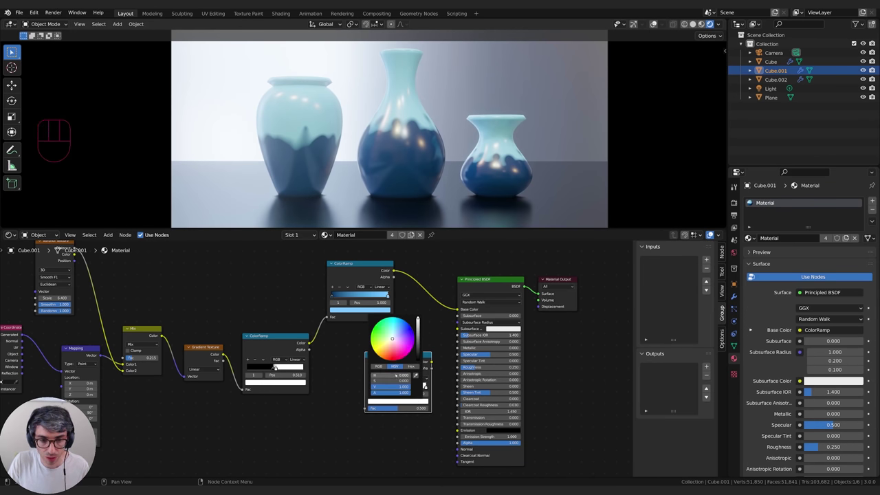
{"action": "left_click", "coordinate": [377, 387]}
{"action": "type", "text": "0.25"}
{"action": "key", "text": "Return"}
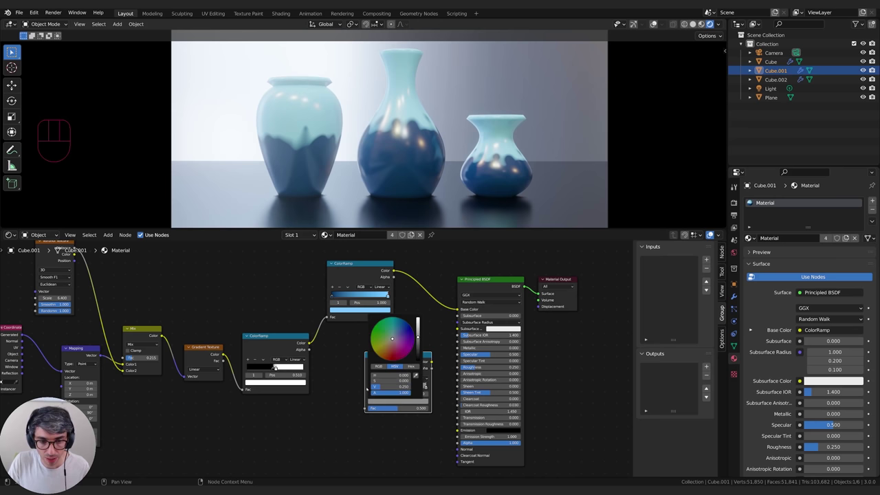
{"action": "left_click", "coordinate": [375, 366]}
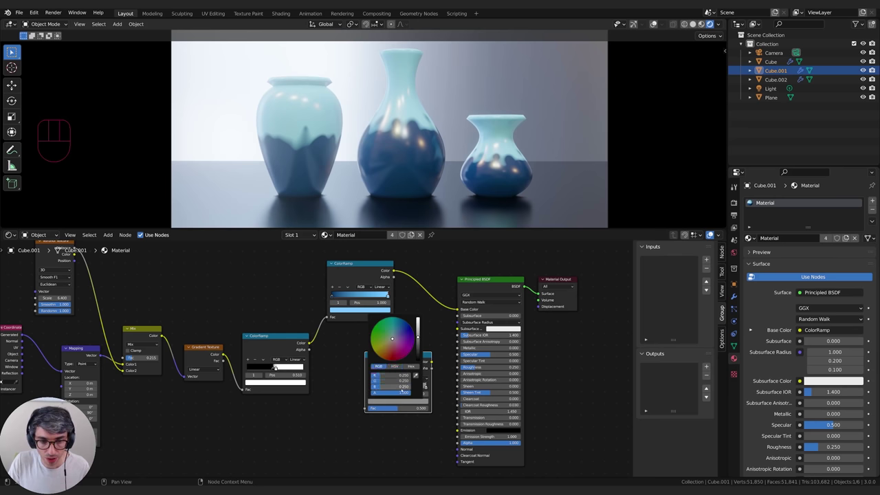
{"action": "left_click", "coordinate": [350, 375]}
{"action": "middle_click_drag", "start_coordinate": [350, 375], "coordinate": [346, 375]}
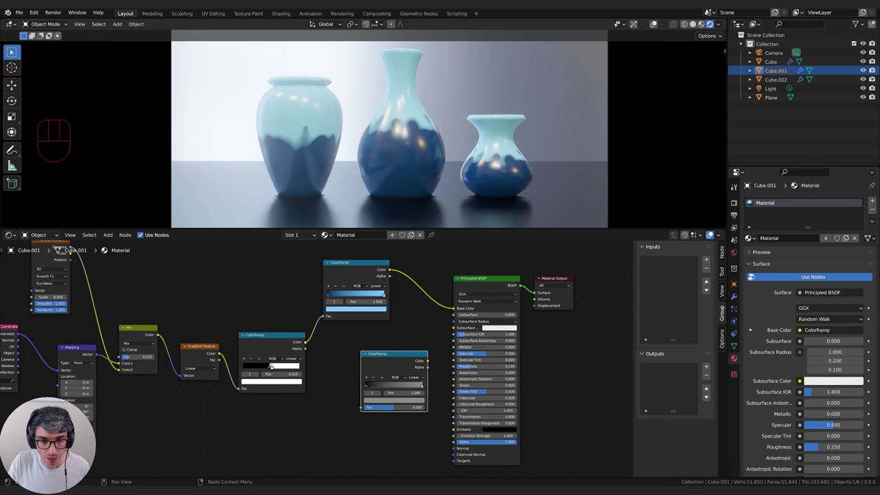
Route the black-and-white ColorRamp through the grey ramp into Roughness, and brighten the grey ramp's black stop to light grey
{"action": "left_click_drag", "start_coordinate": [305, 342], "coordinate": [364, 408]}
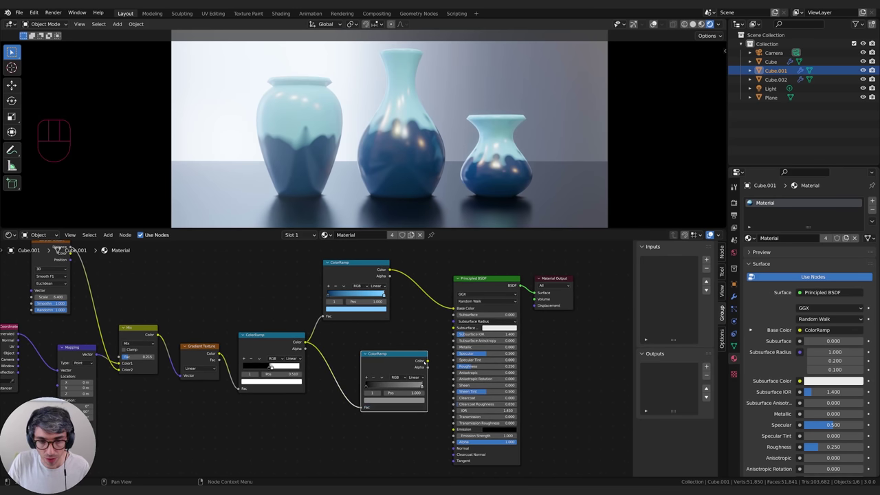
{"action": "left_click_drag", "start_coordinate": [427, 361], "coordinate": [456, 366]}
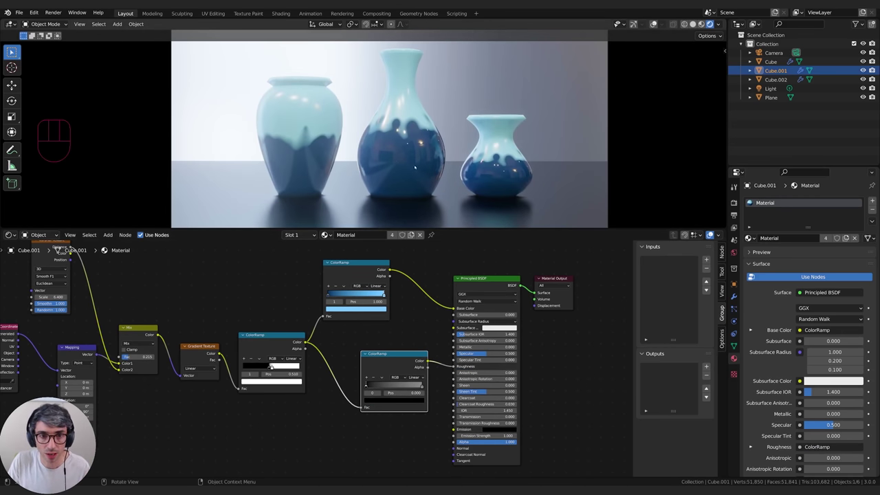
{"action": "left_click", "coordinate": [404, 401]}
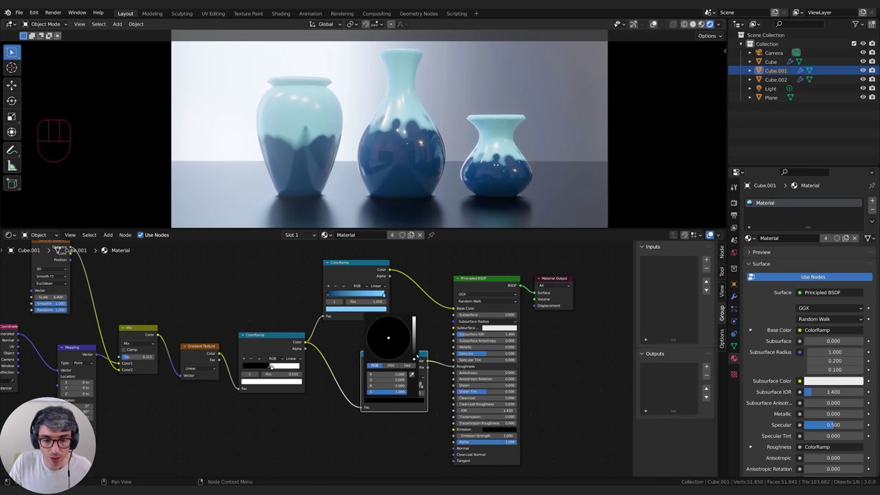
{"action": "left_click_drag", "start_coordinate": [415, 357], "coordinate": [414, 326]}
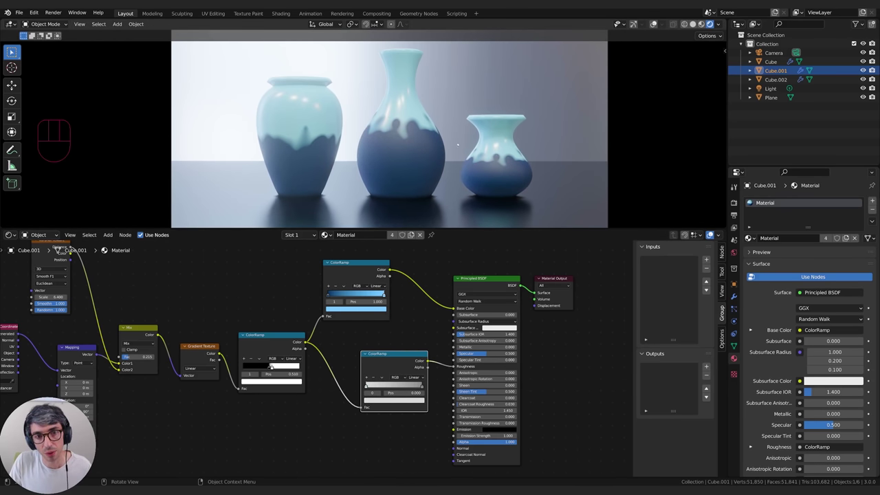
Add one more ColorRamp node below the black-and-white ColorRamp
{"action": "middle_click_drag", "start_coordinate": [409, 310], "coordinate": [381, 303]}
{"action": "scroll", "coordinate": [409, 269], "scroll_direction": "down", "scroll_amount": 2}
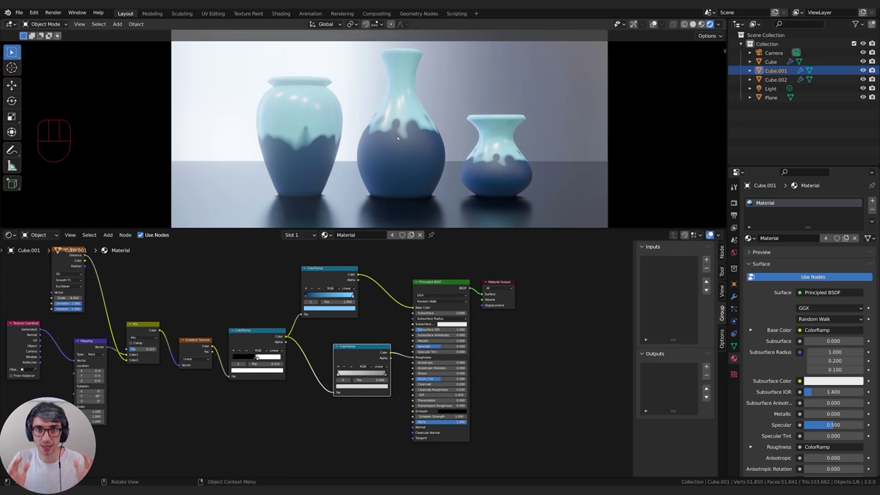
{"action": "middle_click_drag", "start_coordinate": [264, 349], "coordinate": [225, 300]}
{"action": "left_click", "coordinate": [224, 300]}
{"action": "key", "text": "shift+a"}
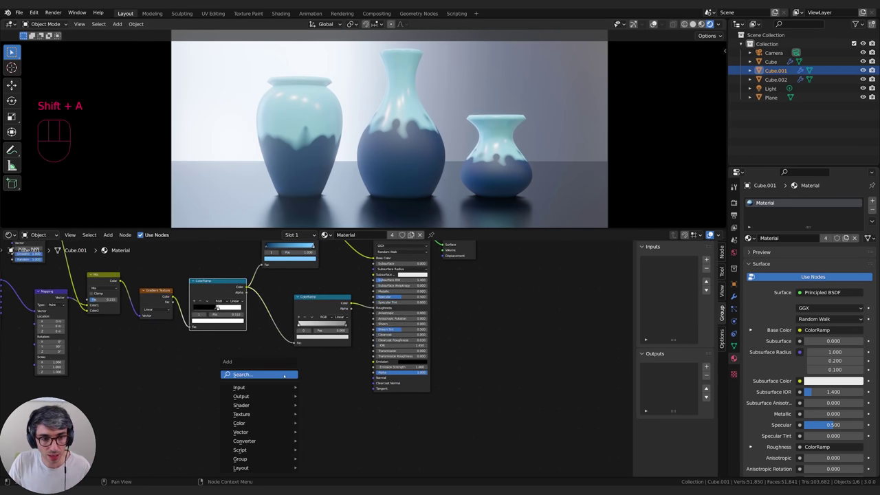
{"action": "key", "text": "shift+a"}
{"action": "type", "text": "colo"}
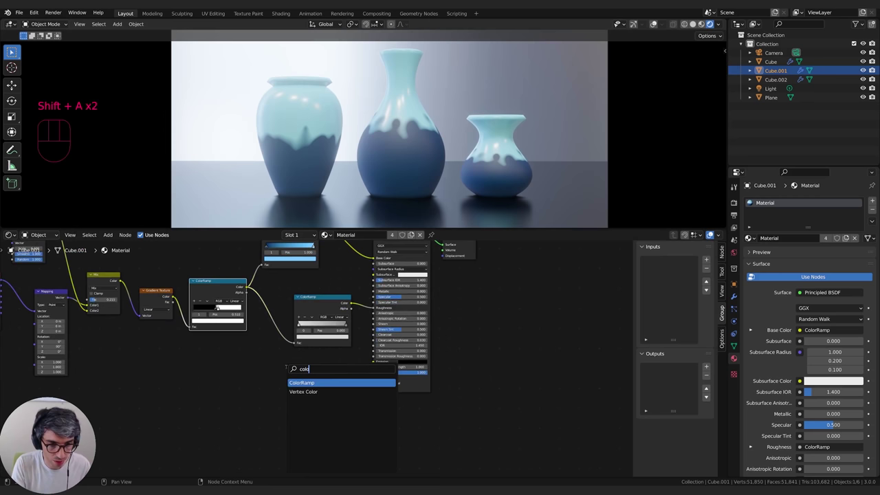
{"action": "key", "text": "Return"}
{"action": "left_click", "coordinate": [221, 375]}
Add a Bump node beside the lowest ColorRamp
{"action": "key", "text": "shift+a"}
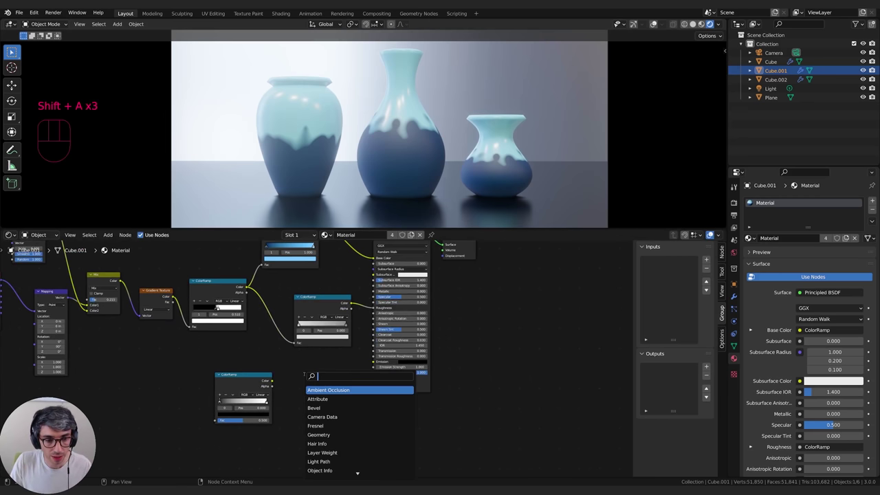
{"action": "type", "text": "bump"}
{"action": "key", "text": "Return"}
{"action": "left_click", "coordinate": [306, 377]}
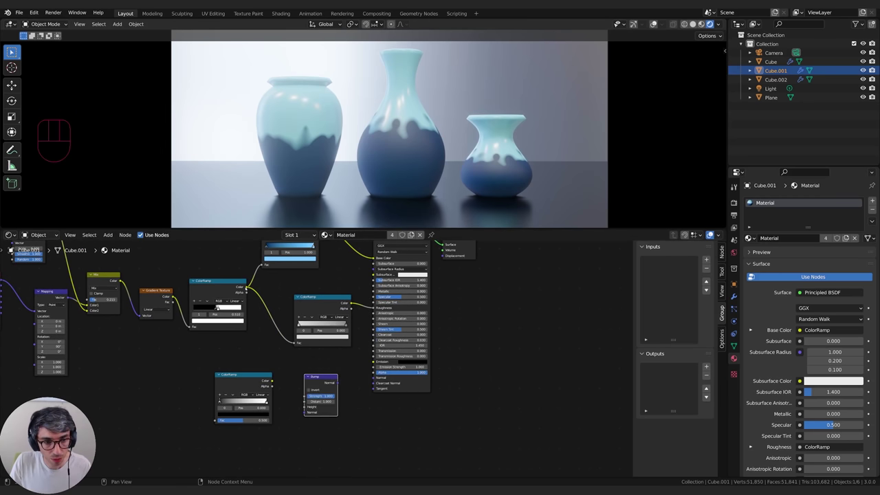
Connect the black-and-white ramp through the lowest ColorRamp to the Bump's Height, and the Bump's output to the Principled BSDF's Normal
{"action": "left_click_drag", "start_coordinate": [245, 286], "coordinate": [216, 420]}
{"action": "left_click_drag", "start_coordinate": [272, 380], "coordinate": [304, 406]}
{"action": "mouse_move", "coordinate": [338, 381]}
{"action": "left_mouse_down"}
{"action": "mouse_move", "coordinate": [375, 377]}
{"action": "mouse_move", "coordinate": [341, 375]}
{"action": "left_mouse_up"}
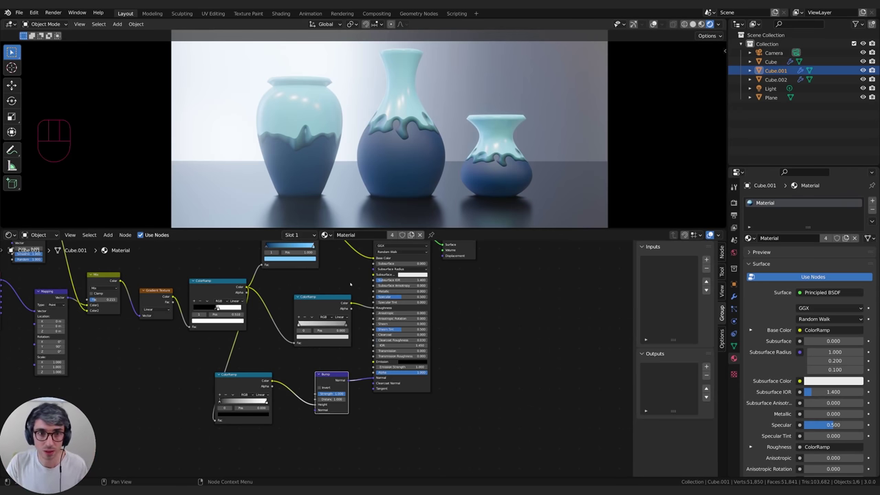
Reduce the Bump node's distance to 0.010
{"action": "left_click_drag", "start_coordinate": [332, 400], "coordinate": [326, 400], "text": "shift"}
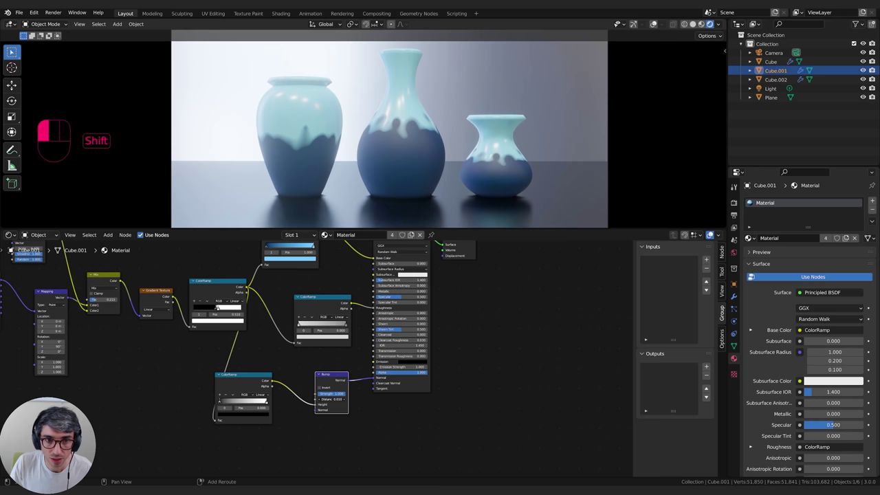
{"action": "left_click_drag", "start_coordinate": [326, 399], "coordinate": [326, 399], "text": "shift"}
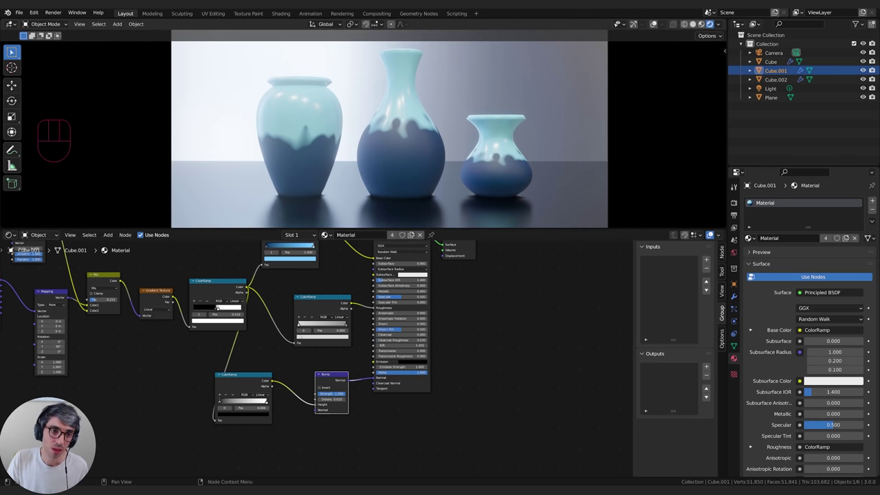
Change the interpolation of the ColorRamp feeding the Bump node to Ease
{"action": "middle_click_drag", "start_coordinate": [287, 367], "coordinate": [269, 365]}
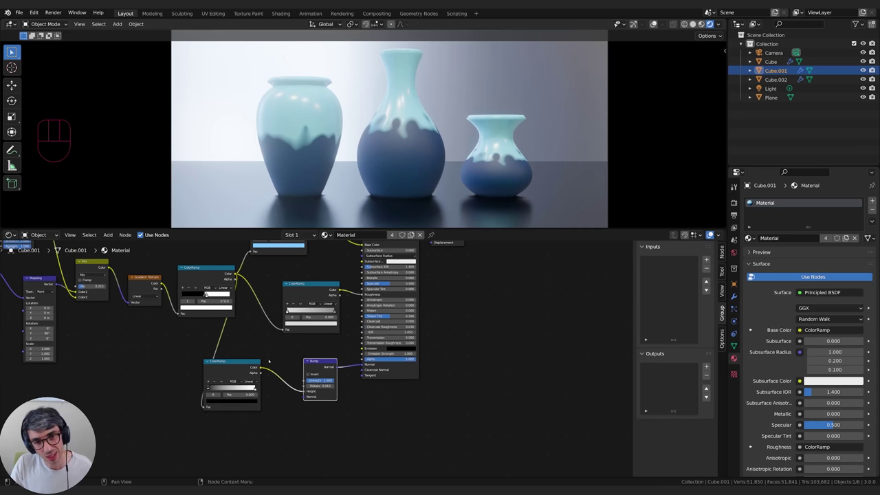
{"action": "left_click", "coordinate": [249, 382]}
{"action": "left_click", "coordinate": [250, 387]}
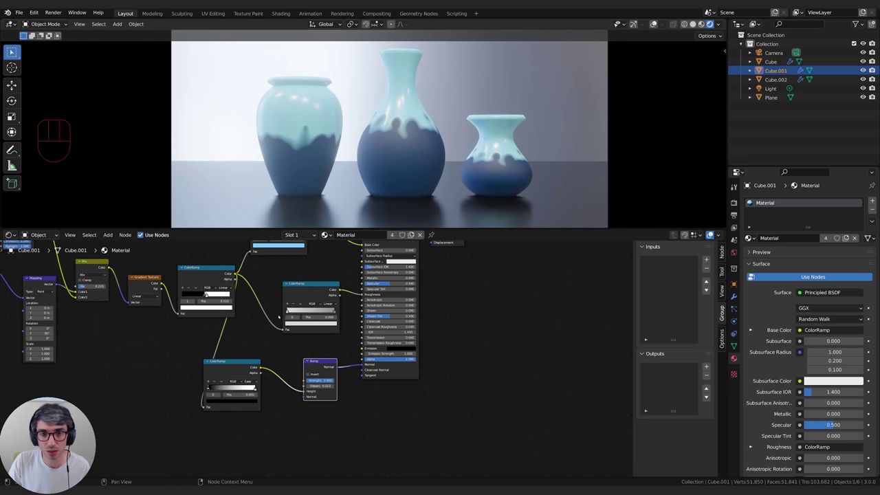
Add a Noise Texture node below the ColorRamp with Ease interpolation
{"action": "middle_click_drag", "start_coordinate": [276, 345], "coordinate": [332, 379]}
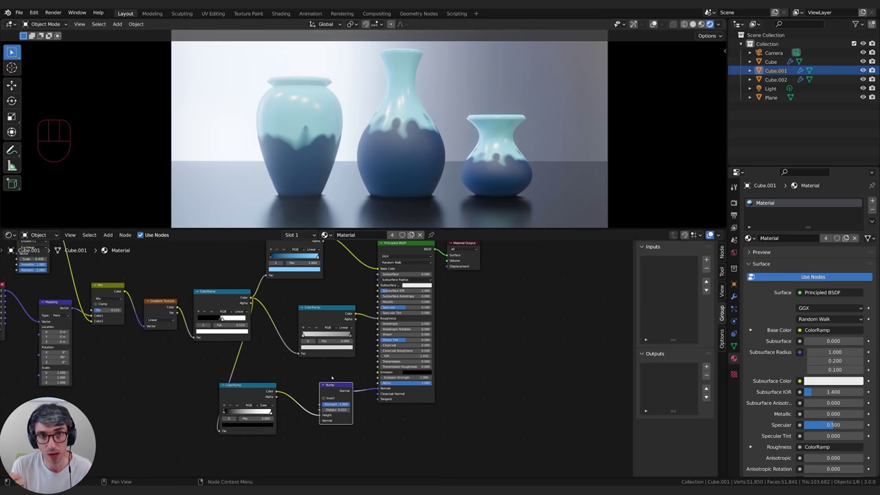
{"action": "middle_click_drag", "start_coordinate": [287, 387], "coordinate": [295, 364]}
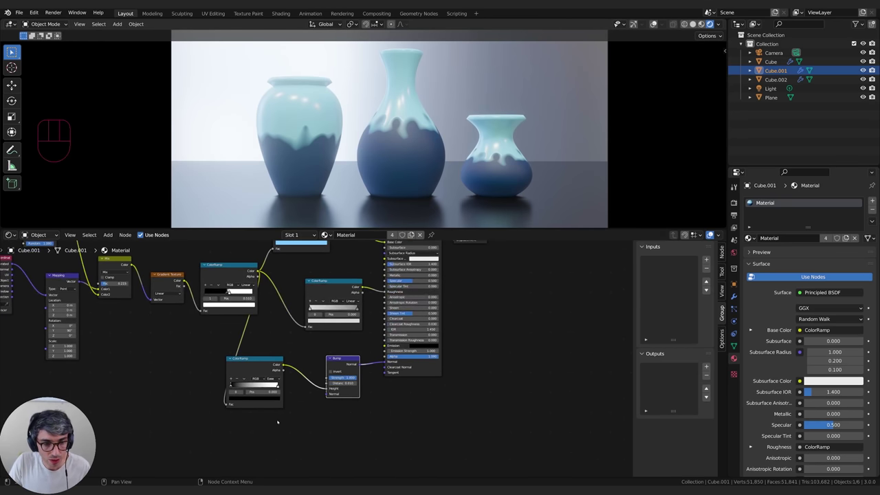
{"action": "middle_click_drag", "start_coordinate": [278, 423], "coordinate": [294, 406]}
{"action": "key", "text": "shift+a"}
{"action": "left_click", "coordinate": [266, 383]}
{"action": "type", "text": "noise"}
{"action": "key", "text": "Down"}
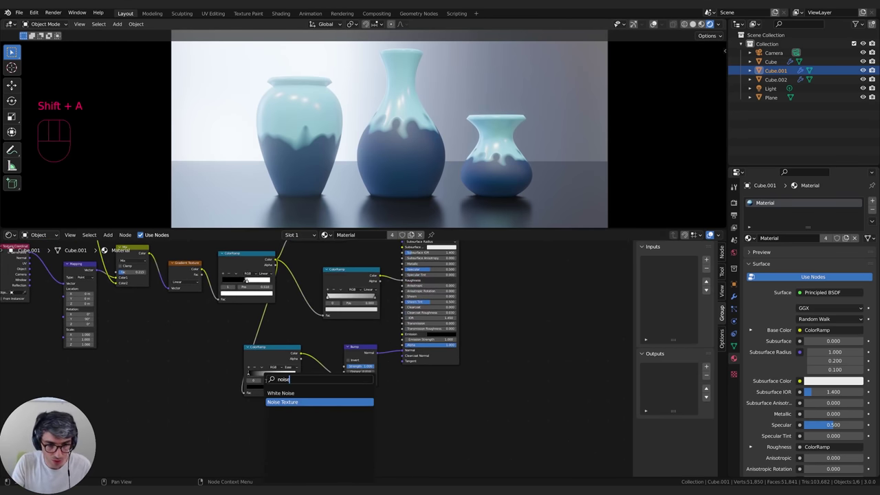
{"action": "key", "text": "Return"}
{"action": "left_click", "coordinate": [185, 398]}
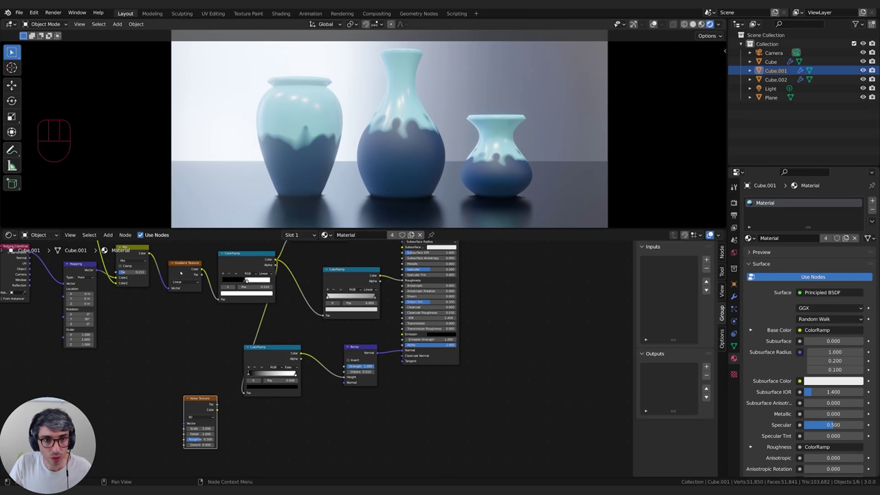
{"action": "left_click_drag", "start_coordinate": [202, 403], "coordinate": [246, 418]}
{"action": "left_click_drag", "start_coordinate": [253, 356], "coordinate": [258, 356]}
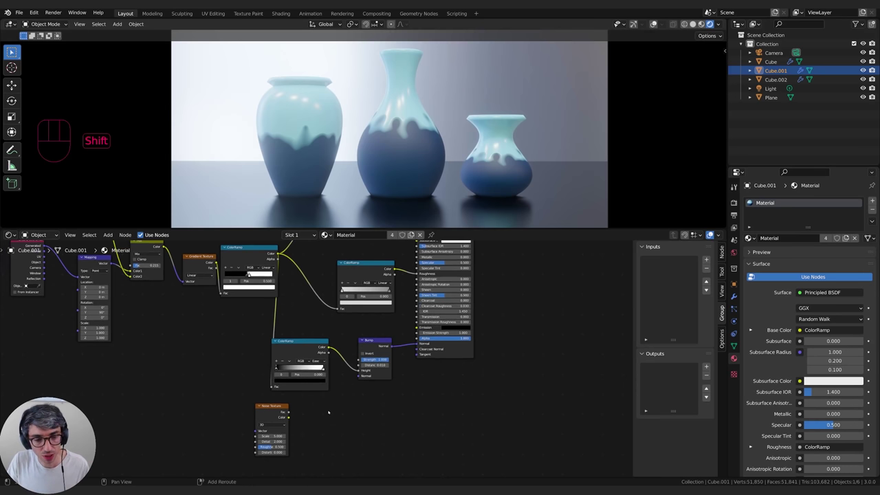
Add a ColorRamp beside the Noise Texture, feed it the noise Fac, and connect its Color to the Bump's Height
{"action": "key", "text": "shift+a"}
{"action": "type", "text": "color ramp"}
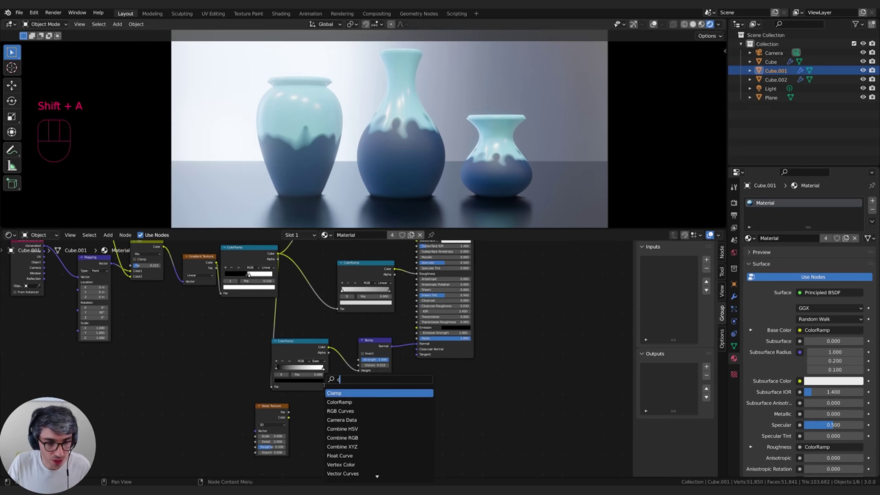
{"action": "key", "text": "Return"}
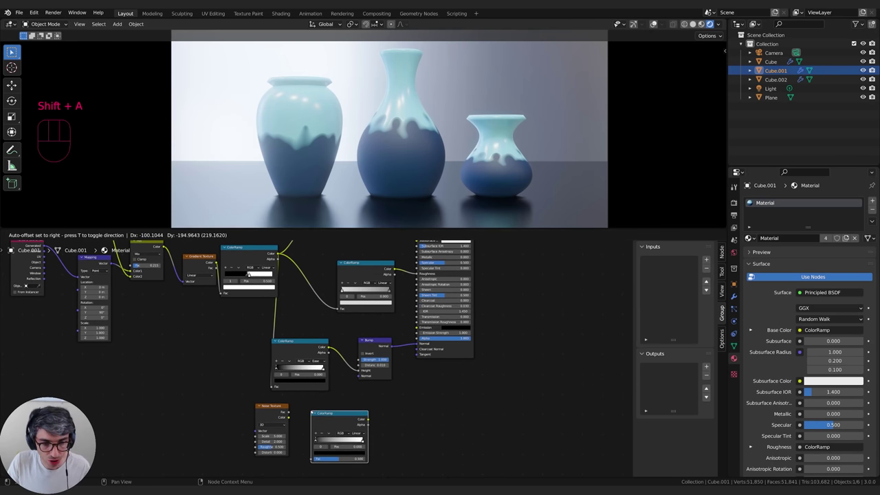
{"action": "left_click", "coordinate": [338, 417]}
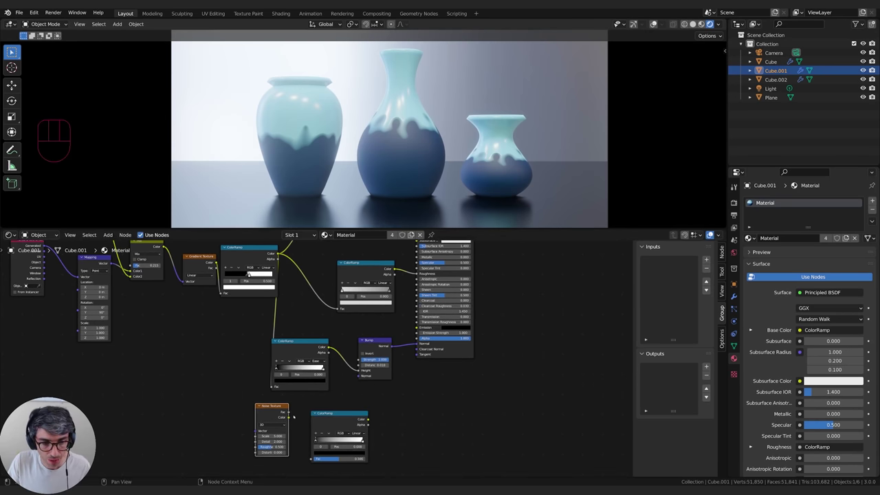
{"action": "left_click_drag", "start_coordinate": [289, 412], "coordinate": [311, 458]}
{"action": "left_click_drag", "start_coordinate": [340, 414], "coordinate": [359, 371]}
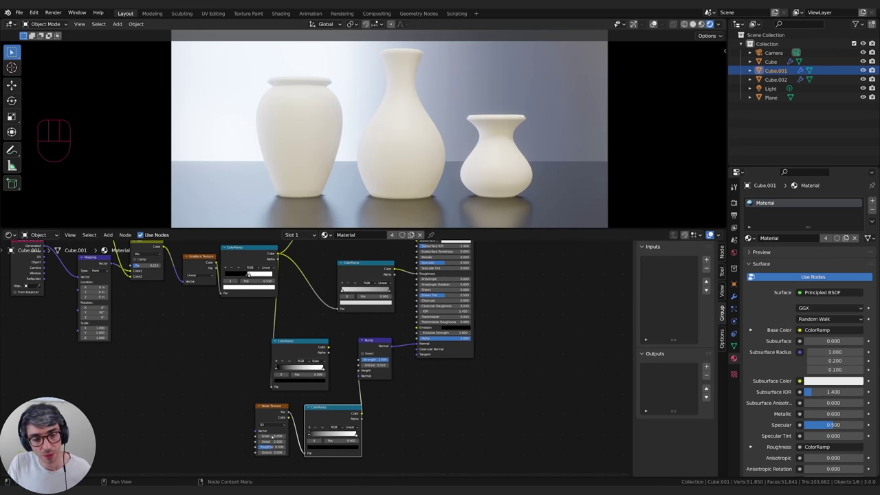
Raise the Noise Texture's scale, detail and roughness to give the vases a fine, grainy bump
{"action": "left_click_drag", "start_coordinate": [273, 437], "coordinate": [291, 436]}
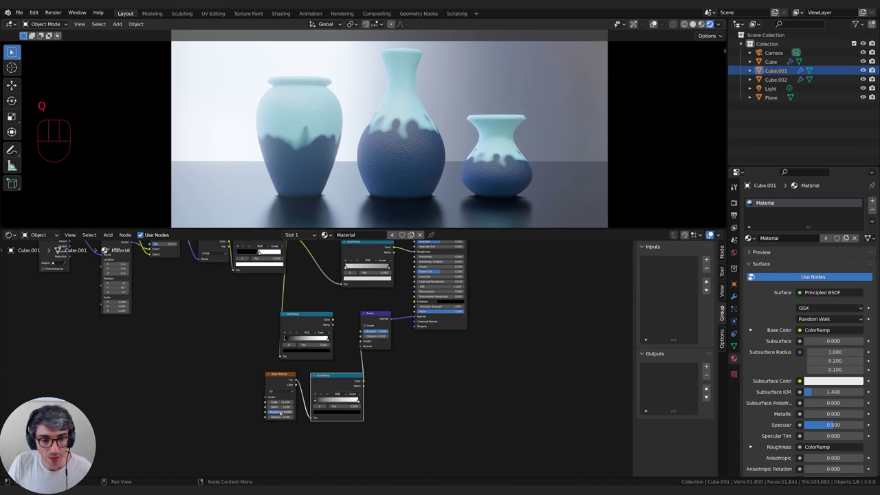
{"action": "left_click_drag", "start_coordinate": [279, 412], "coordinate": [284, 401]}
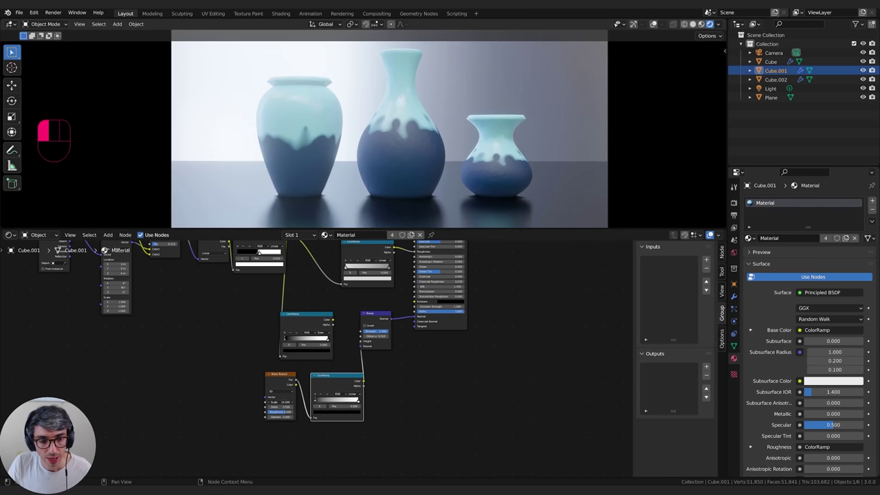
{"action": "left_click_drag", "start_coordinate": [279, 402], "coordinate": [289, 407]}
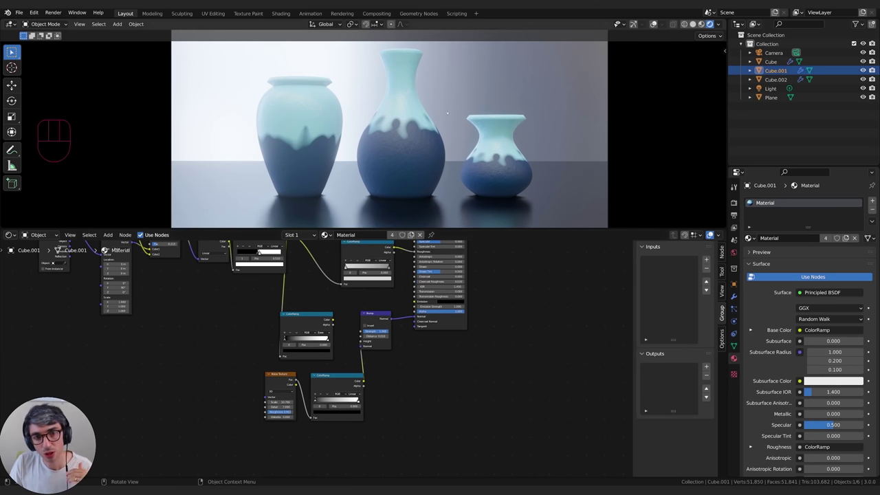
Darken the white stop of the noise ColorRamp to light grey to soften the grainy bump
{"action": "scroll", "coordinate": [410, 150], "scroll_direction": "up", "scroll_amount": 5}
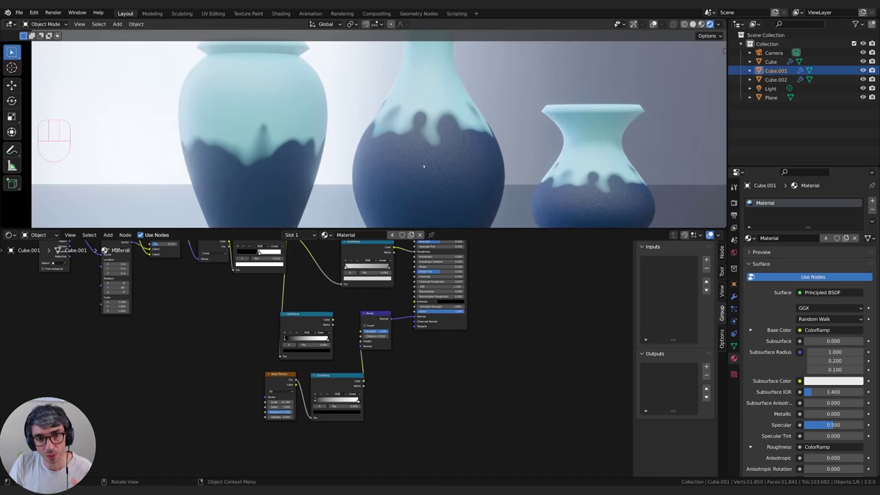
{"action": "scroll", "coordinate": [501, 173], "scroll_direction": "up", "scroll_amount": 2}
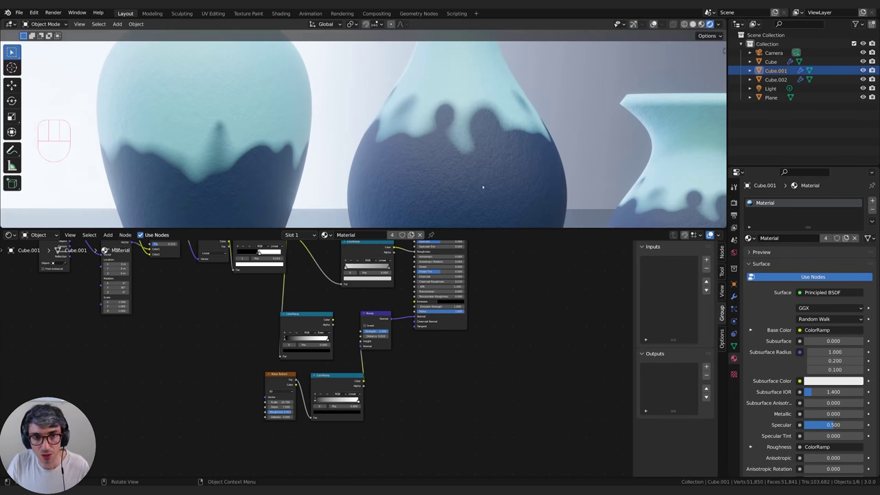
{"action": "middle_click_drag", "start_coordinate": [511, 186], "coordinate": [440, 158], "text": "shift"}
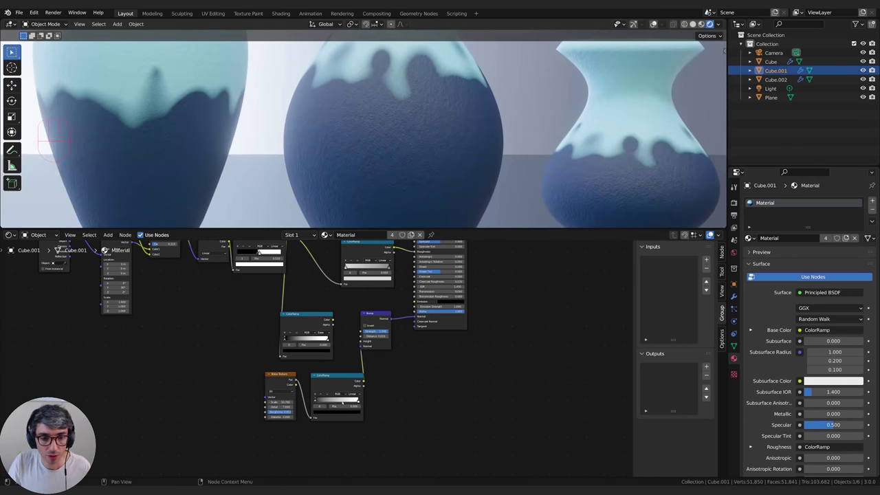
{"action": "left_click", "coordinate": [359, 402]}
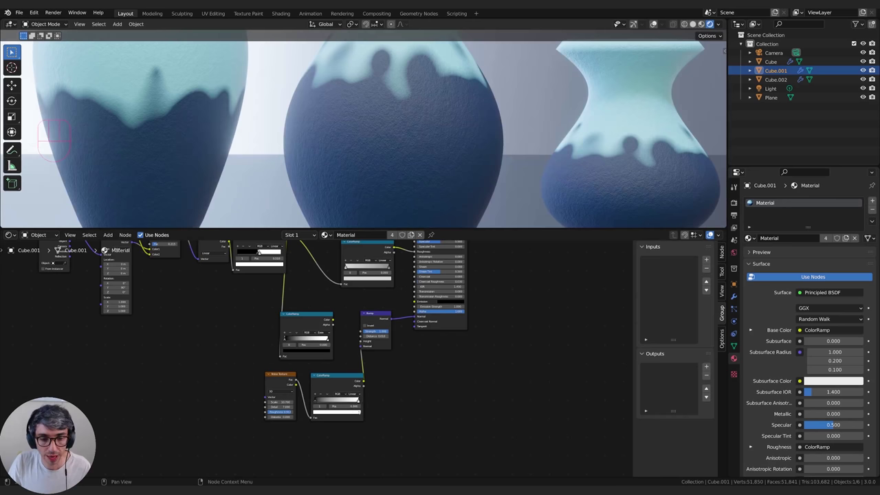
{"action": "left_click", "coordinate": [354, 410]}
{"action": "left_click", "coordinate": [353, 410]}
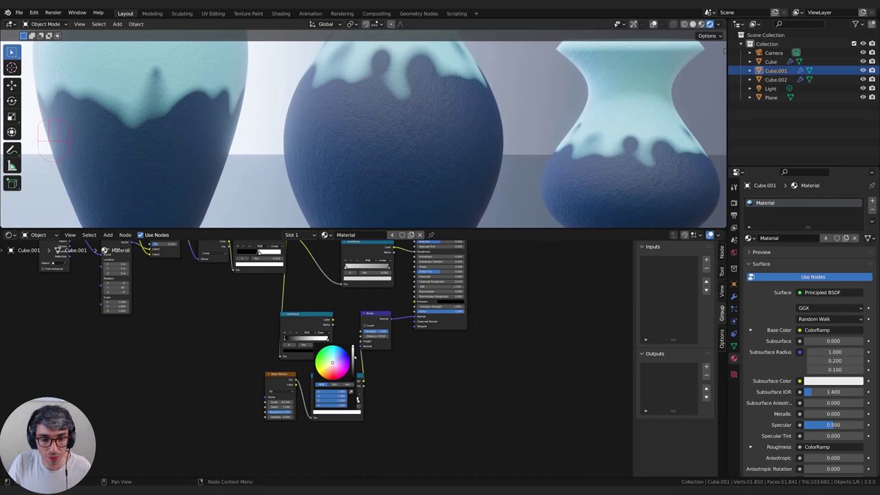
{"action": "left_click_drag", "start_coordinate": [352, 348], "coordinate": [352, 362]}
{"action": "scroll", "coordinate": [358, 396], "scroll_direction": "up", "scroll_amount": 6}
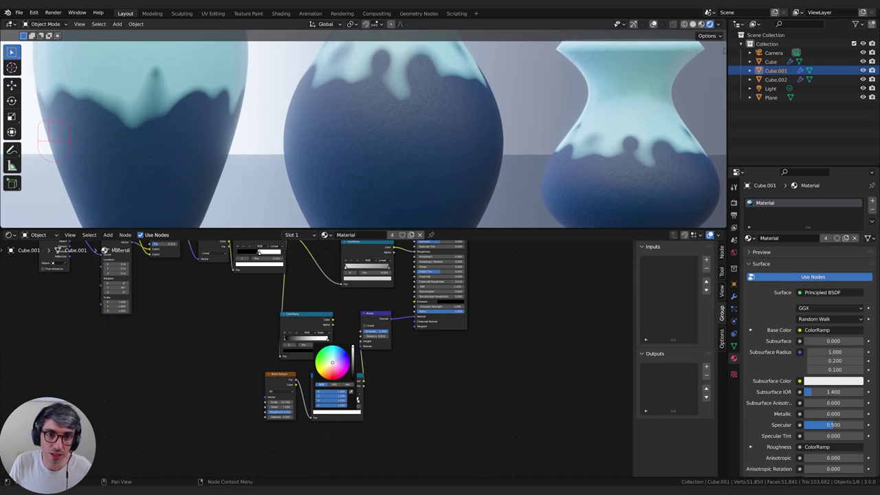
{"action": "scroll", "coordinate": [358, 398], "scroll_direction": "down", "scroll_amount": 2}
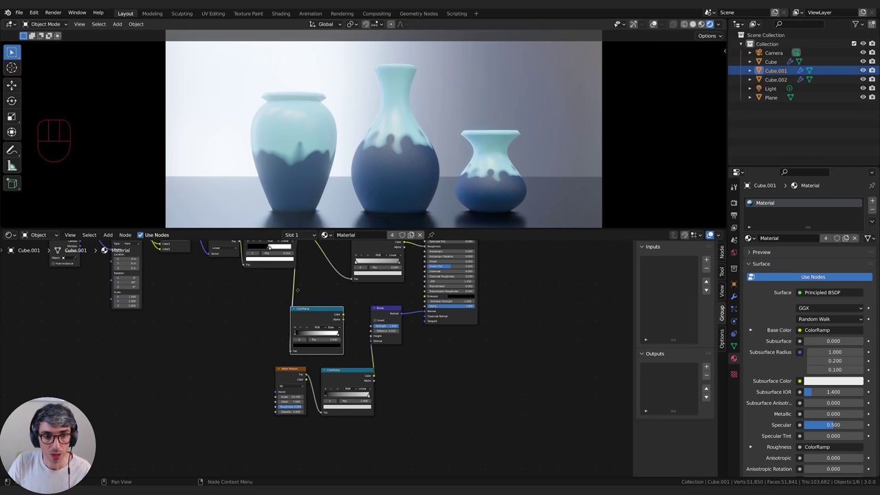
Move the Noise Texture and its ColorRamp aside and insert a MixRGB node between that ramp and the Bump's Height
{"action": "middle_click_drag", "start_coordinate": [357, 275], "coordinate": [390, 289]}
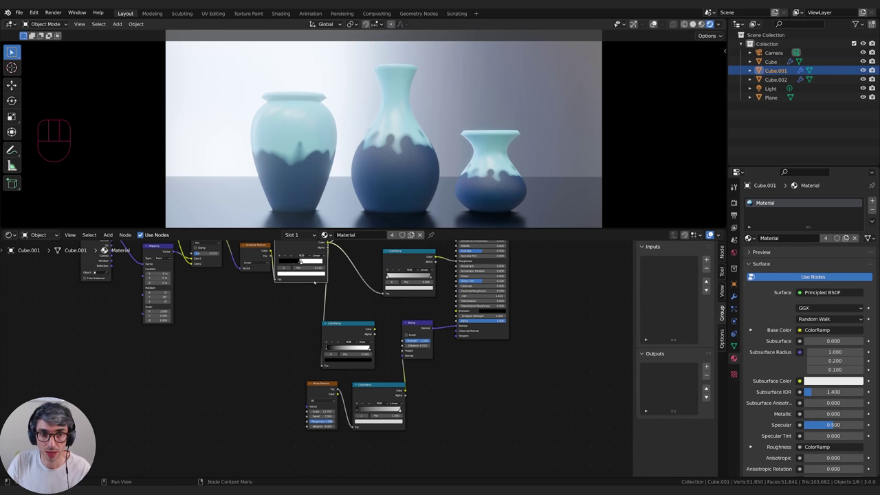
{"action": "middle_click_drag", "start_coordinate": [301, 262], "coordinate": [271, 256]}
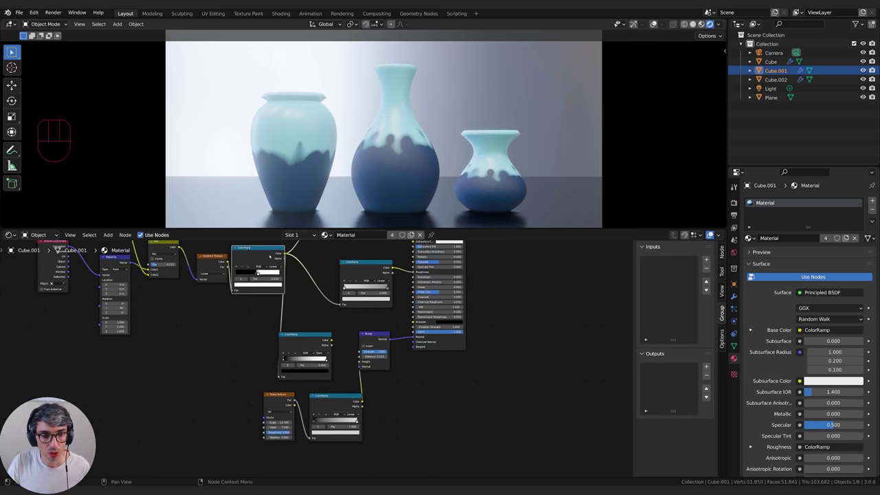
{"action": "left_click_drag", "start_coordinate": [336, 398], "coordinate": [334, 398]}
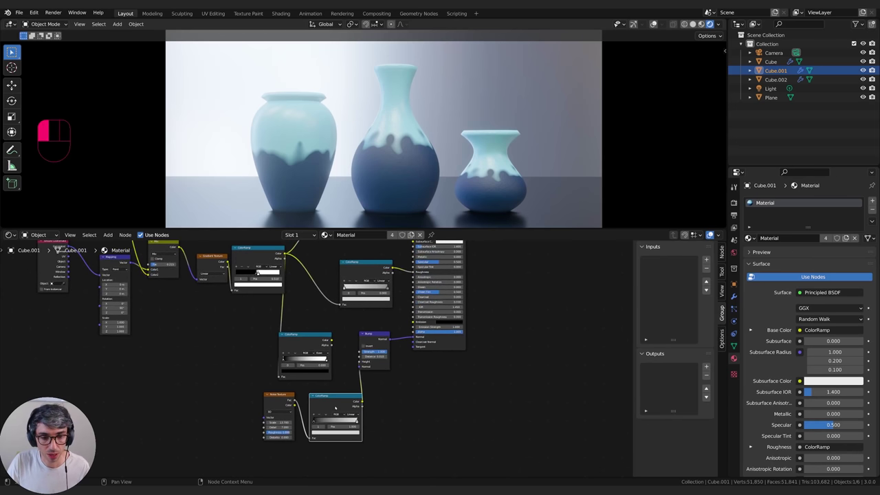
{"action": "left_click_drag", "start_coordinate": [334, 398], "coordinate": [320, 408]}
{"action": "key", "text": "shift+a"}
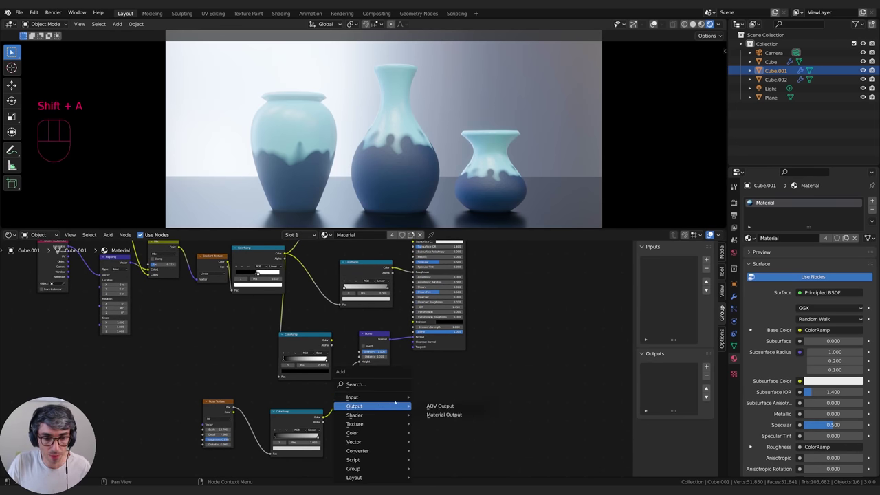
{"action": "left_click", "coordinate": [378, 381]}
{"action": "type", "text": "mix"}
{"action": "key", "text": "Return"}
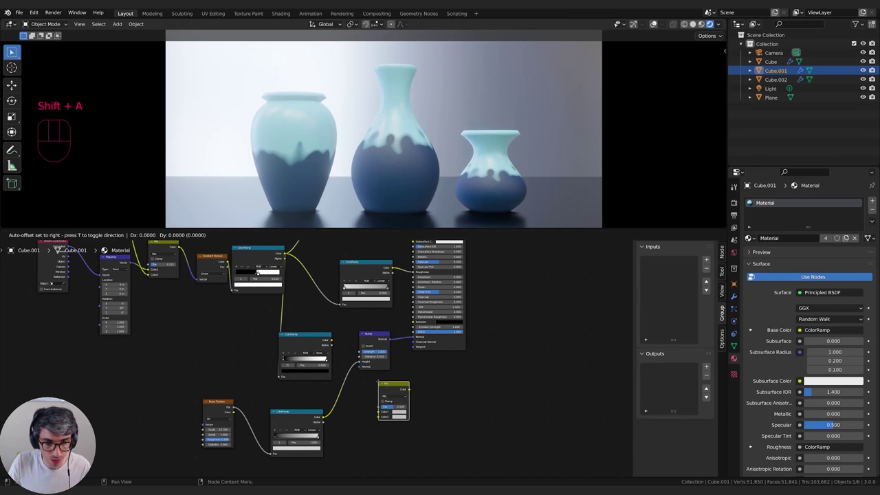
{"action": "left_click", "coordinate": [333, 385]}
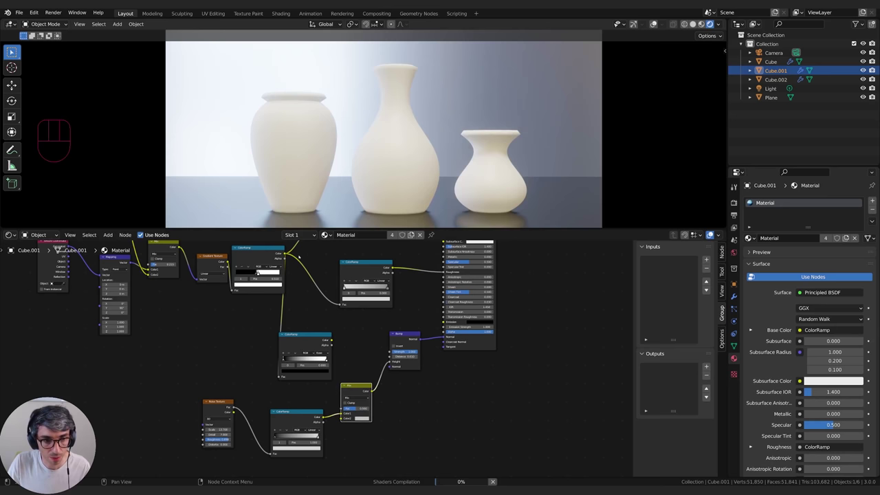
Connect the black-and-white glaze ramp to the Mix node's Color2 and set the node to Multiply with a factor of 1.000
{"action": "left_click_drag", "start_coordinate": [286, 254], "coordinate": [342, 418]}
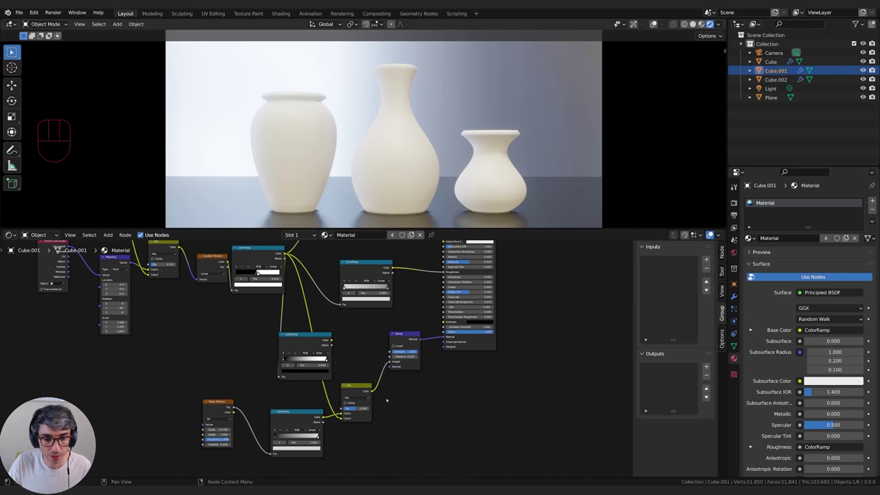
{"action": "left_click", "coordinate": [362, 409]}
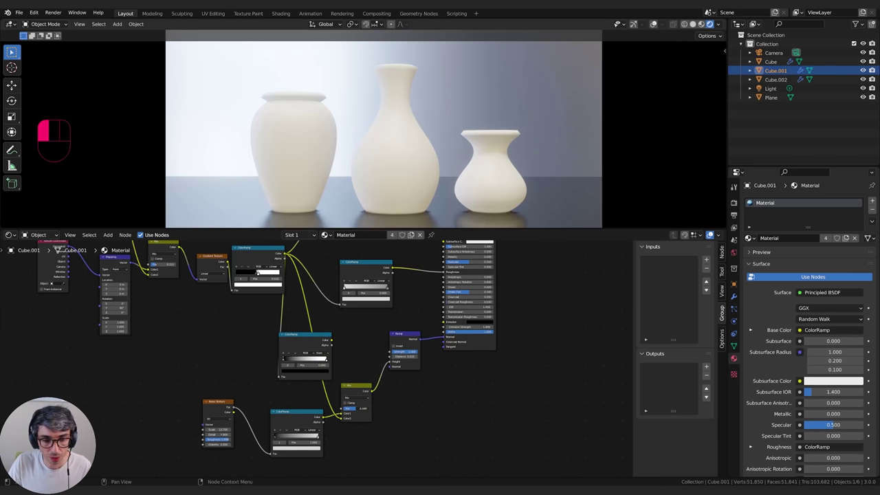
{"action": "left_click", "coordinate": [358, 399]}
{"action": "left_click", "coordinate": [357, 382]}
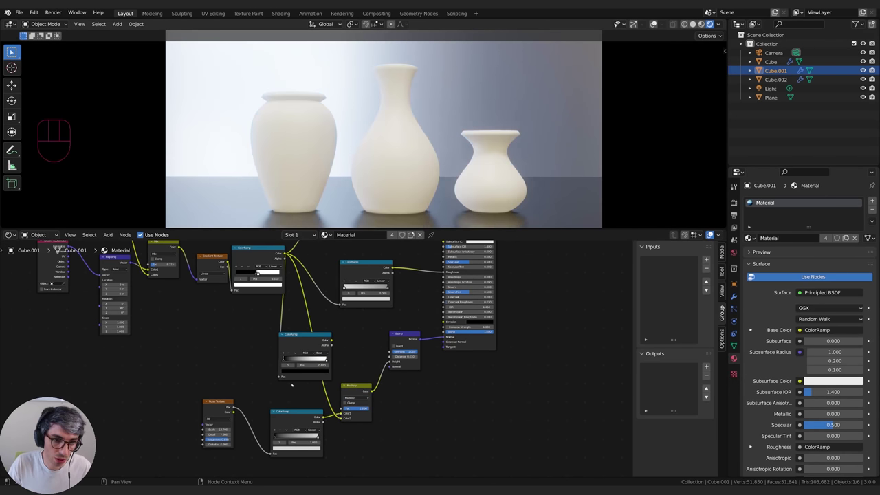
Insert an Invert node on the link from the black-and-white glaze ramp to the Multiply node
{"action": "middle_click_drag", "start_coordinate": [196, 360], "coordinate": [218, 351]}
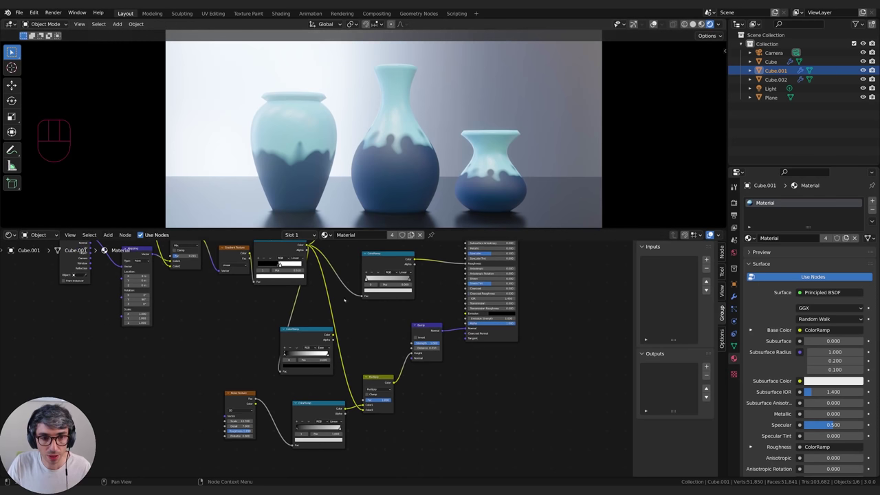
{"action": "key", "text": "shift+a"}
{"action": "left_click", "coordinate": [385, 335]}
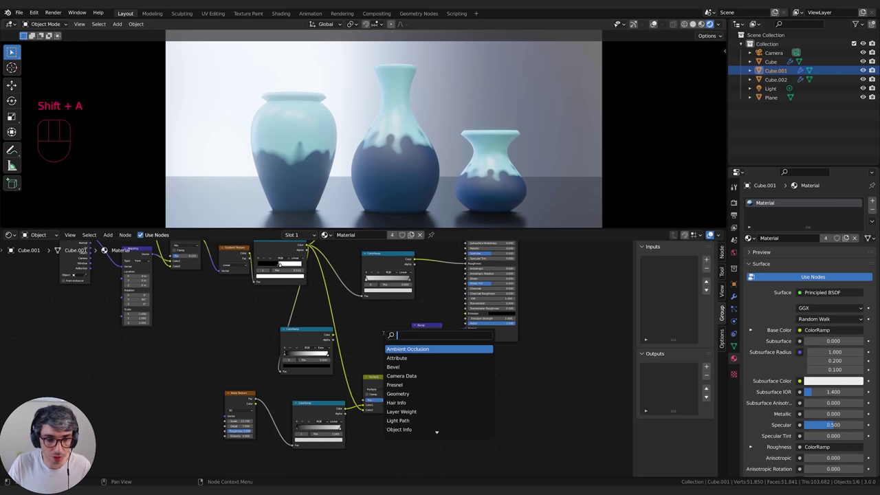
{"action": "type", "text": "invert"}
{"action": "key", "text": "Return"}
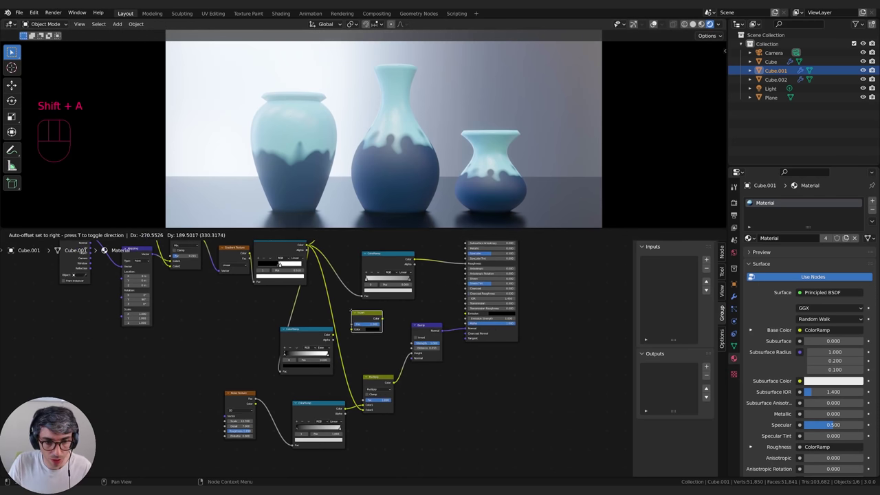
{"action": "left_click", "coordinate": [319, 294]}
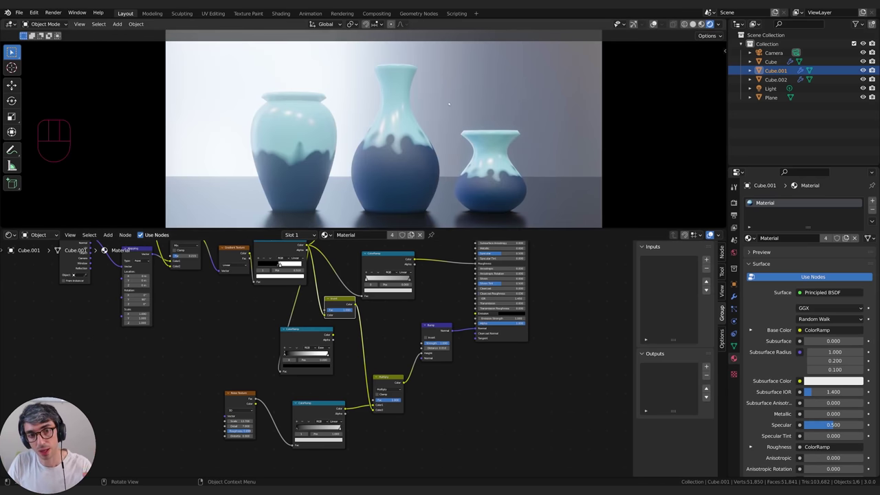
Check the bump on the unglazed part of the vases and align the unconnected Ease ColorRamp above the noise ColorRamp
{"action": "scroll", "coordinate": [397, 181], "scroll_direction": "up", "scroll_amount": 5}
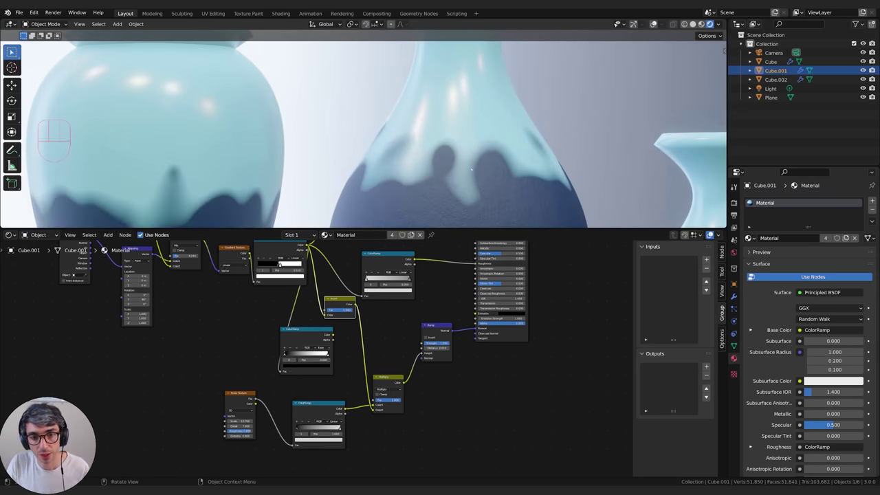
{"action": "middle_click_drag", "start_coordinate": [471, 169], "coordinate": [421, 95], "text": "shift"}
{"action": "scroll", "coordinate": [418, 121], "scroll_direction": "down", "scroll_amount": 4}
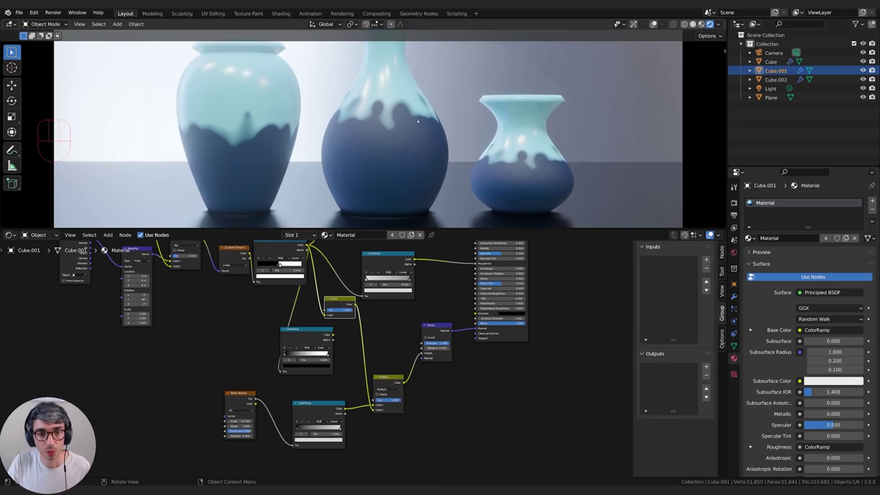
{"action": "scroll", "coordinate": [418, 121], "scroll_direction": "down", "scroll_amount": 2}
{"action": "left_click_drag", "start_coordinate": [307, 340], "coordinate": [319, 349]}
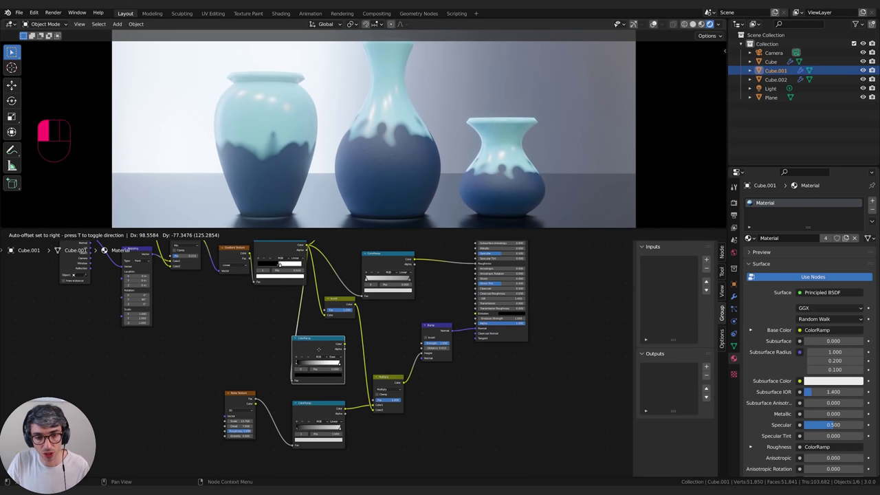
Move the Principled BSDF and Material Output nodes farther away from the Bump node to make room
{"action": "middle_click_drag", "start_coordinate": [415, 325], "coordinate": [404, 328]}
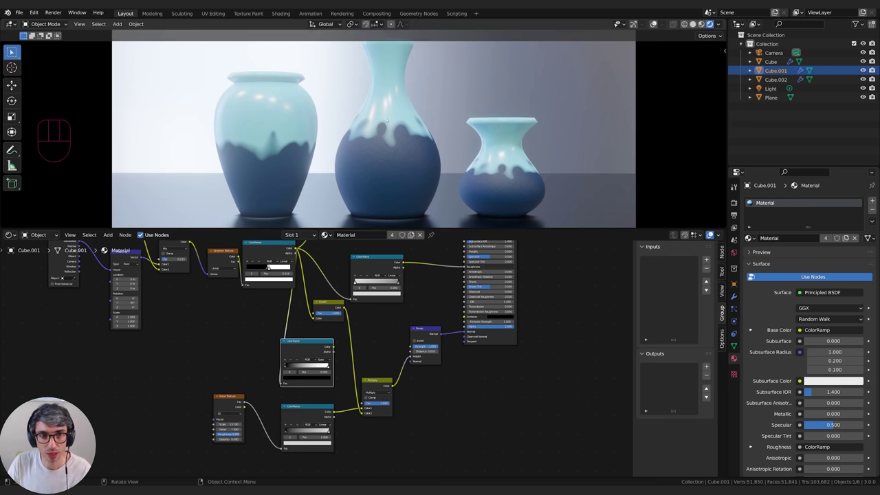
{"action": "middle_click_drag", "start_coordinate": [73, 249], "coordinate": [54, 251]}
{"action": "middle_click_drag", "start_coordinate": [452, 410], "coordinate": [370, 467]}
{"action": "key", "text": "g"}
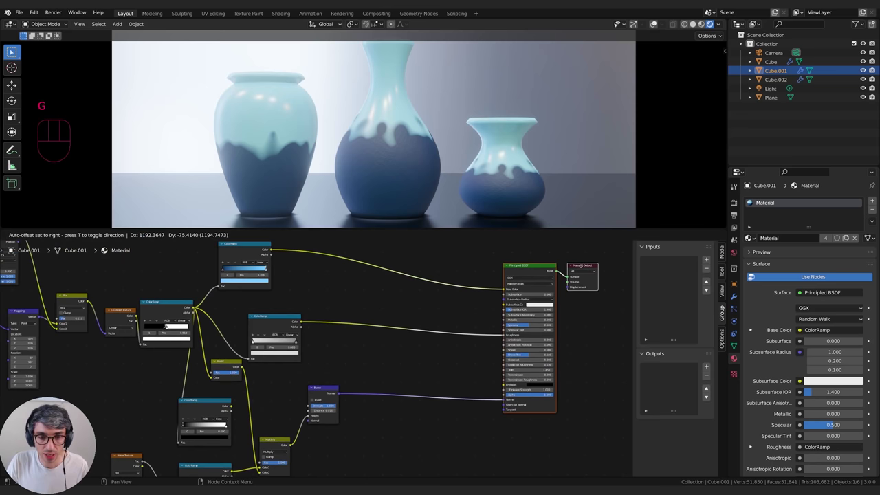
{"action": "left_click", "coordinate": [578, 266]}
{"action": "middle_click_drag", "start_coordinate": [268, 405], "coordinate": [289, 399]}
{"action": "middle_click_drag", "start_coordinate": [362, 347], "coordinate": [388, 330]}
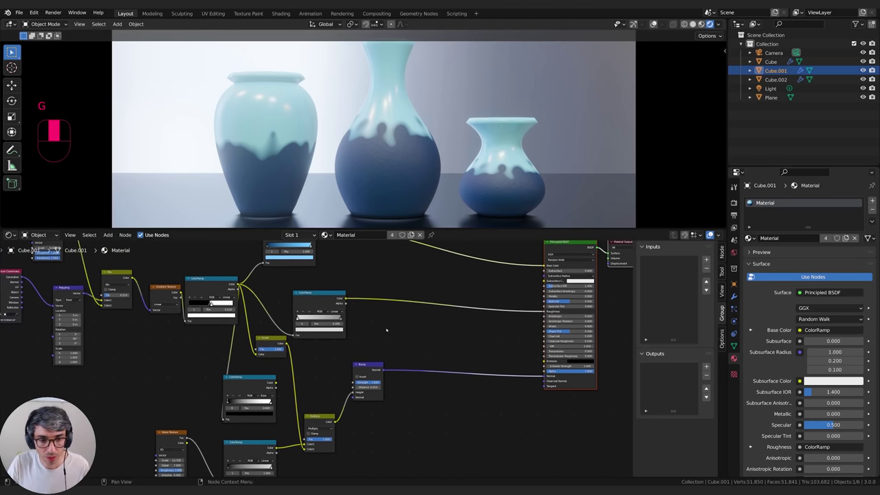
{"action": "left_click", "coordinate": [387, 330]}
Duplicate the Multiply node onto its link to the Bump, set the copy to Add and connect the Ease ColorRamp to it
{"action": "middle_click_drag", "start_coordinate": [405, 430], "coordinate": [393, 415]}
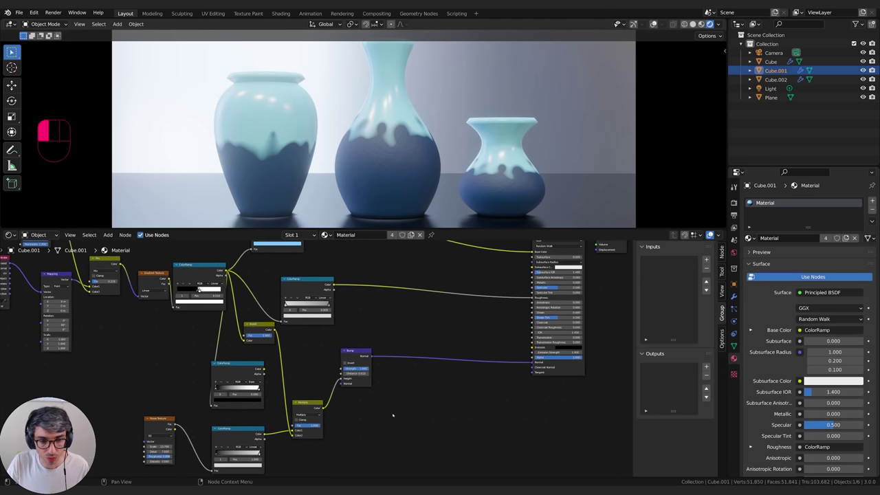
{"action": "left_click", "coordinate": [310, 413]}
{"action": "key", "text": "shift+d"}
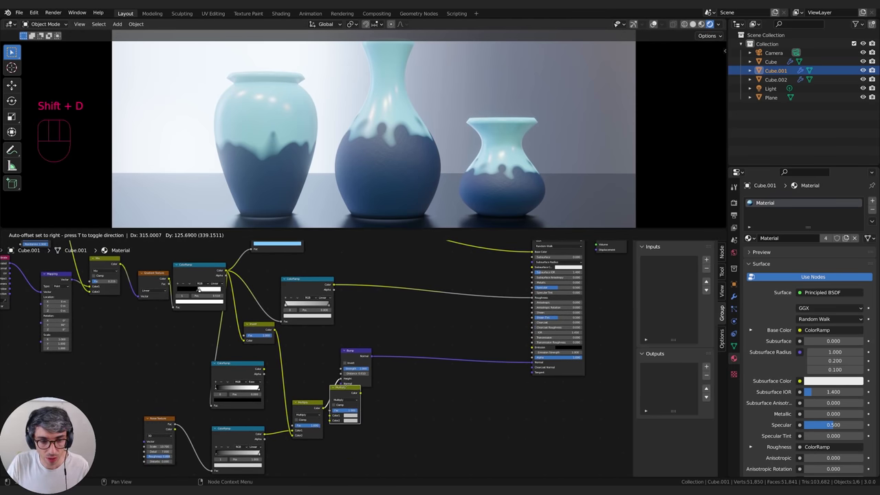
{"action": "left_click", "coordinate": [354, 400]}
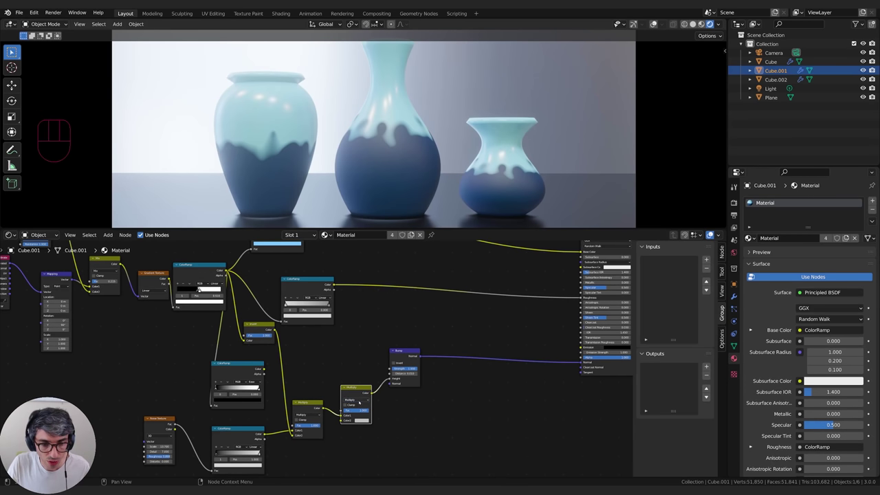
{"action": "left_click", "coordinate": [356, 400]}
{"action": "left_click", "coordinate": [356, 349]}
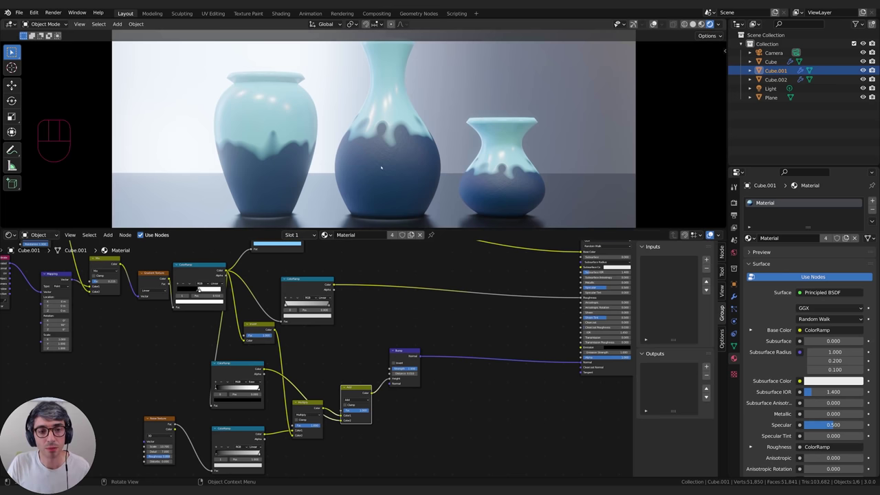
Rearrange the bump nodes, placing the Ease ColorRamp ahead of the Add node and the Invert and Multiply nodes beside the noise ColorRamp
{"action": "scroll", "coordinate": [400, 174], "scroll_direction": "down", "scroll_amount": 2}
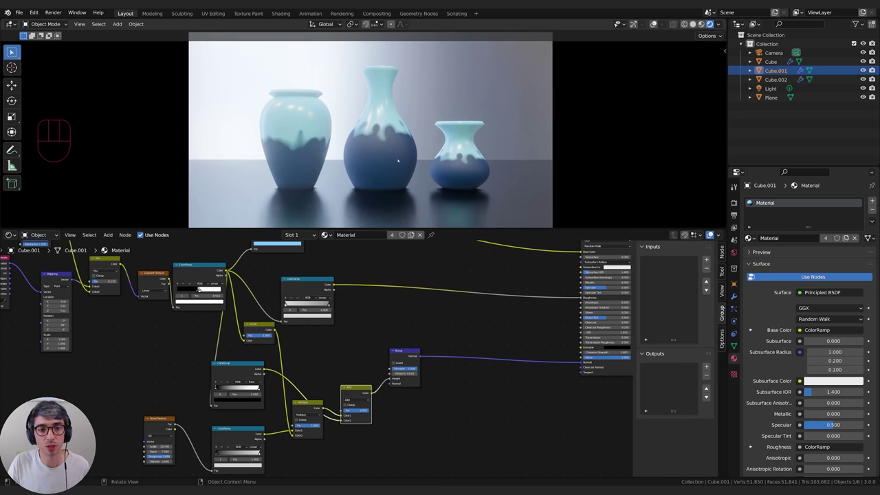
{"action": "scroll", "coordinate": [399, 161], "scroll_direction": "up", "scroll_amount": 4}
{"action": "middle_click_drag", "start_coordinate": [411, 95], "coordinate": [399, 124], "text": "shift"}
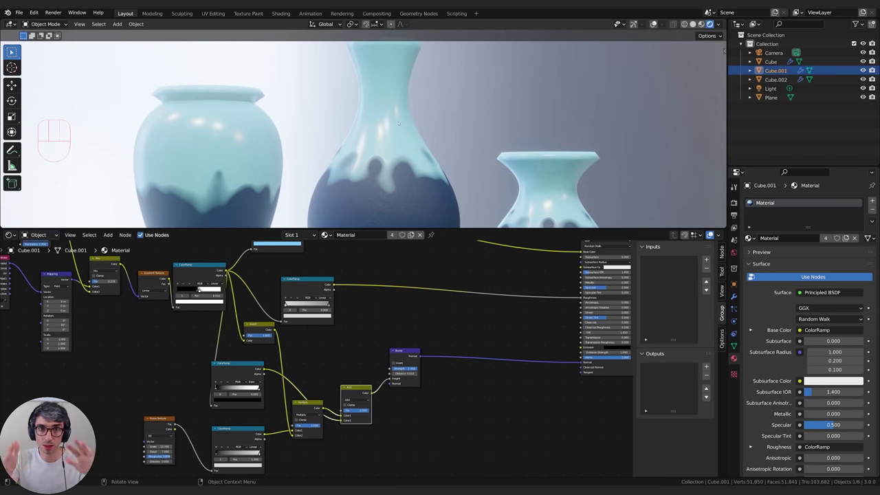
{"action": "scroll", "coordinate": [413, 354], "scroll_direction": "down", "scroll_amount": 3}
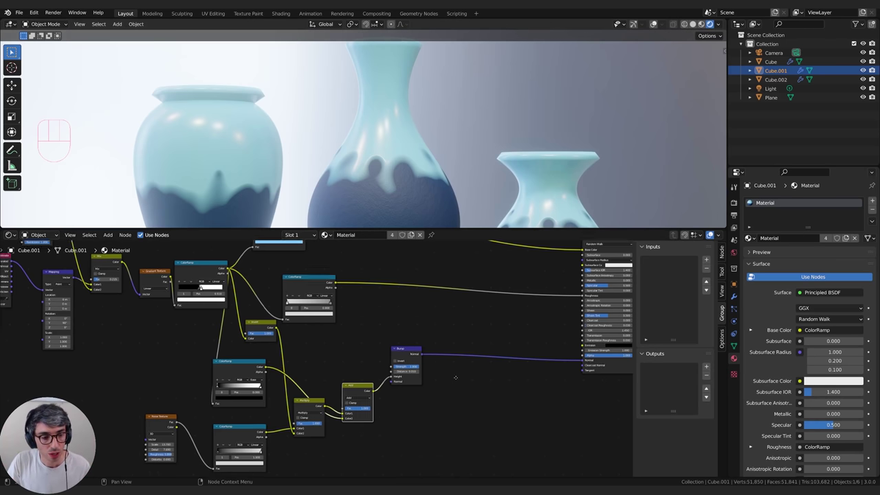
{"action": "scroll", "coordinate": [356, 425], "scroll_direction": "down", "scroll_amount": 1}
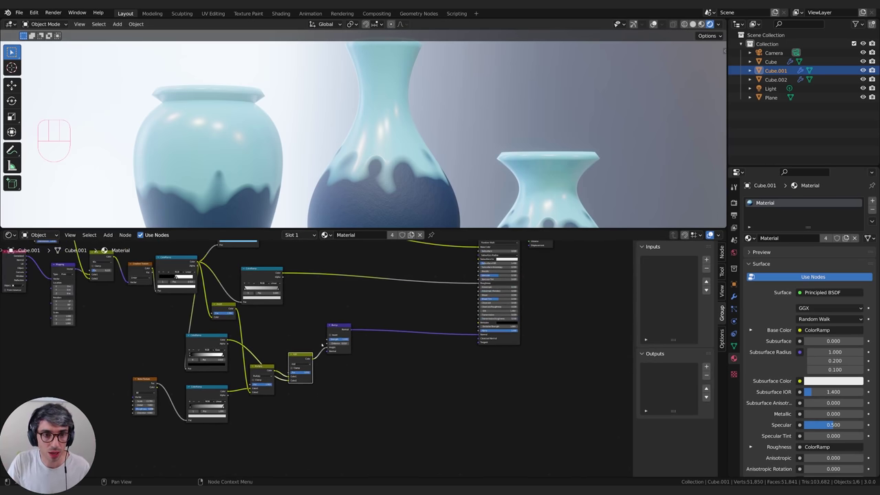
{"action": "middle_click_drag", "start_coordinate": [405, 361], "coordinate": [398, 370]}
{"action": "scroll", "coordinate": [366, 402], "scroll_direction": "up", "scroll_amount": 1}
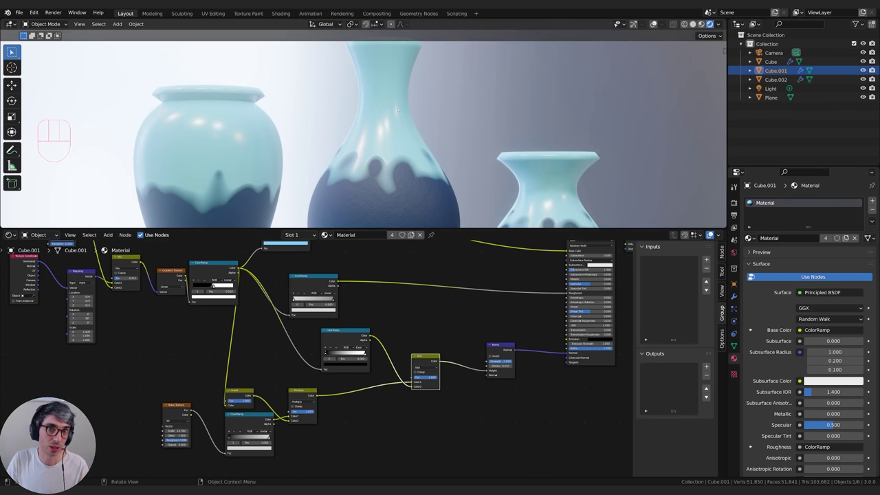
Insert a MixRGB node set to Multiply with a factor of 1.000 between the Ease ColorRamp and the Add node
{"action": "left_click", "coordinate": [429, 312]}
{"action": "middle_click_drag", "start_coordinate": [423, 319], "coordinate": [434, 317]}
{"action": "key", "text": "shift+a"}
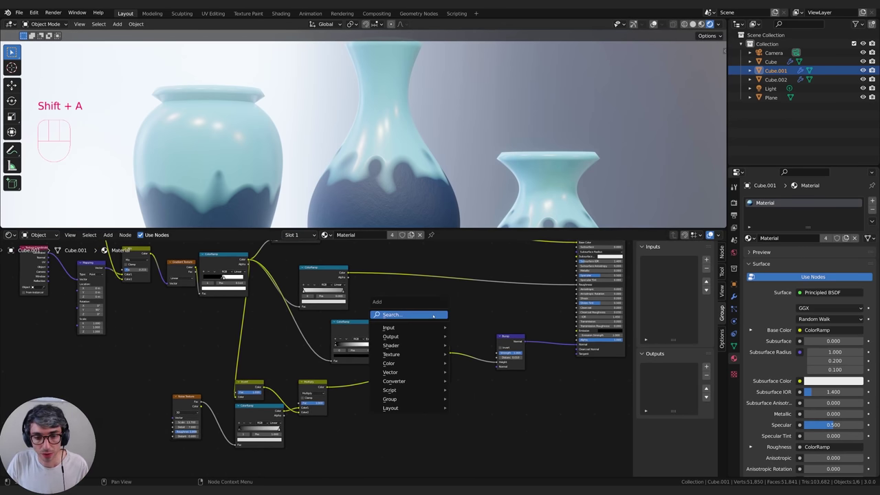
{"action": "left_click", "coordinate": [433, 315]}
{"action": "type", "text": "mix"}
{"action": "key", "text": "Return"}
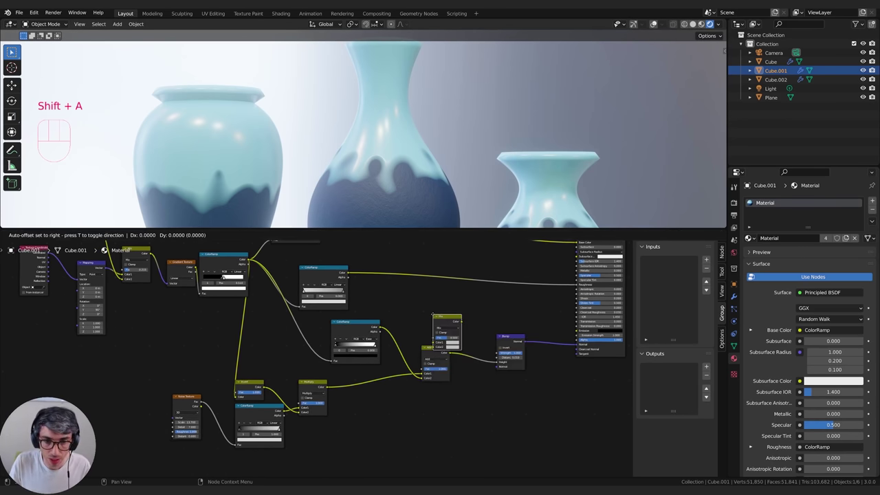
{"action": "left_click", "coordinate": [425, 306]}
{"action": "left_click", "coordinate": [438, 320]}
{"action": "left_click", "coordinate": [436, 334]}
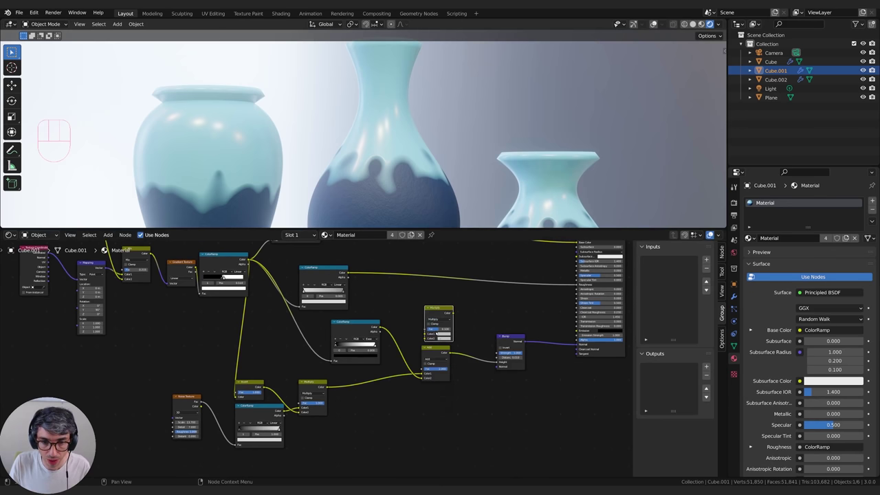
{"action": "left_click_drag", "start_coordinate": [437, 329], "coordinate": [411, 324]}
{"action": "left_click", "coordinate": [409, 302]}
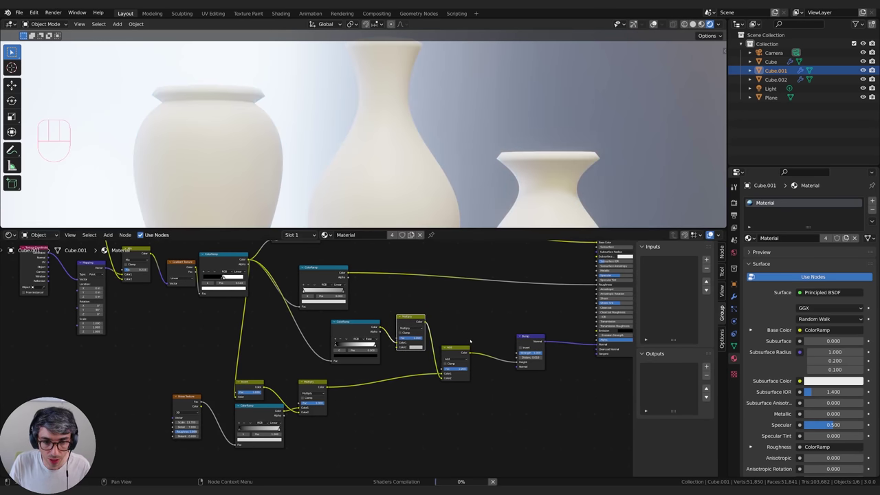
Add a second Noise Texture feeding Color2 of the new Multiply node and raise its Scale
{"action": "key", "text": "shift+a"}
{"action": "type", "text": "noise"}
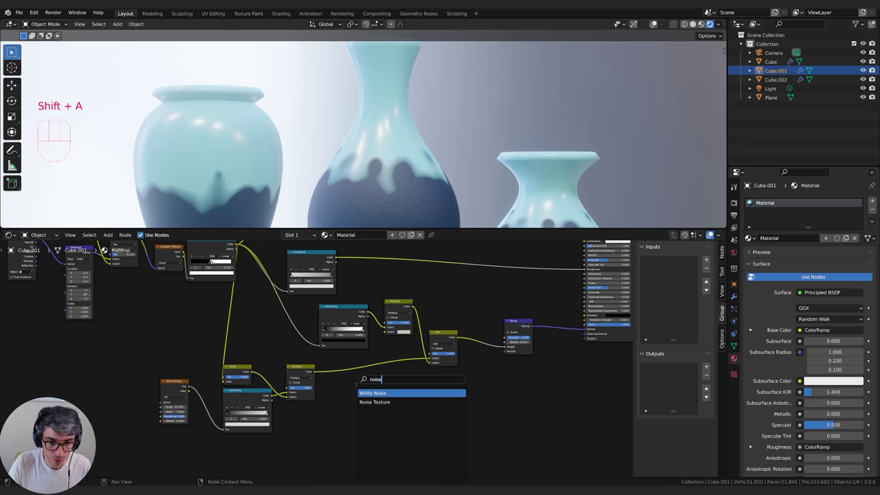
{"action": "key", "text": "Down"}
{"action": "key", "text": "Return"}
{"action": "left_click_drag", "start_coordinate": [387, 394], "coordinate": [385, 332]}
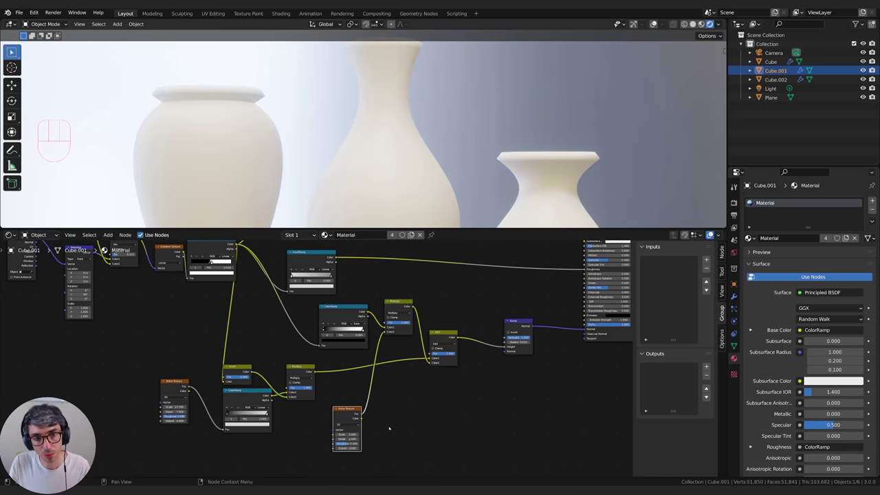
{"action": "scroll", "coordinate": [401, 160], "scroll_direction": "down", "scroll_amount": 3}
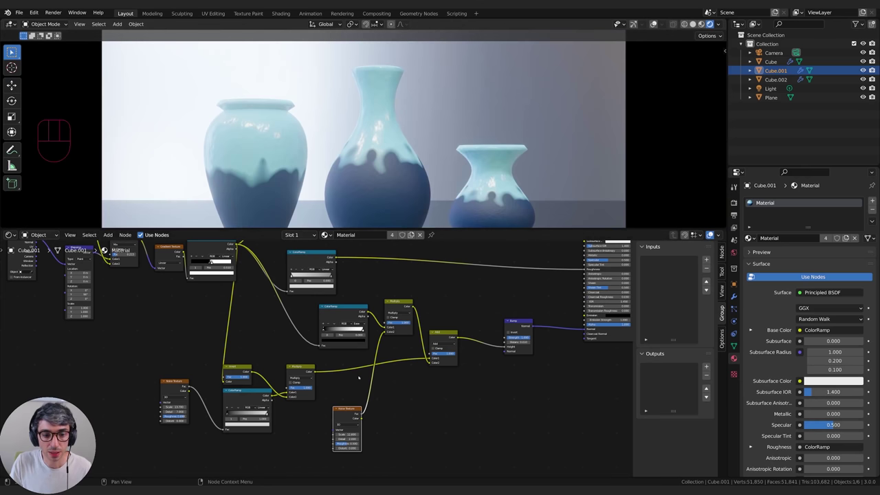
{"action": "mouse_move", "coordinate": [347, 434]}
{"action": "left_mouse_down"}
{"action": "mouse_move", "coordinate": [328, 434]}
{"action": "mouse_move", "coordinate": [357, 434]}
{"action": "left_mouse_up"}
Set the white stop of the black-and-white glaze ColorRamp to position 0.475
{"action": "scroll", "coordinate": [412, 193], "scroll_direction": "up", "scroll_amount": 2}
{"action": "middle_click_drag", "start_coordinate": [209, 256], "coordinate": [357, 340]}
{"action": "scroll", "coordinate": [357, 341], "scroll_direction": "up", "scroll_amount": 3}
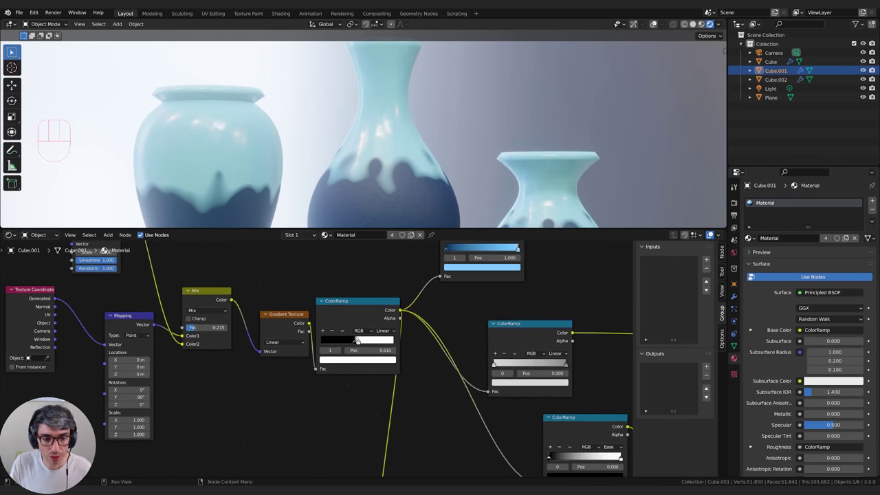
{"action": "left_click_drag", "start_coordinate": [357, 341], "coordinate": [356, 342]}
{"action": "scroll", "coordinate": [406, 186], "scroll_direction": "down", "scroll_amount": 2}
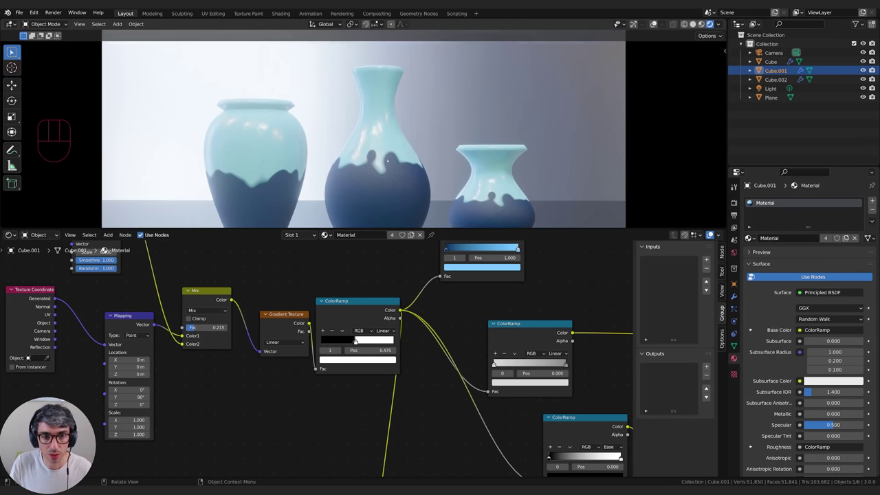
{"action": "mouse_move", "coordinate": [405, 187]}
{"action": "middle_mouse_down", "text": "shift"}
{"action": "mouse_move", "coordinate": [430, 168]}
{"action": "mouse_move", "coordinate": [403, 170]}
{"action": "middle_mouse_up", "text": "shift"}
{"action": "scroll", "coordinate": [431, 168], "scroll_direction": "down", "scroll_amount": 2}
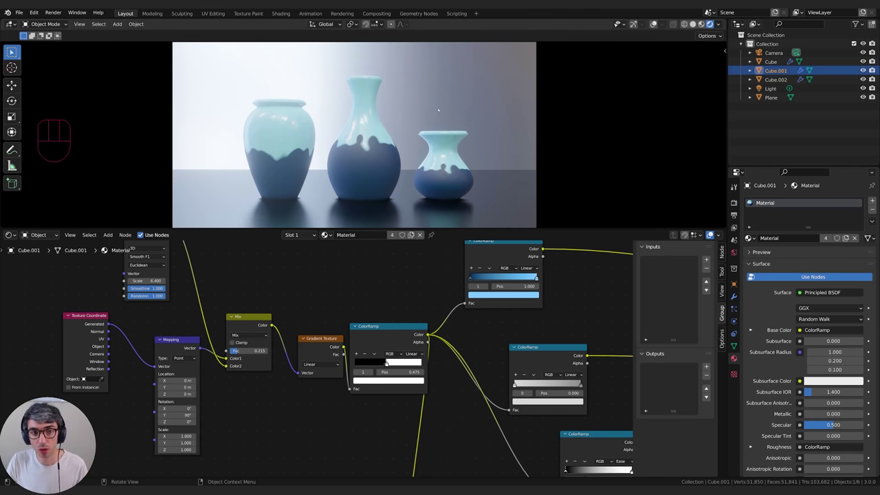
Switch the Voronoi Texture that shapes the glaze drips from 3D to 4D
{"action": "middle_click_drag", "start_coordinate": [58, 409], "coordinate": [177, 413]}
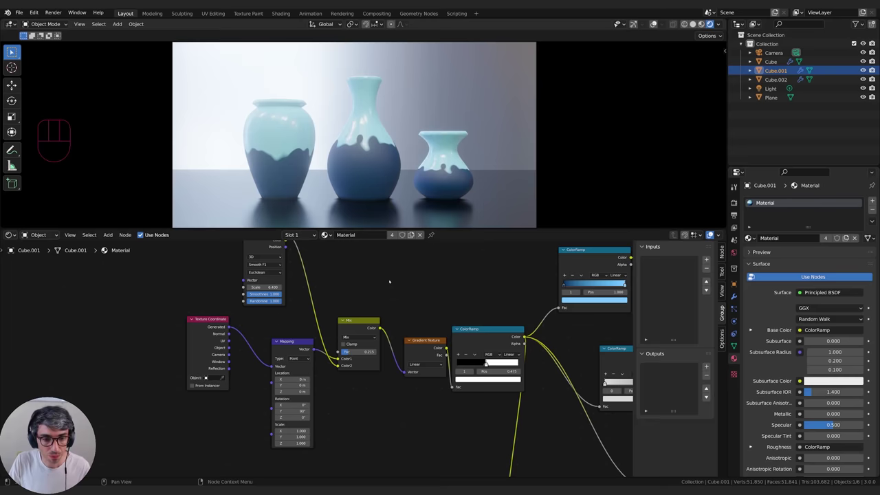
{"action": "middle_click_drag", "start_coordinate": [294, 323], "coordinate": [344, 332]}
{"action": "middle_click_drag", "start_coordinate": [519, 314], "coordinate": [369, 345]}
{"action": "middle_click_drag", "start_coordinate": [261, 328], "coordinate": [385, 331]}
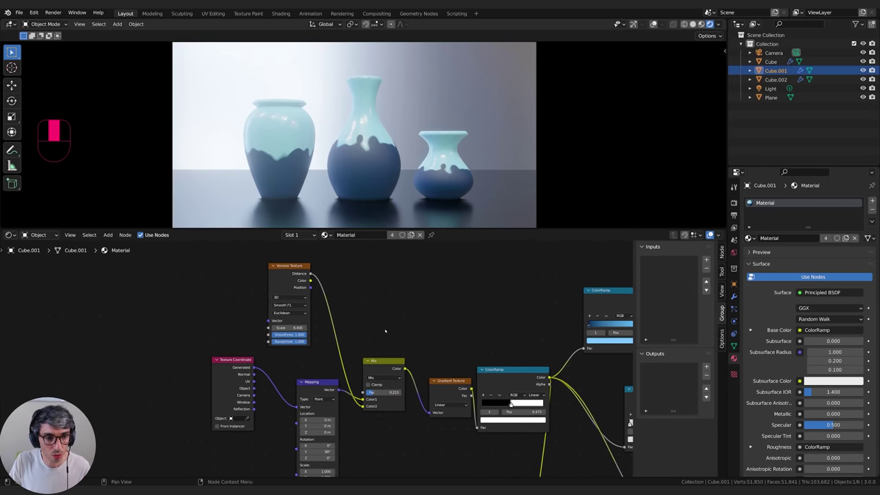
{"action": "left_click_drag", "start_coordinate": [292, 275], "coordinate": [288, 273]}
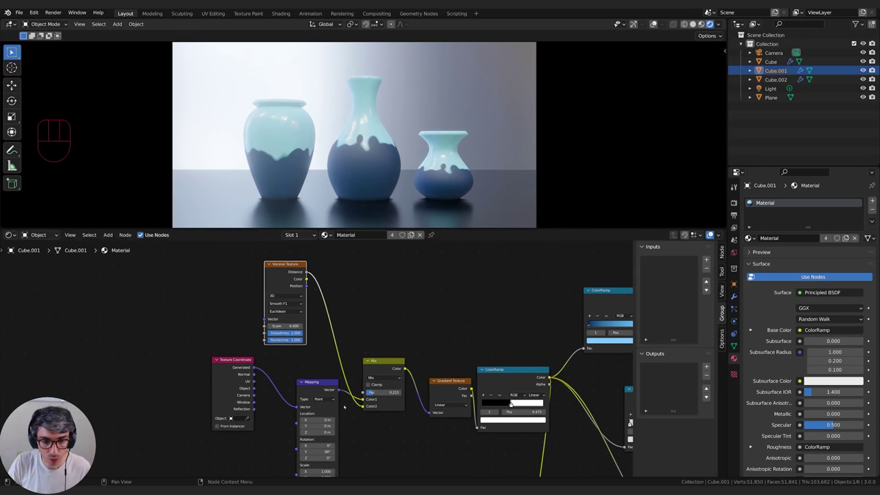
{"action": "middle_click_drag", "start_coordinate": [375, 311], "coordinate": [456, 302]}
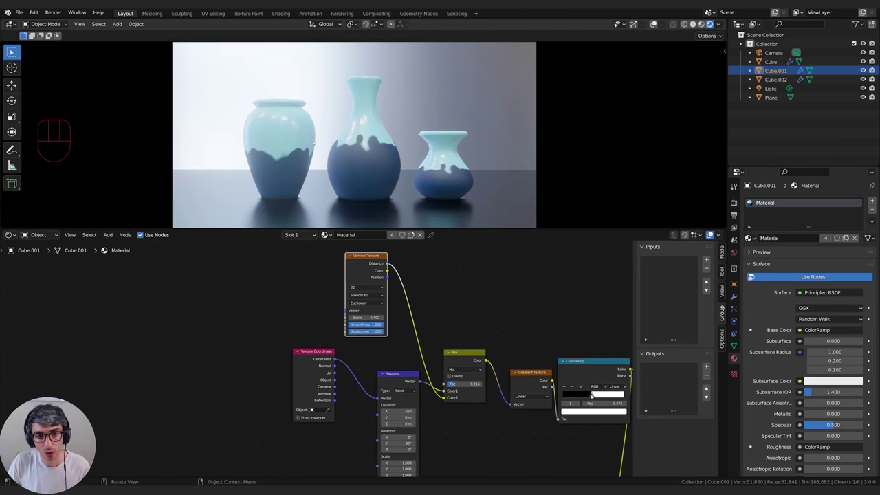
{"action": "left_click", "coordinate": [365, 287]}
{"action": "left_click", "coordinate": [364, 309]}
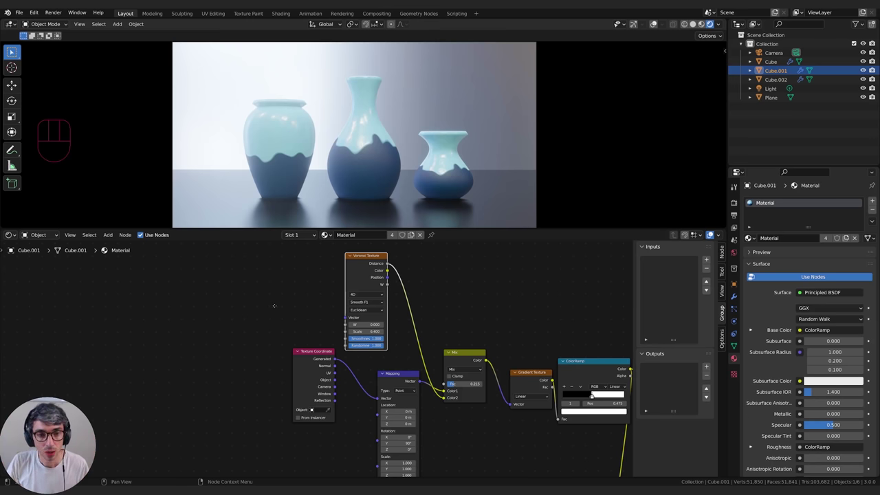
Add an Object Info node and connect its Random output to the Voronoi Texture's W input
{"action": "middle_click_drag", "start_coordinate": [274, 306], "coordinate": [303, 300]}
{"action": "key", "text": "shift+a"}
{"action": "left_click", "coordinate": [304, 298]}
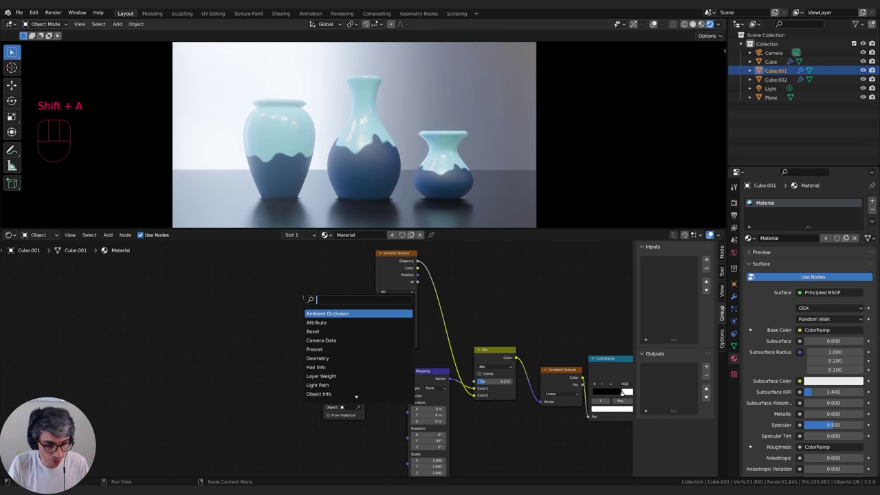
{"action": "type", "text": "obj"}
{"action": "key", "text": "Return"}
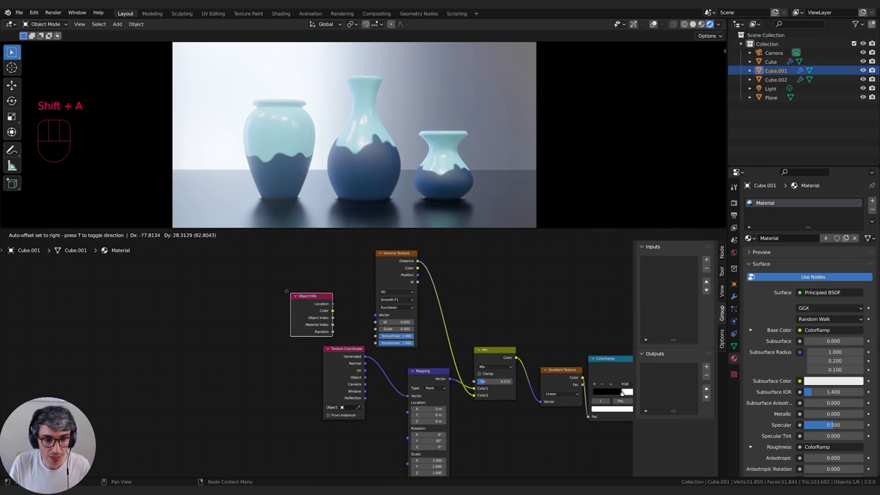
{"action": "left_click", "coordinate": [286, 292]}
{"action": "middle_click_drag", "start_coordinate": [286, 292], "coordinate": [266, 296]}
{"action": "left_click_drag", "start_coordinate": [306, 334], "coordinate": [357, 326]}
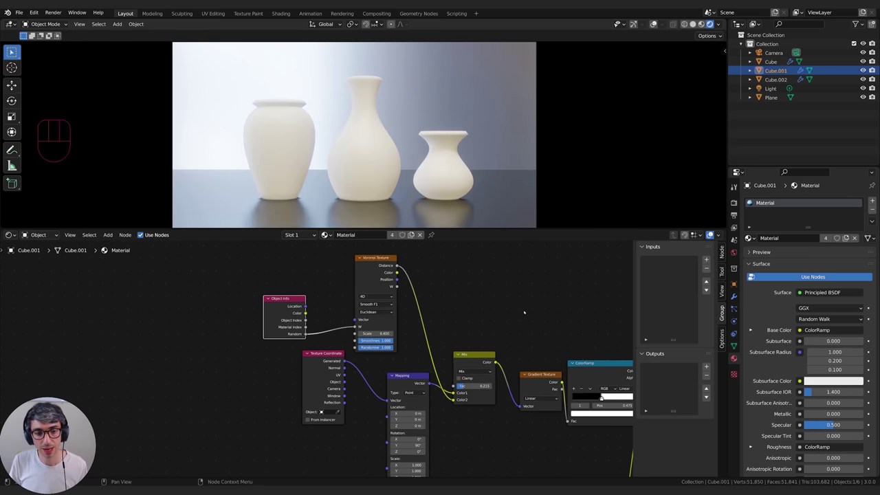
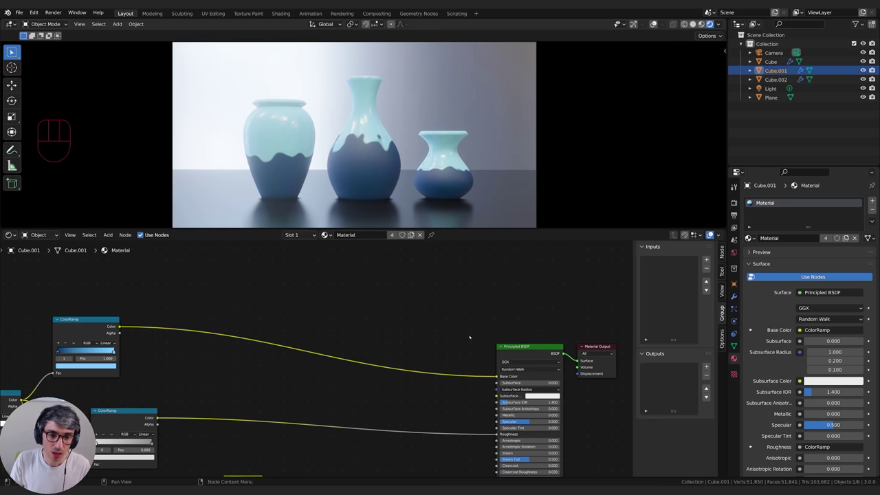
Add a Noise Texture and a MixRGB node set to Add above the link into the Principled BSDF's Base Color
{"action": "middle_click_drag", "start_coordinate": [469, 364], "coordinate": [488, 373]}
{"action": "key", "text": "shift+a"}
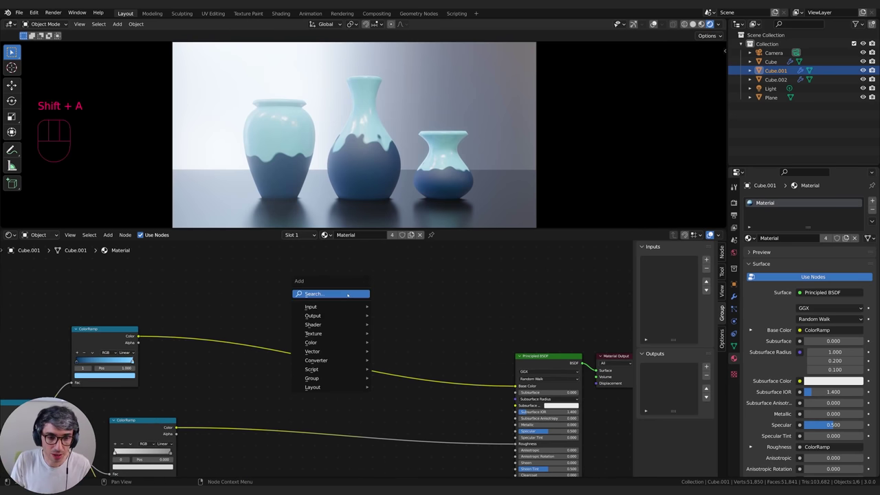
{"action": "type", "text": "nois"}
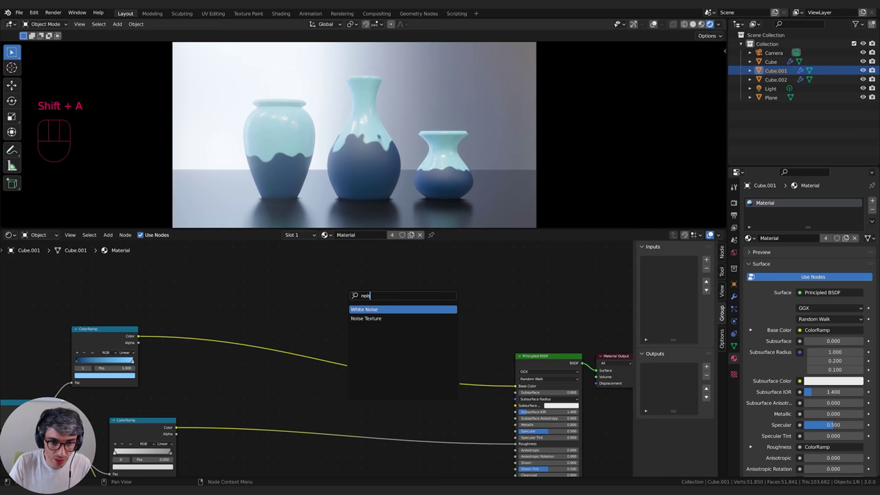
{"action": "left_click", "coordinate": [366, 319]}
{"action": "left_click", "coordinate": [297, 295]}
{"action": "key", "text": "shift+a"}
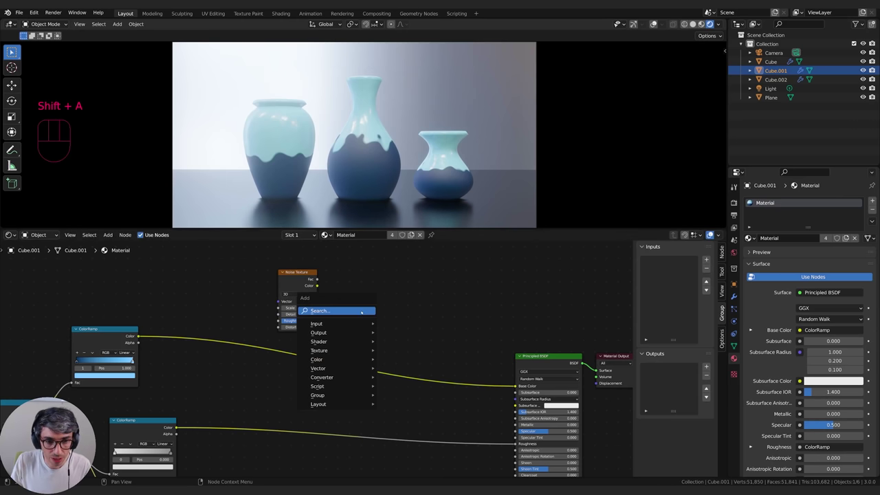
{"action": "type", "text": "mix"}
{"action": "key", "text": "Return"}
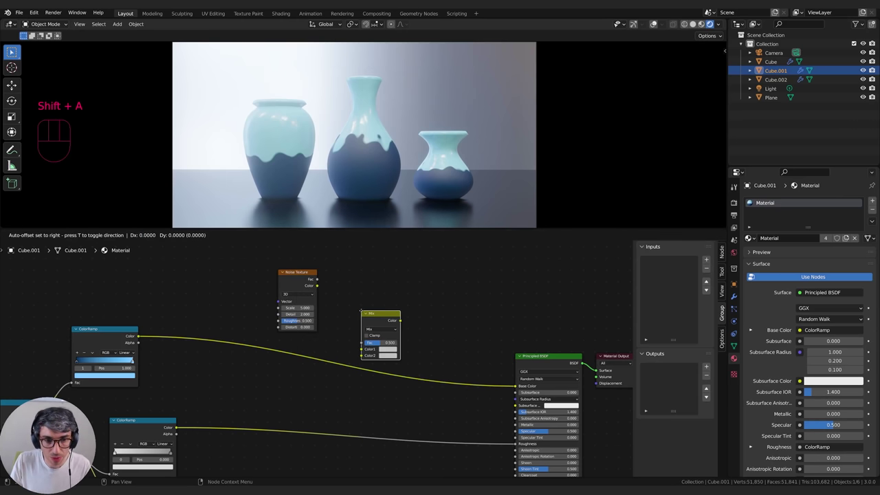
{"action": "left_click", "coordinate": [365, 303]}
{"action": "left_click", "coordinate": [383, 320]}
{"action": "left_click", "coordinate": [385, 370]}
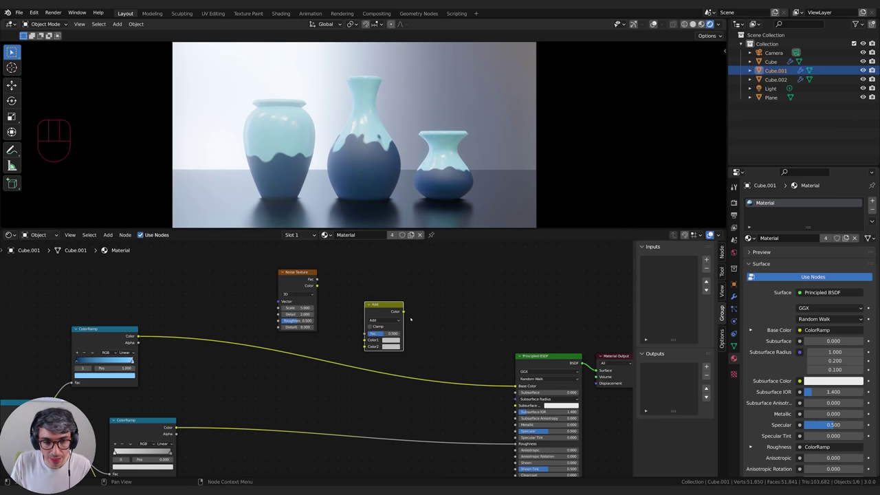
Add a ColorRamp beside the new Noise Texture and move the noise node aside to make room
{"action": "key", "text": "shift+a"}
{"action": "type", "text": "color"}
{"action": "key", "text": "Return"}
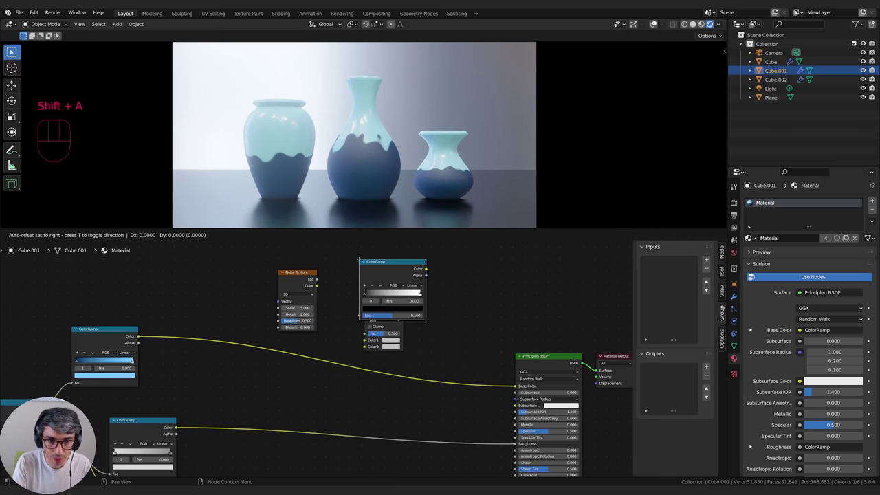
{"action": "left_click", "coordinate": [308, 267]}
{"action": "left_click", "coordinate": [283, 279]}
{"action": "key", "text": "g"}
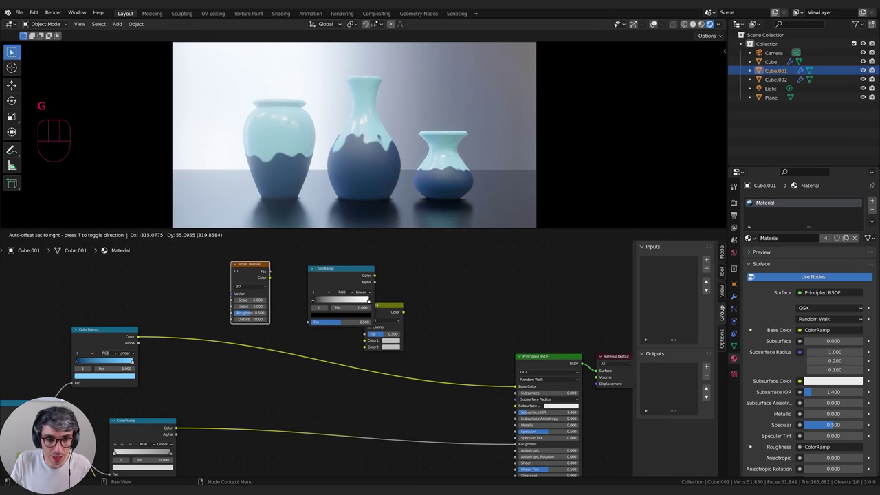
{"action": "left_click", "coordinate": [236, 271]}
Feed the noise Fac through its ColorRamp into Add's Color1, the blue ColorRamp into Color2, and the result into Base Color
{"action": "left_click_drag", "start_coordinate": [270, 271], "coordinate": [308, 322]}
{"action": "left_click_drag", "start_coordinate": [332, 281], "coordinate": [365, 341]}
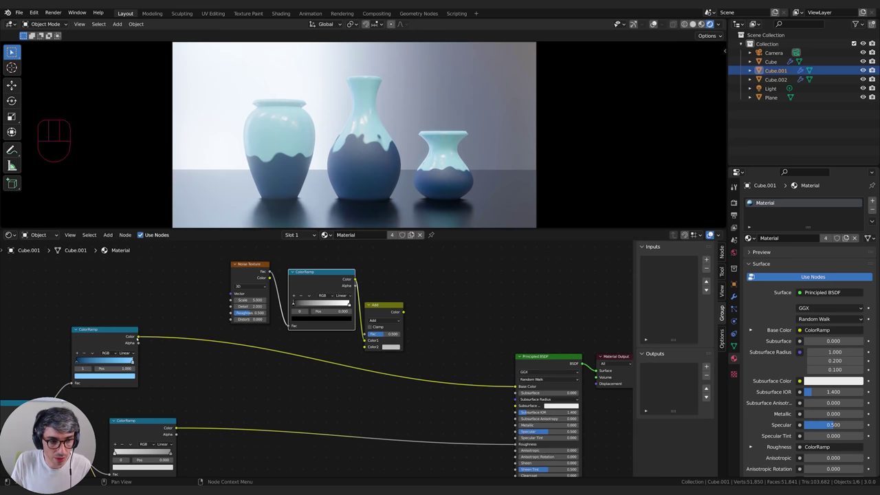
{"action": "left_click_drag", "start_coordinate": [515, 386], "coordinate": [368, 347]}
{"action": "left_click_drag", "start_coordinate": [404, 312], "coordinate": [515, 387]}
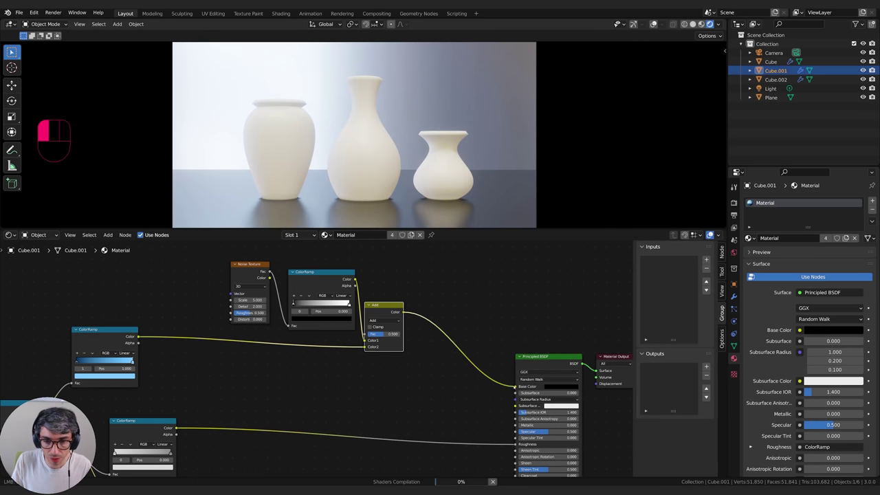
Refine the speckles with Add Fac 1, Noise Scale 166.7 and black stop 0.618, routing their ColorRamp into Color2
{"action": "left_click_drag", "start_coordinate": [380, 335], "coordinate": [395, 335]}
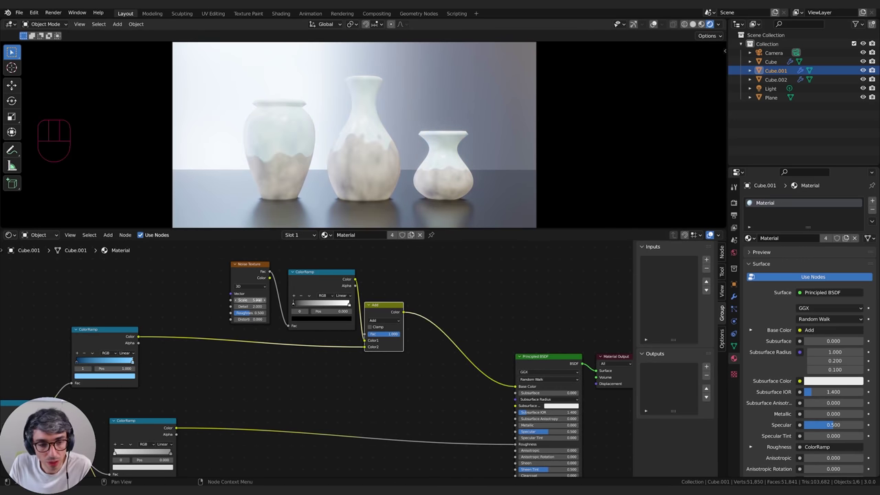
{"action": "left_click_drag", "start_coordinate": [249, 300], "coordinate": [336, 303]}
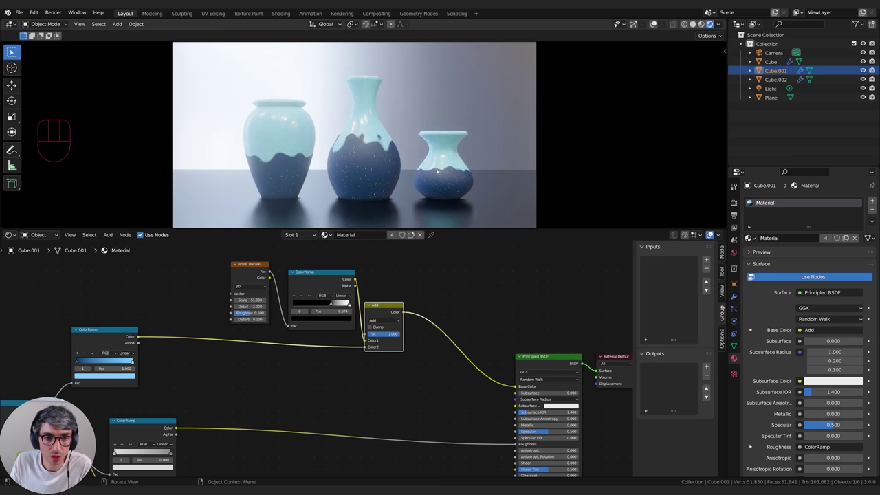
{"action": "left_click_drag", "start_coordinate": [252, 300], "coordinate": [272, 300]}
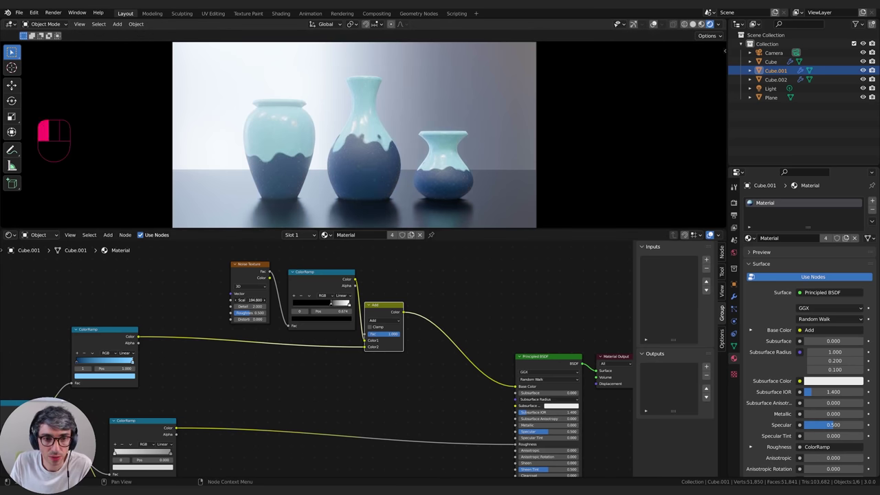
{"action": "mouse_move", "coordinate": [393, 334]}
{"action": "left_mouse_down"}
{"action": "mouse_move", "coordinate": [358, 345]}
{"action": "mouse_move", "coordinate": [365, 340]}
{"action": "left_mouse_up"}
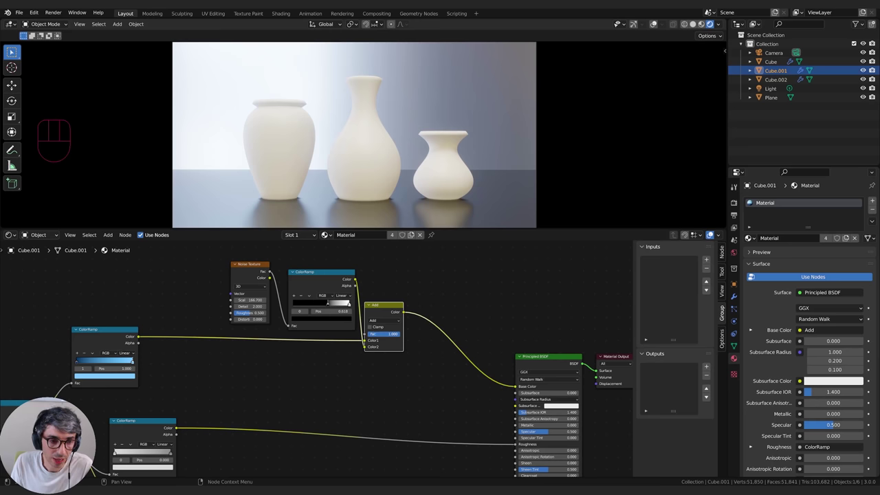
Tint the white stop of the speckle ColorRamp light blue and slightly lower the Add node's Fac
{"action": "left_click", "coordinate": [349, 303]}
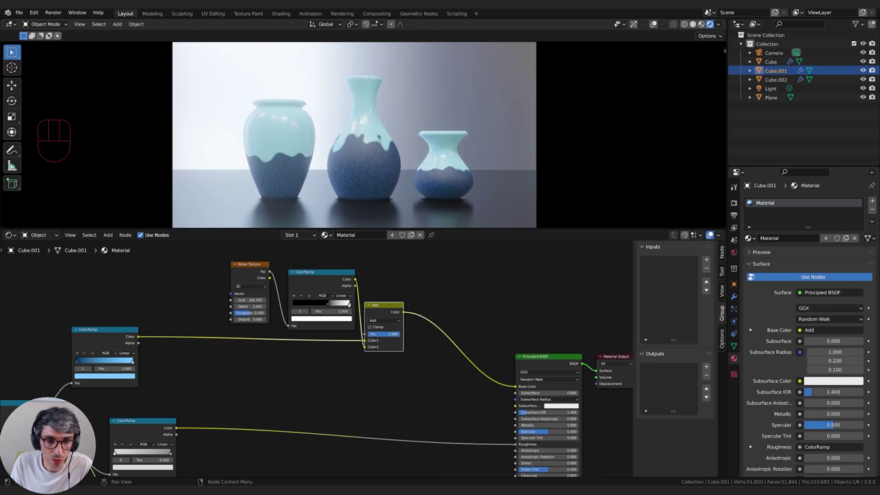
{"action": "left_click", "coordinate": [329, 318]}
{"action": "left_click_drag", "start_coordinate": [315, 255], "coordinate": [320, 252]}
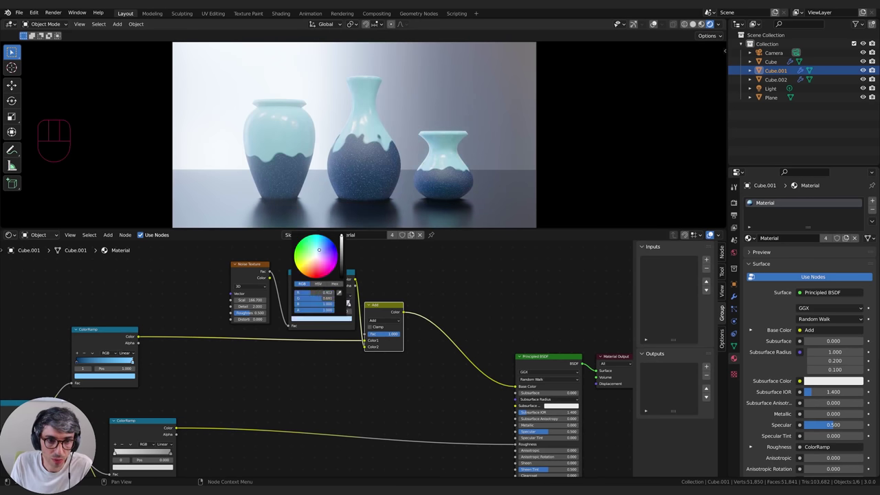
{"action": "mouse_move", "coordinate": [399, 334]}
{"action": "left_mouse_down"}
{"action": "mouse_move", "coordinate": [378, 333]}
{"action": "mouse_move", "coordinate": [393, 334]}
{"action": "left_mouse_up"}
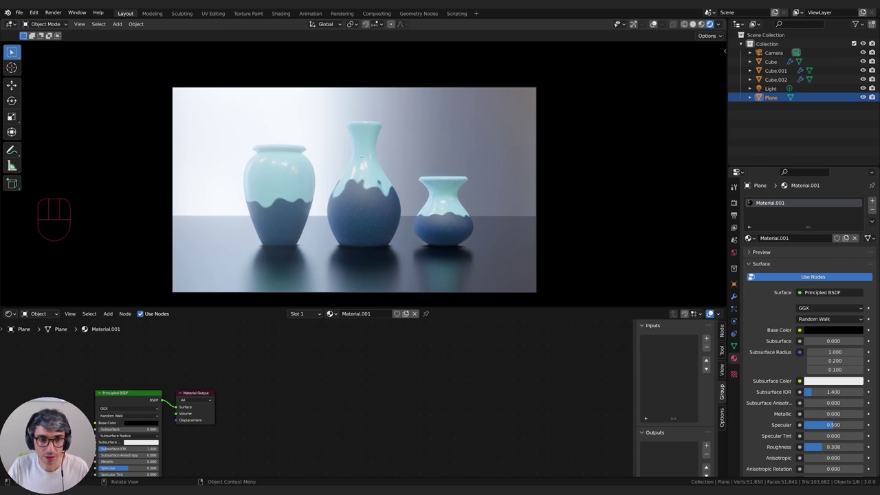
Select the middle vase and insert a Hue Saturation Value node between Add and the Principled BSDF's Base Color
{"action": "left_click", "coordinate": [361, 155]}
{"action": "middle_click_drag", "start_coordinate": [558, 364], "coordinate": [403, 404]}
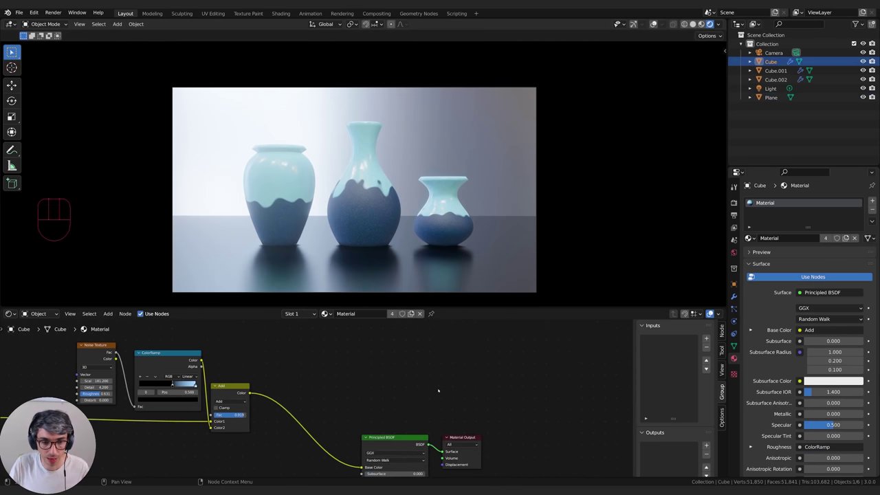
{"action": "middle_click_drag", "start_coordinate": [338, 385], "coordinate": [414, 364]}
{"action": "scroll", "coordinate": [418, 363], "scroll_direction": "down", "scroll_amount": 1}
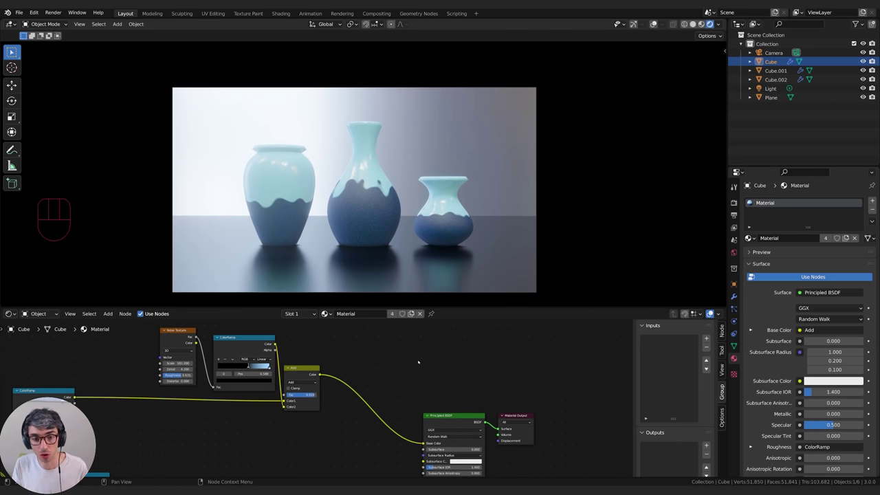
{"action": "key", "text": "shift+a"}
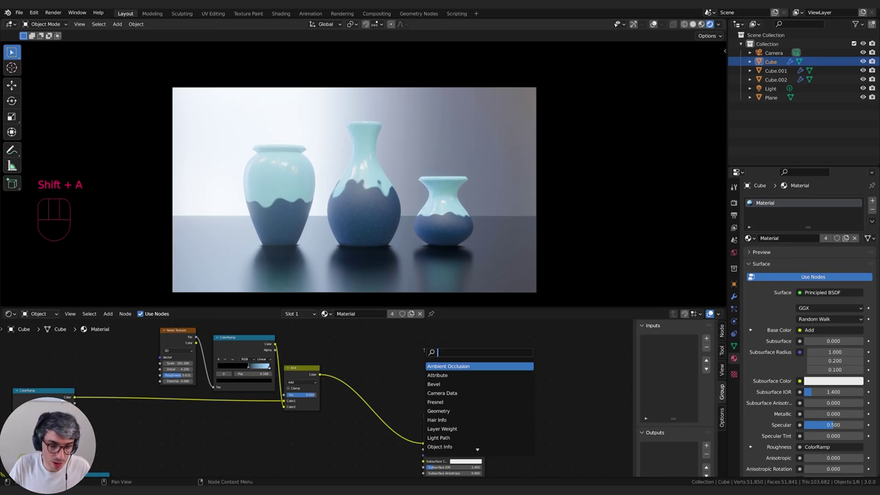
{"action": "type", "text": "hue"}
{"action": "key", "text": "Return"}
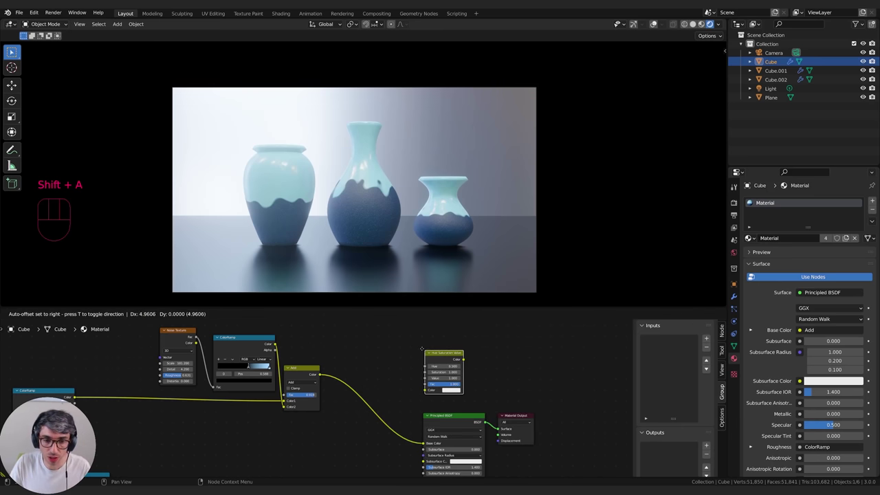
{"action": "left_click", "coordinate": [363, 370]}
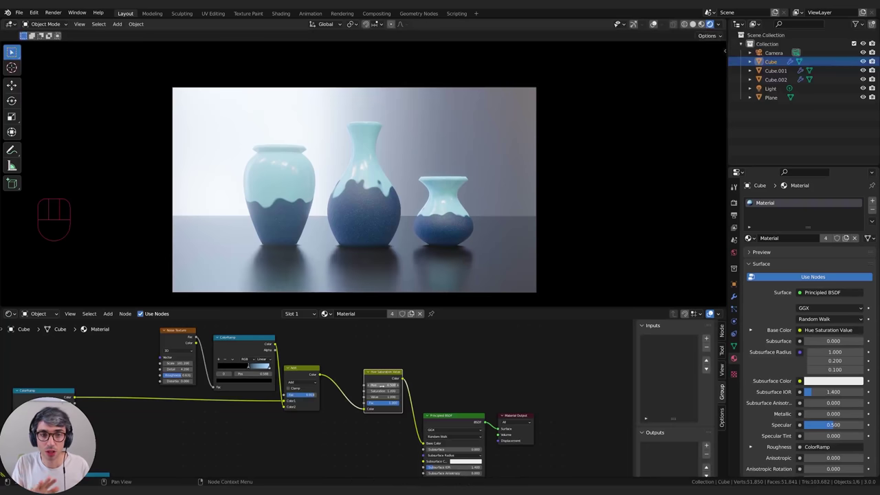
Add an Object Info node and connect its Random output to the Hue input of the Hue Saturation Value node
{"action": "left_click", "coordinate": [483, 336]}
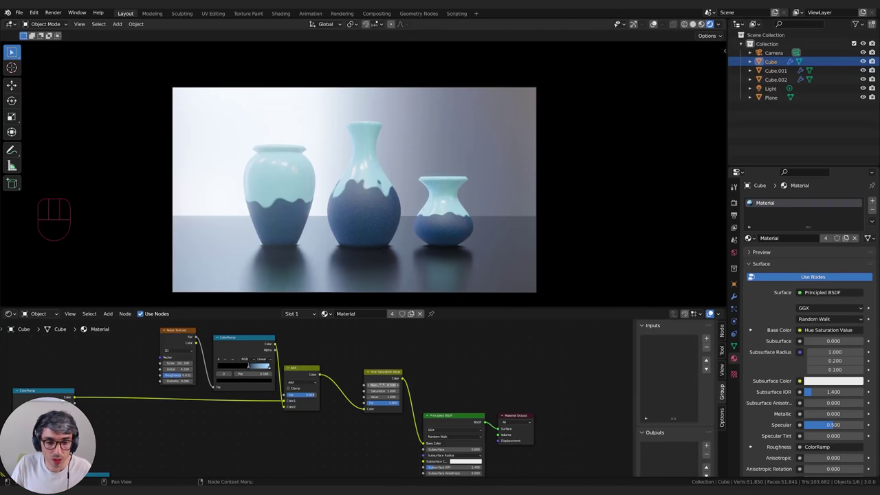
{"action": "left_click_drag", "start_coordinate": [376, 385], "coordinate": [442, 372]}
{"action": "key", "text": "shift+a"}
{"action": "type", "text": "ob"}
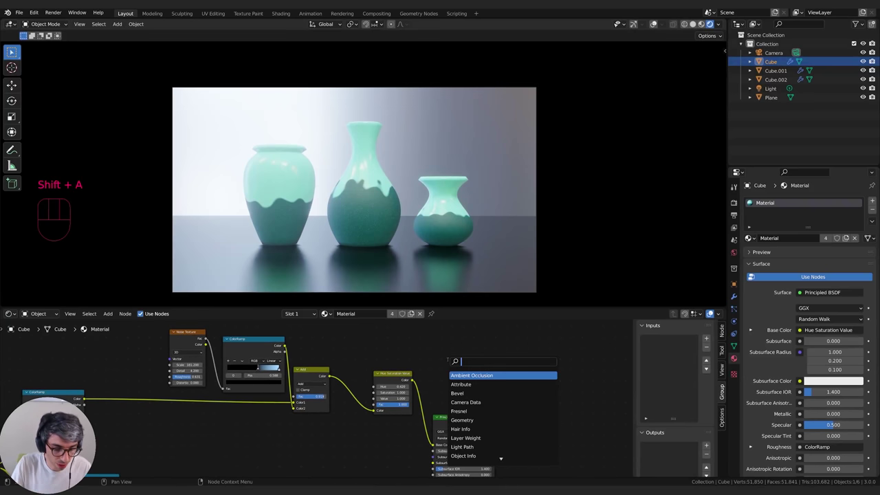
{"action": "type", "text": "j"}
{"action": "key", "text": "Return"}
{"action": "left_click", "coordinate": [487, 395]}
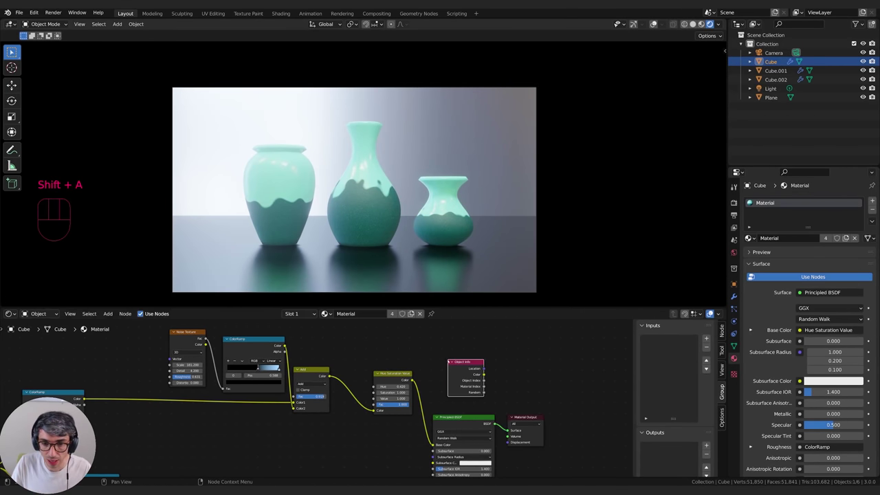
{"action": "left_click_drag", "start_coordinate": [484, 393], "coordinate": [377, 386]}
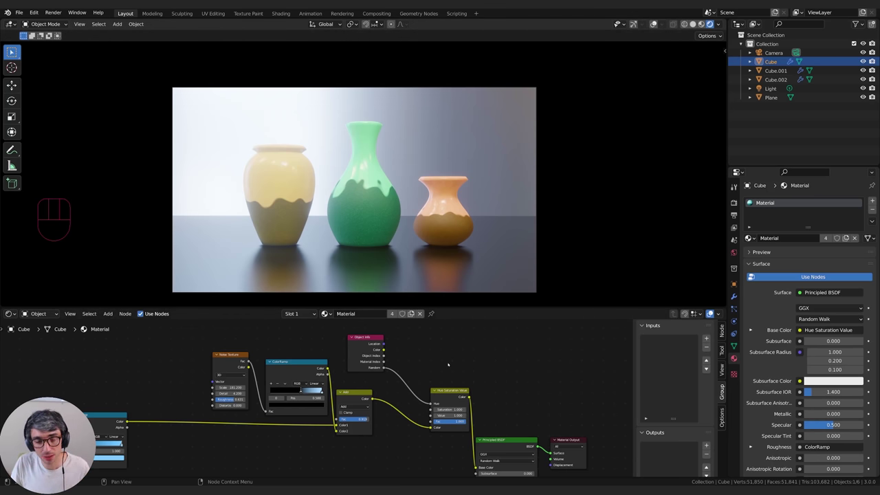
Insert a Math node set to Add between Object Info's Random output and Hue, and adjust its second value
{"action": "key", "text": "shift+a"}
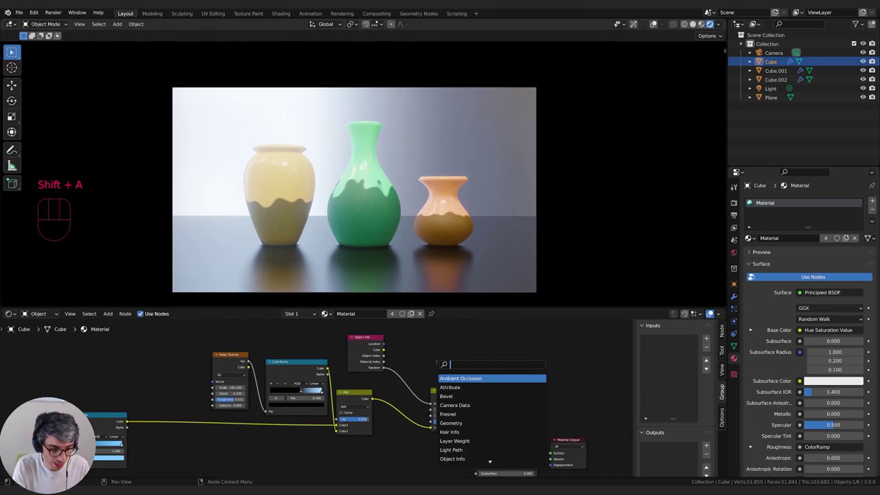
{"action": "type", "text": "add"}
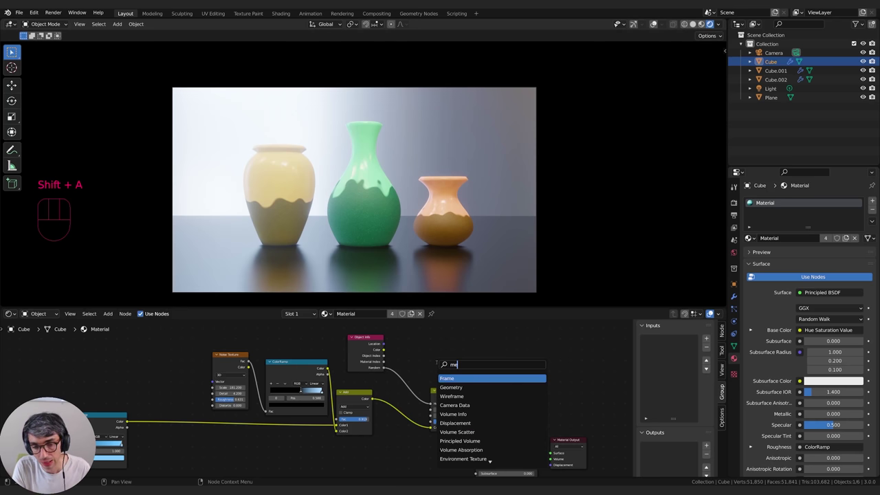
{"action": "key", "text": "Return"}
{"action": "left_click", "coordinate": [405, 353]}
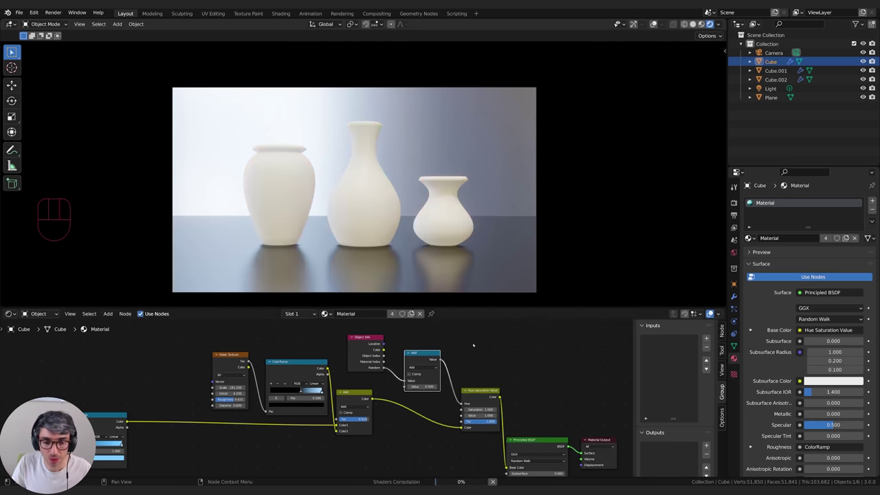
{"action": "mouse_move", "coordinate": [410, 387]}
{"action": "left_mouse_down"}
{"action": "mouse_move", "coordinate": [475, 387]}
{"action": "mouse_move", "coordinate": [415, 387]}
{"action": "left_mouse_up"}
Duplicate the left vase repeatedly and place the copies around it to test the random glaze colors
{"action": "left_click", "coordinate": [292, 202]}
{"action": "key", "text": "shift+d"}
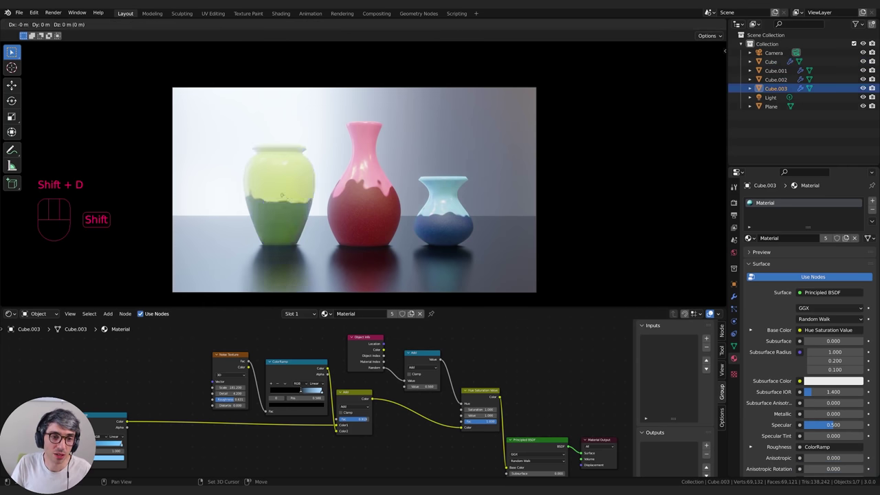
{"action": "left_click", "coordinate": [223, 203]}
{"action": "key", "text": "shift+d"}
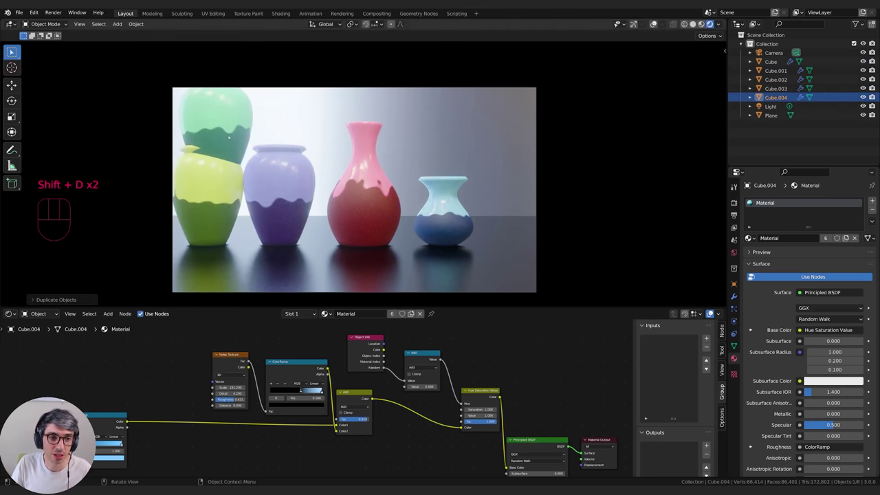
{"action": "left_click", "coordinate": [224, 148]}
{"action": "key", "text": "shift+d"}
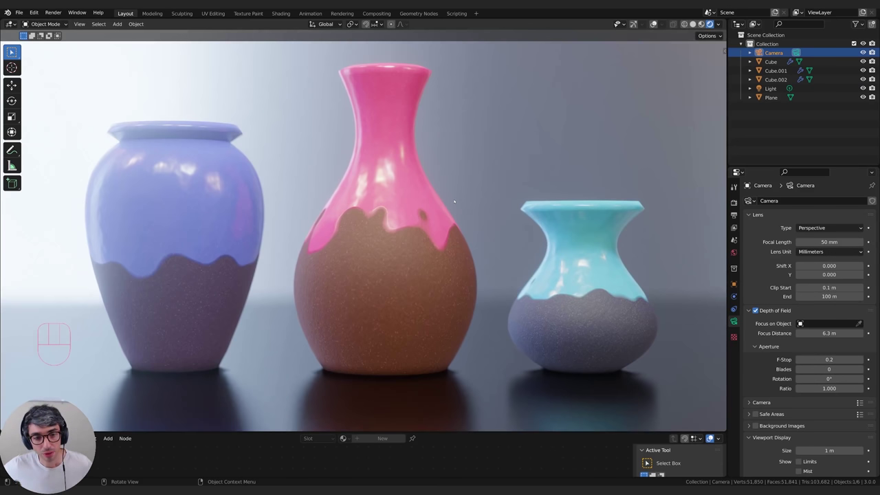